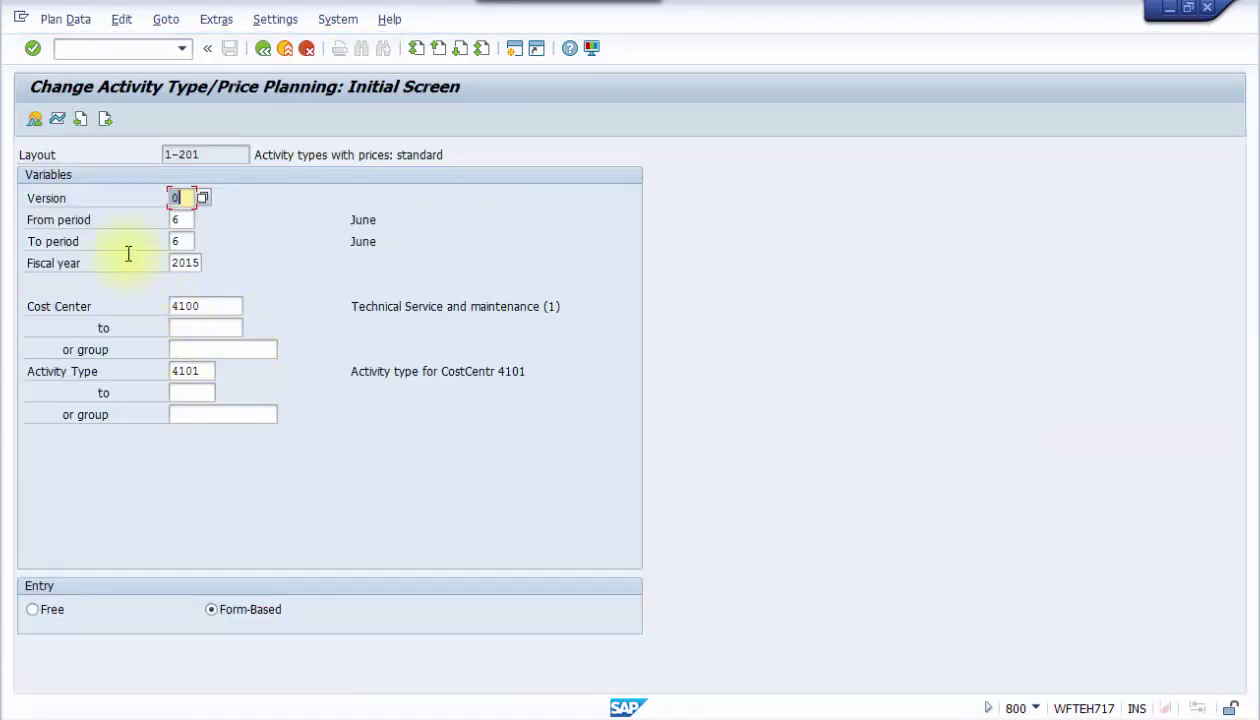
Step: Review the fixed and variable prices planned for activity type 4101 on cost center 4100
click(36, 121)
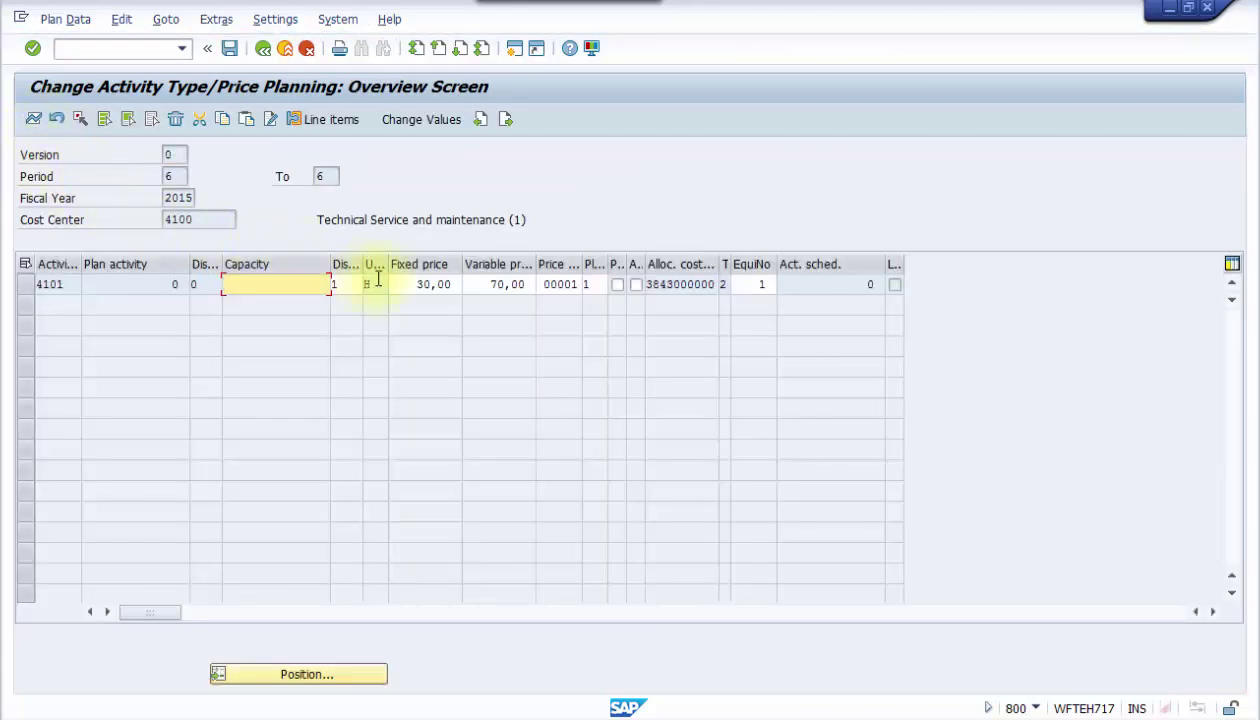
click(402, 284)
click(484, 284)
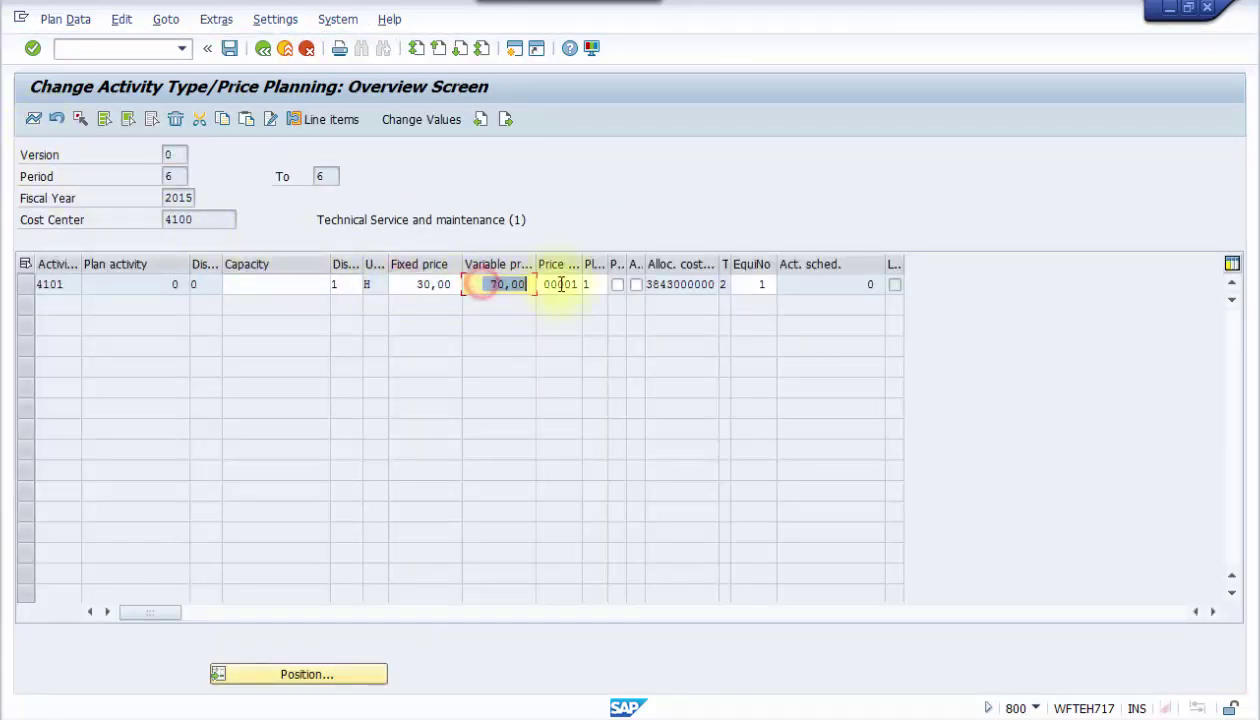
click(263, 50)
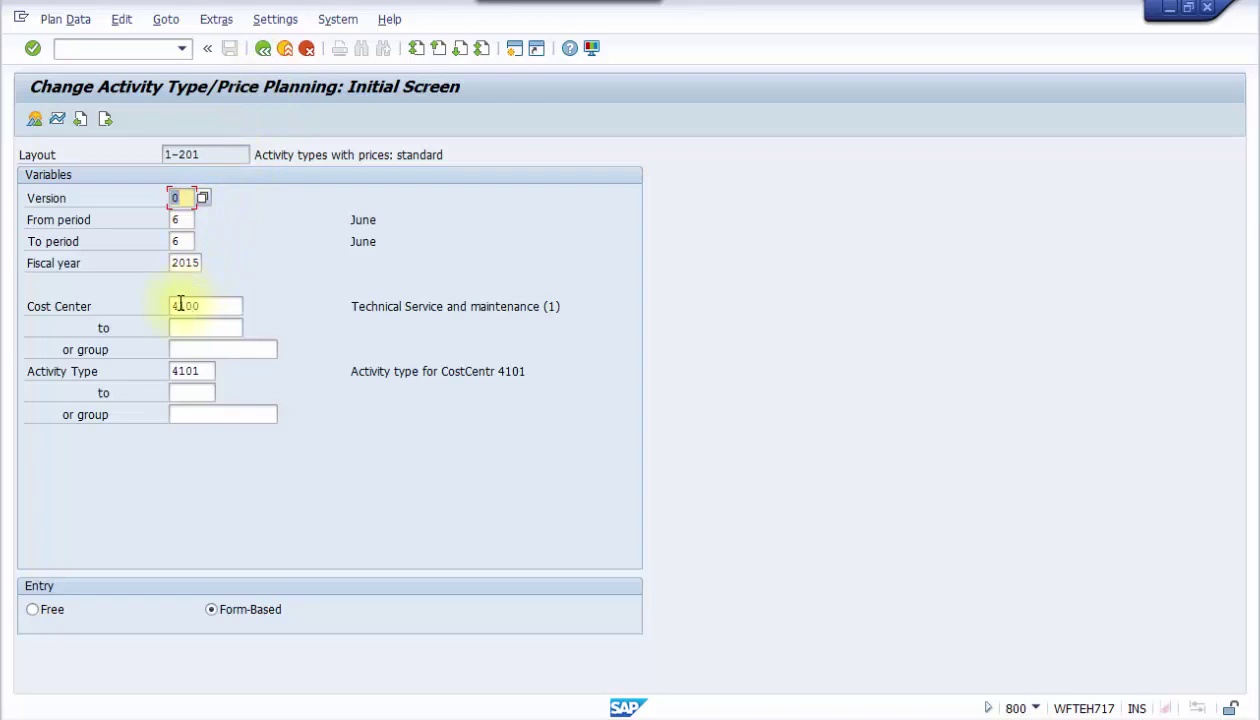
Step: Display the price planning for cost center 4200 with activity type 4200, review its fixed and variable prices, and exit the transaction
drag(180, 305, 231, 305)
text(42)
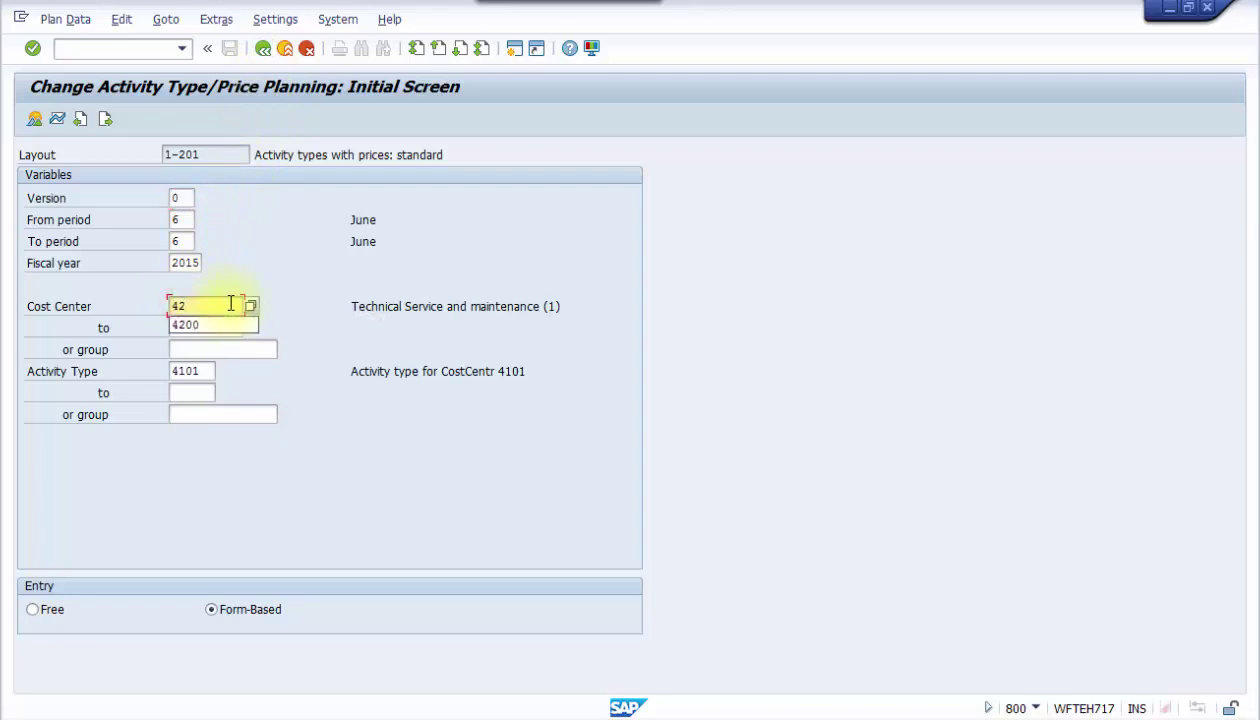
text(00)
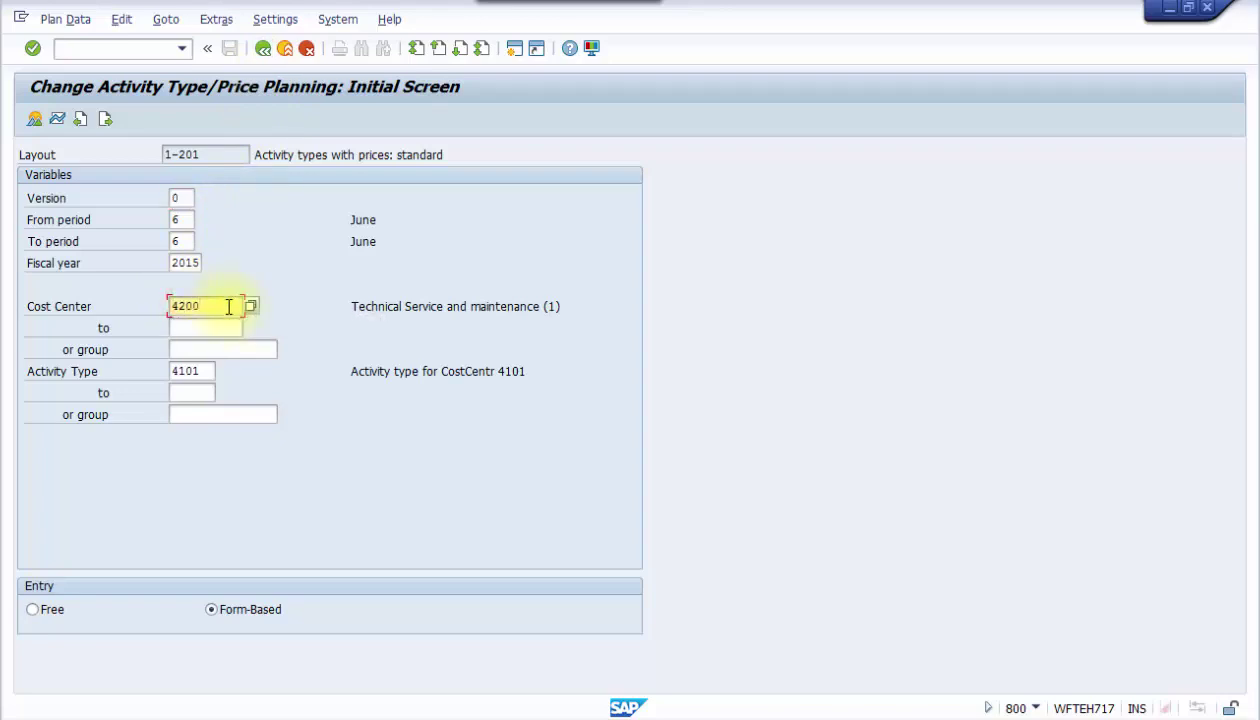
drag(183, 372, 208, 371)
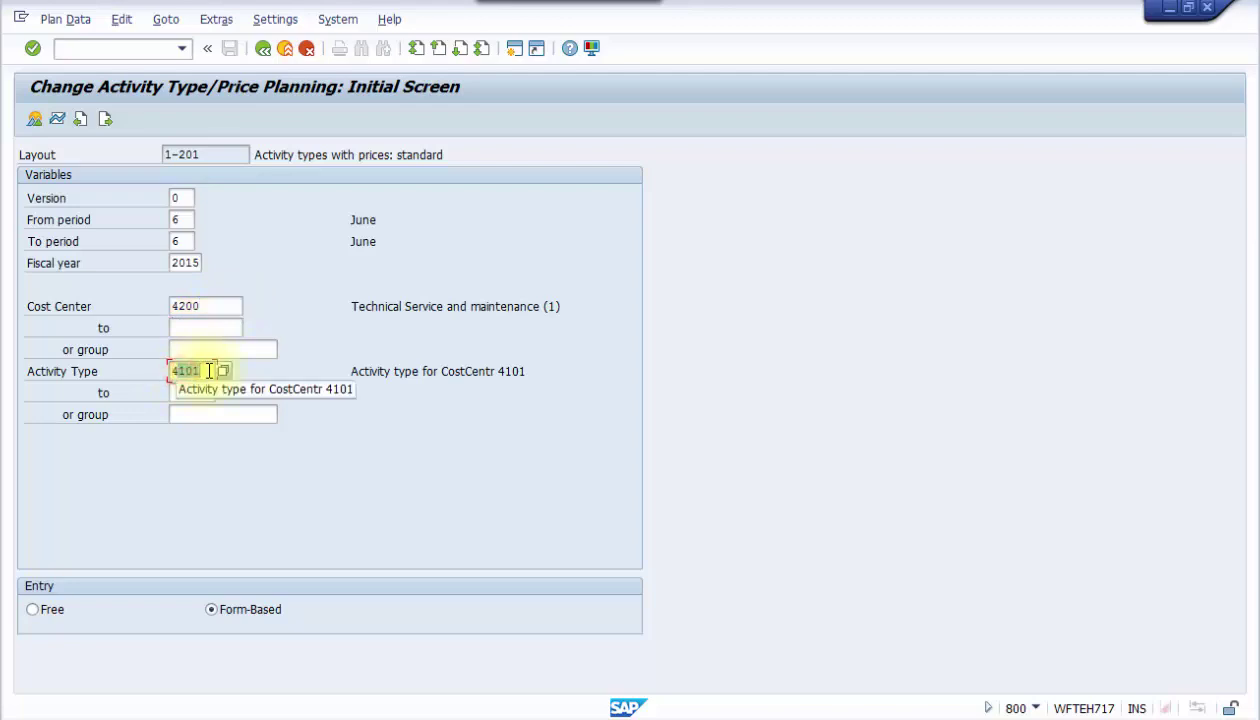
text(420)
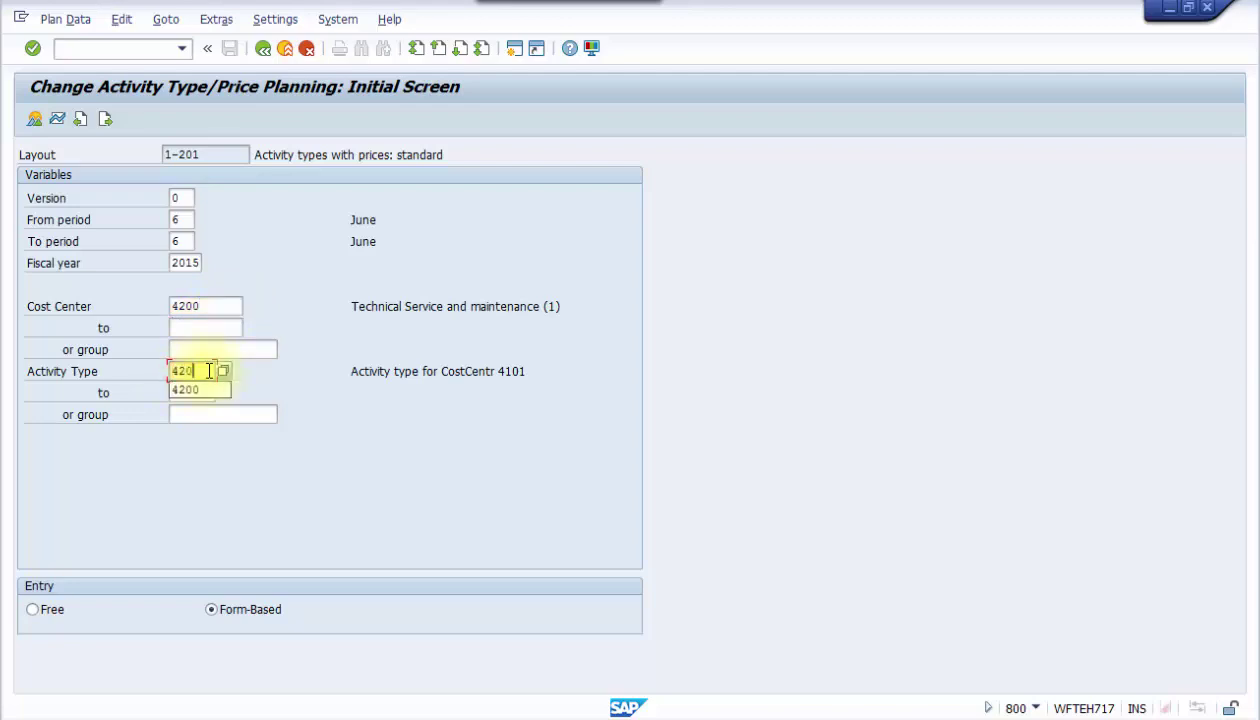
text(0)
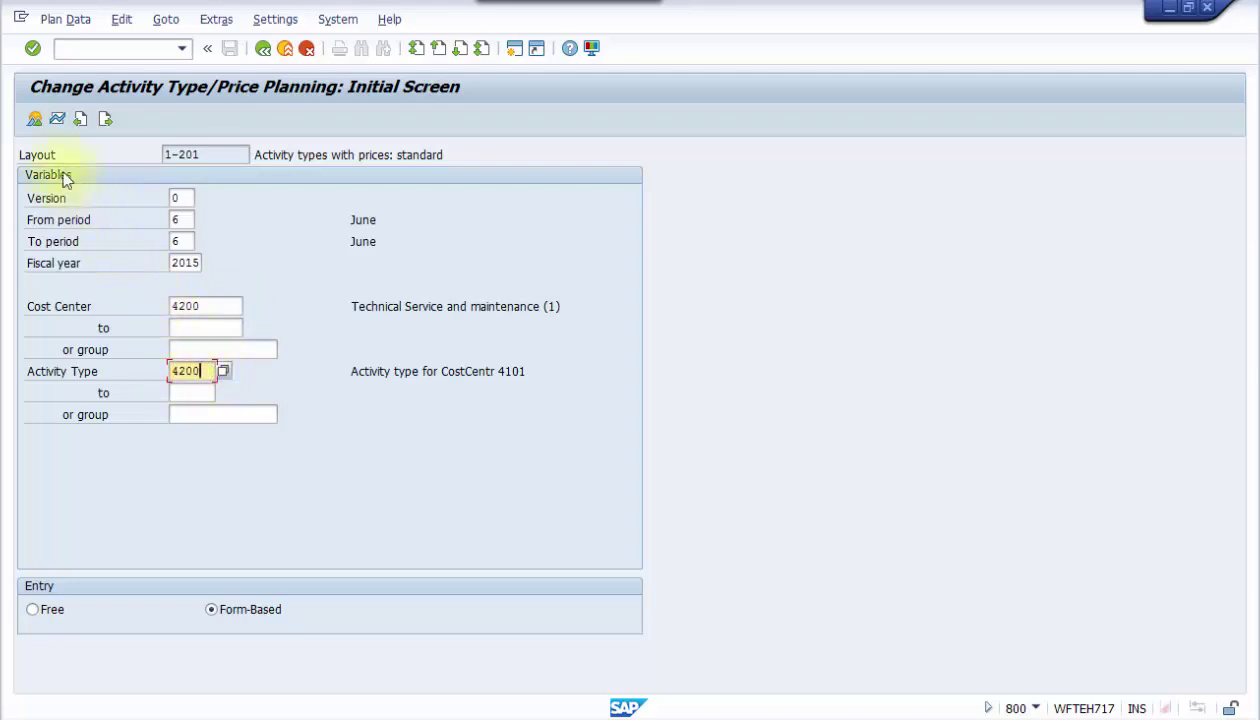
click(34, 119)
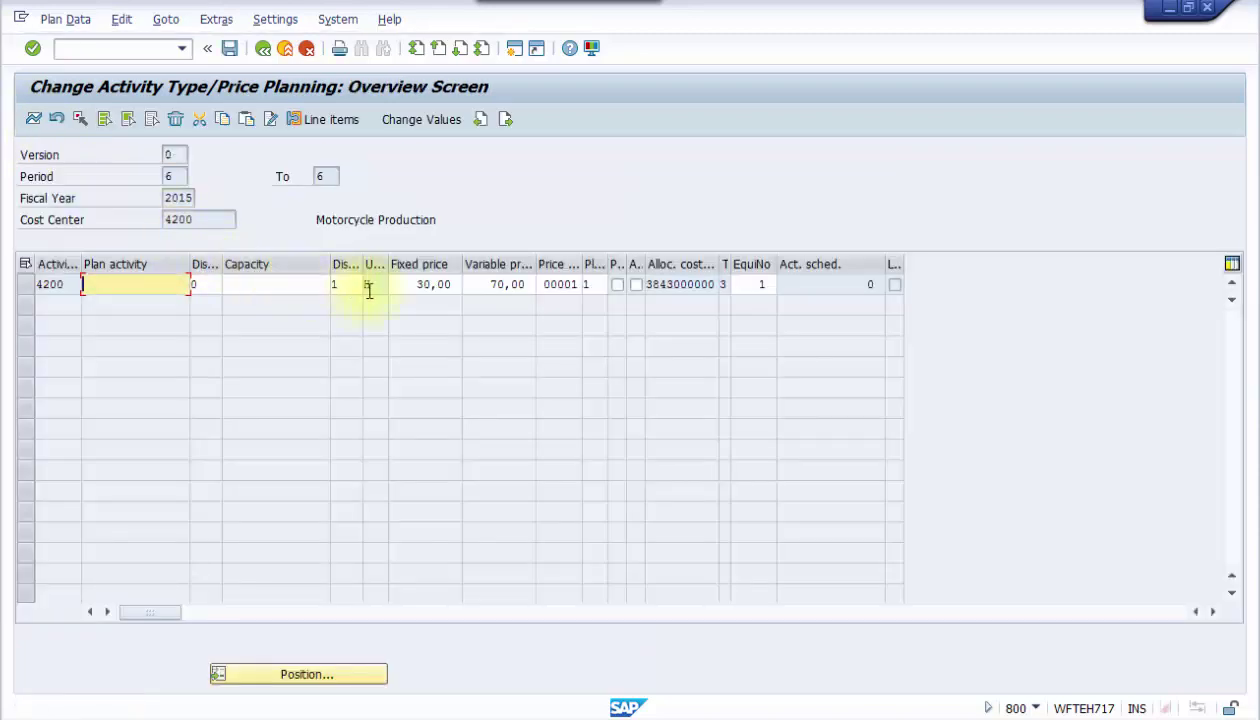
double_click(408, 285)
double_click(484, 284)
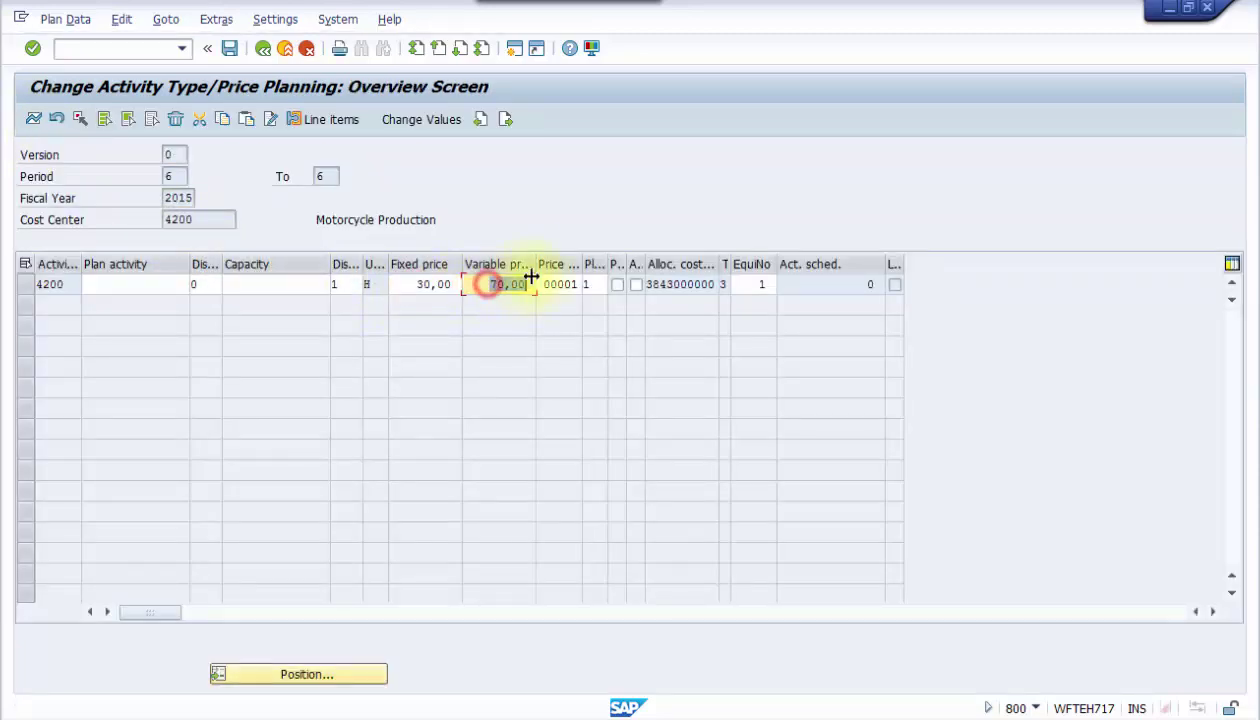
click(262, 50)
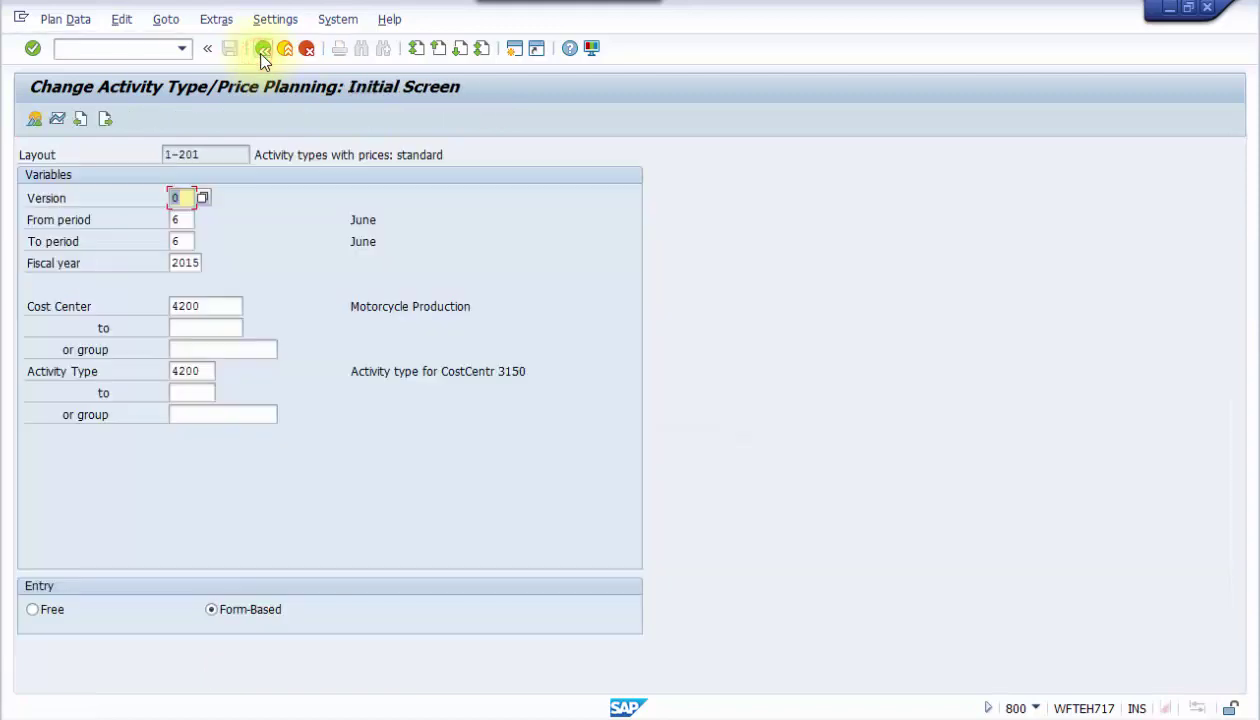
click(262, 50)
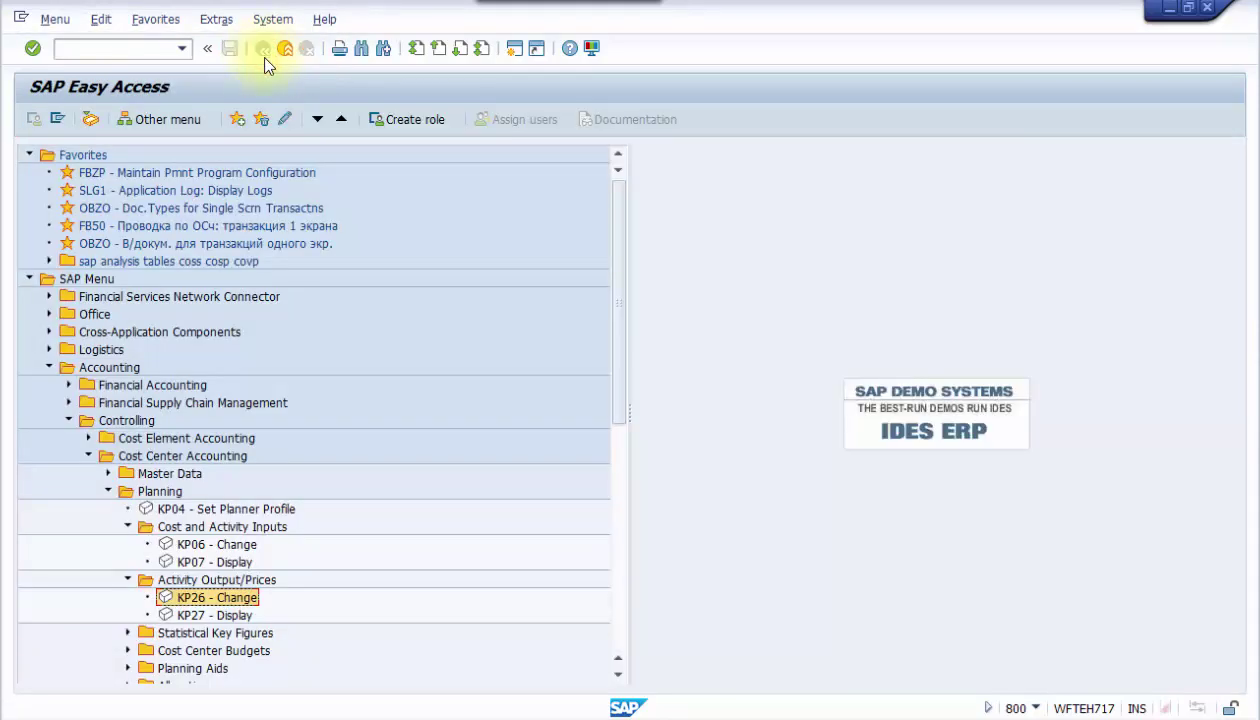
Step: Open the KL03 activity type display from the Cost Center Accounting master data and show activity type 4101
click(108, 491)
click(108, 473)
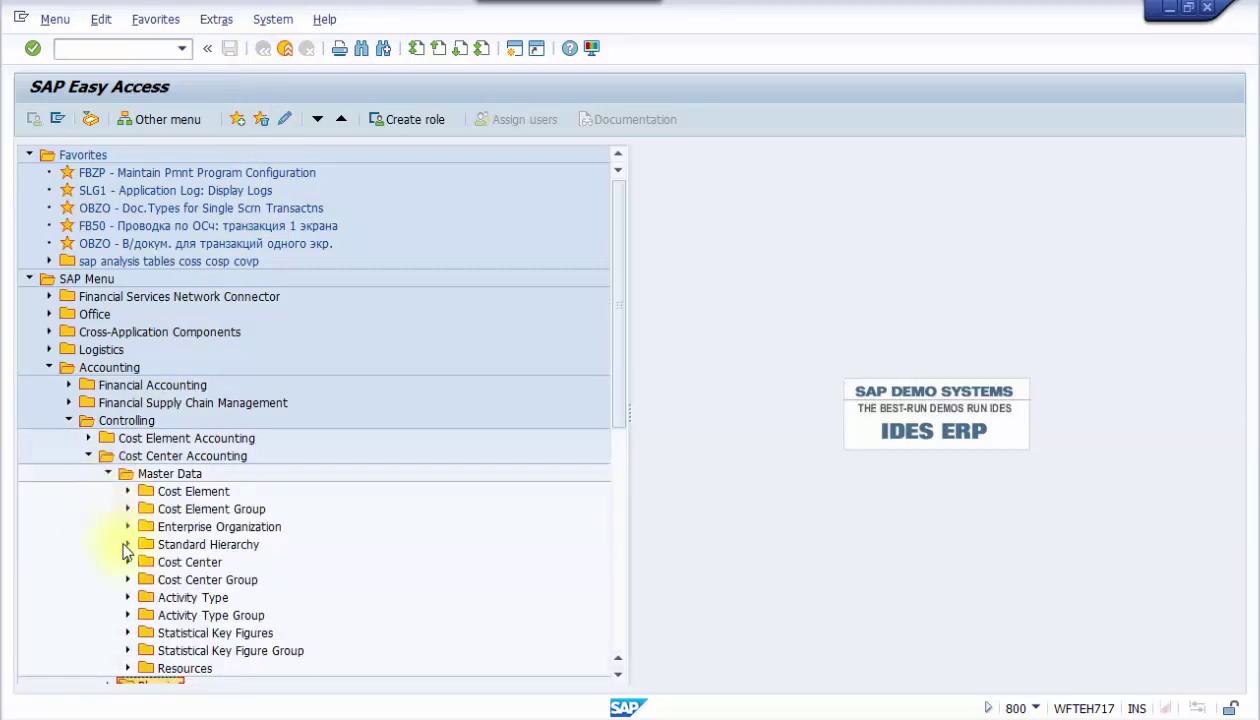
click(124, 597)
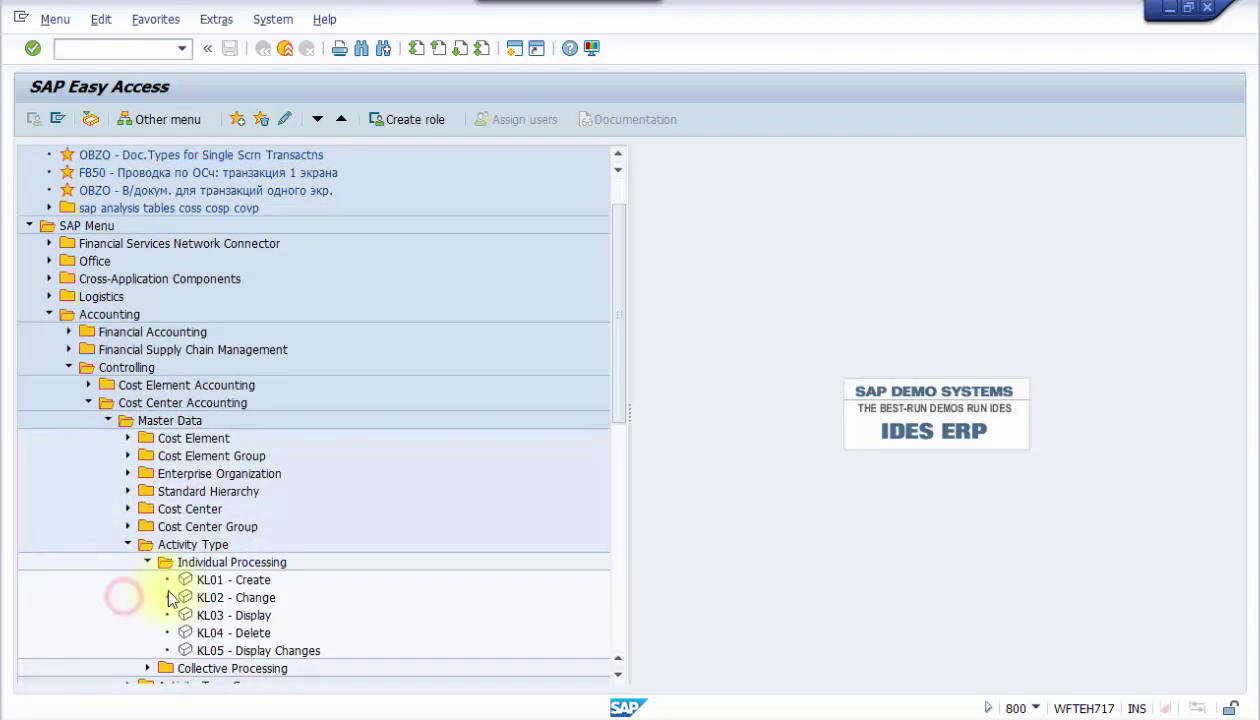
double_click(210, 617)
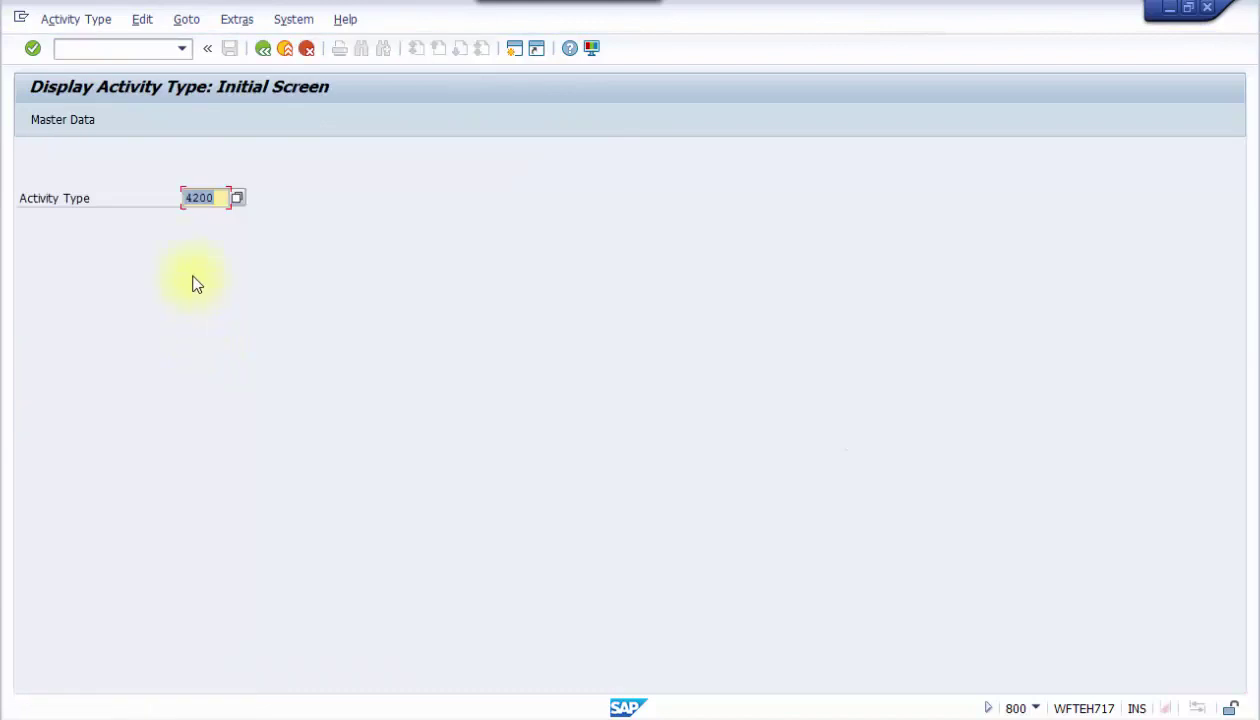
drag(191, 197, 222, 196)
text(4101)
click(29, 47)
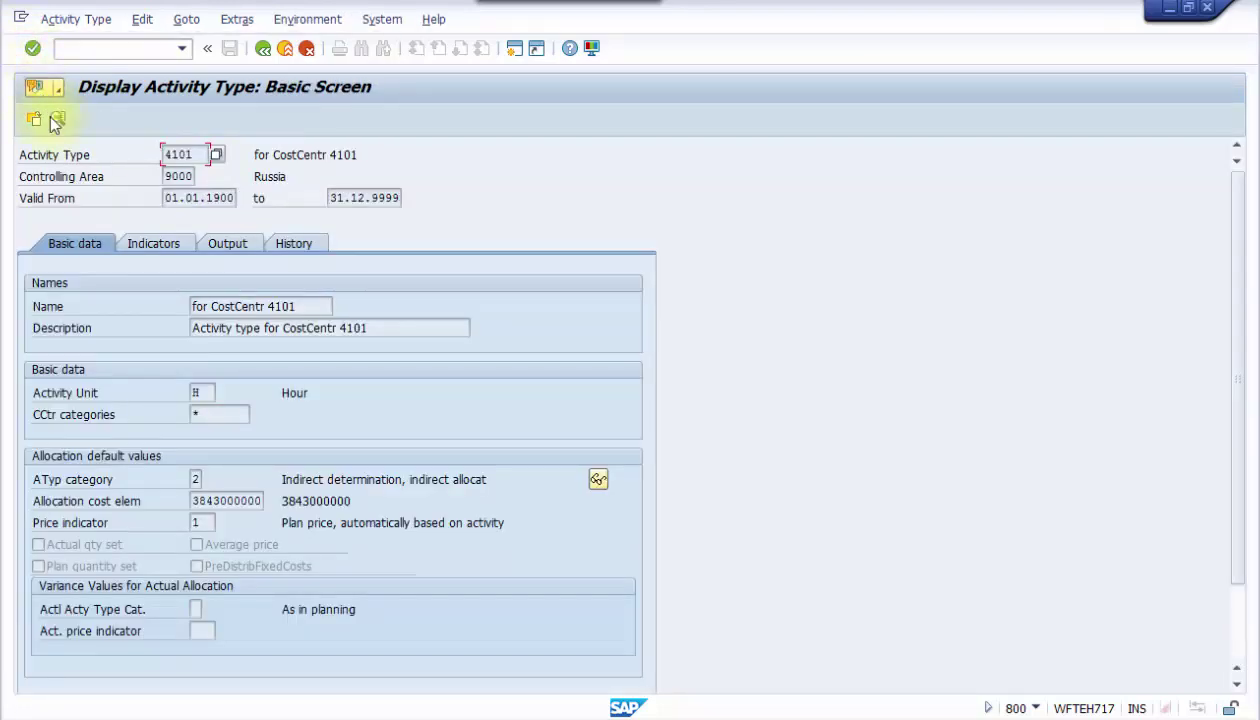
Step: Examine activity type 4101's category and price indicator, compare its category with the available options, and return to the initial screen
drag(280, 485, 505, 482)
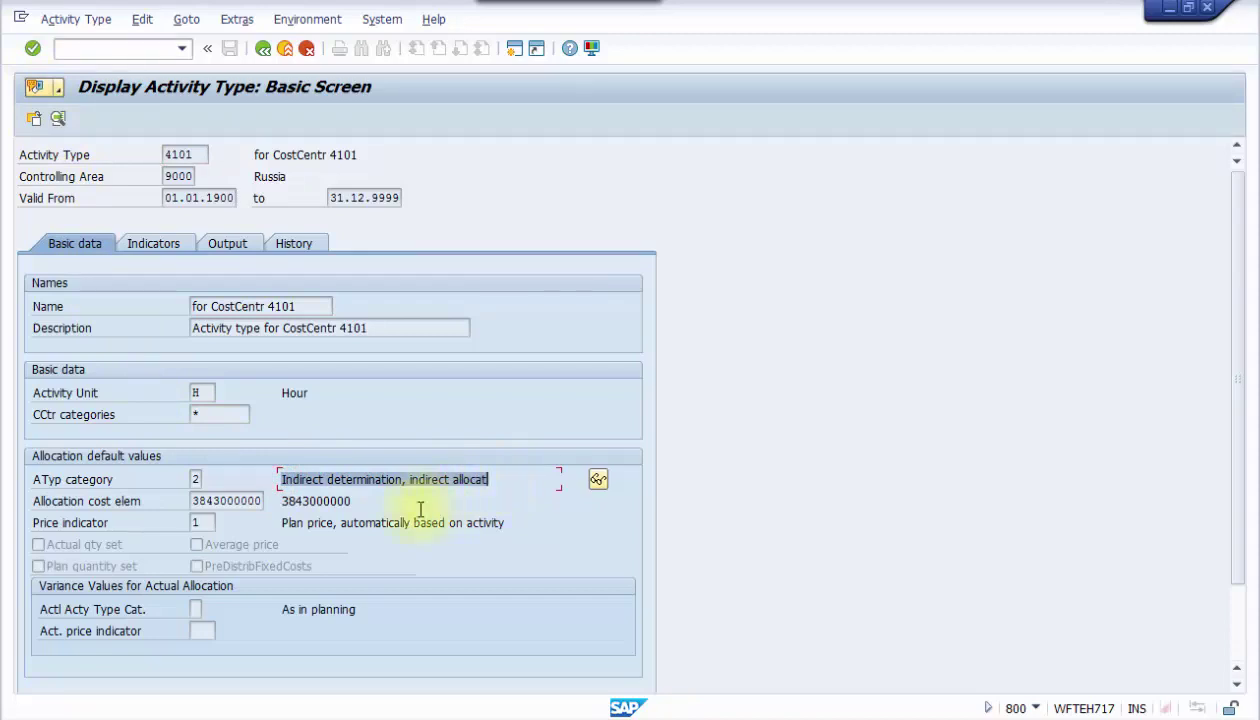
drag(282, 522, 529, 518)
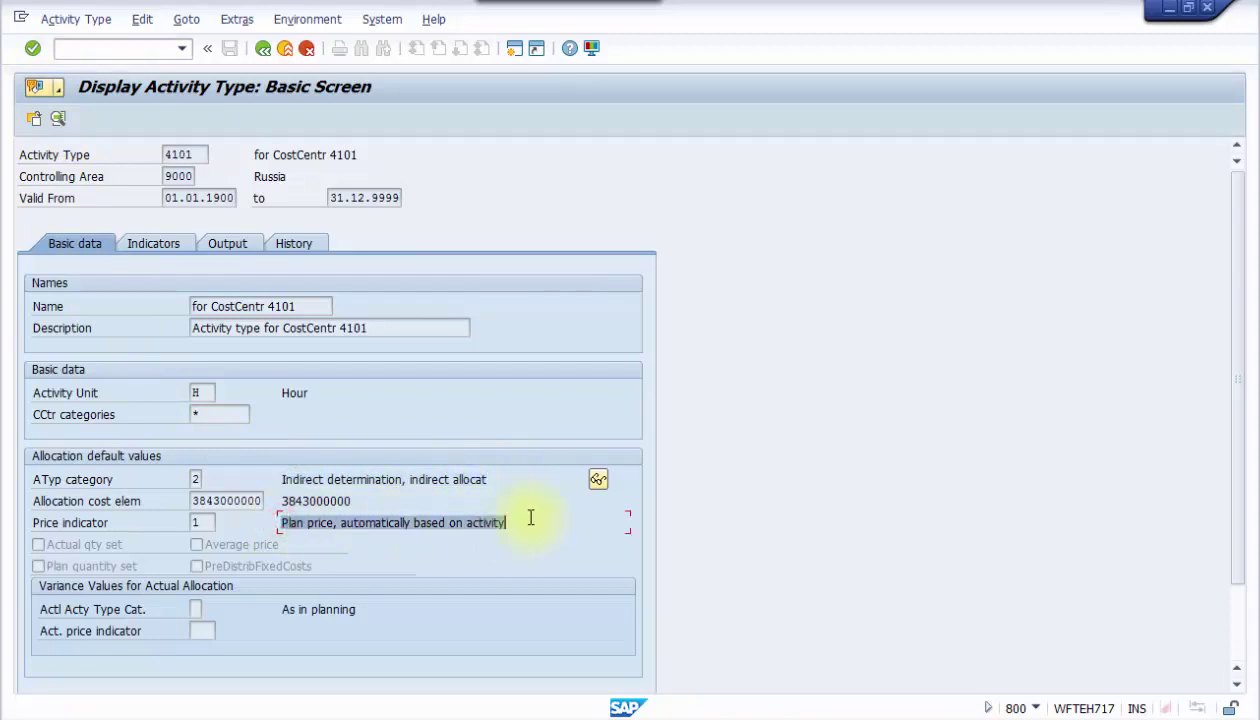
double_click(200, 479)
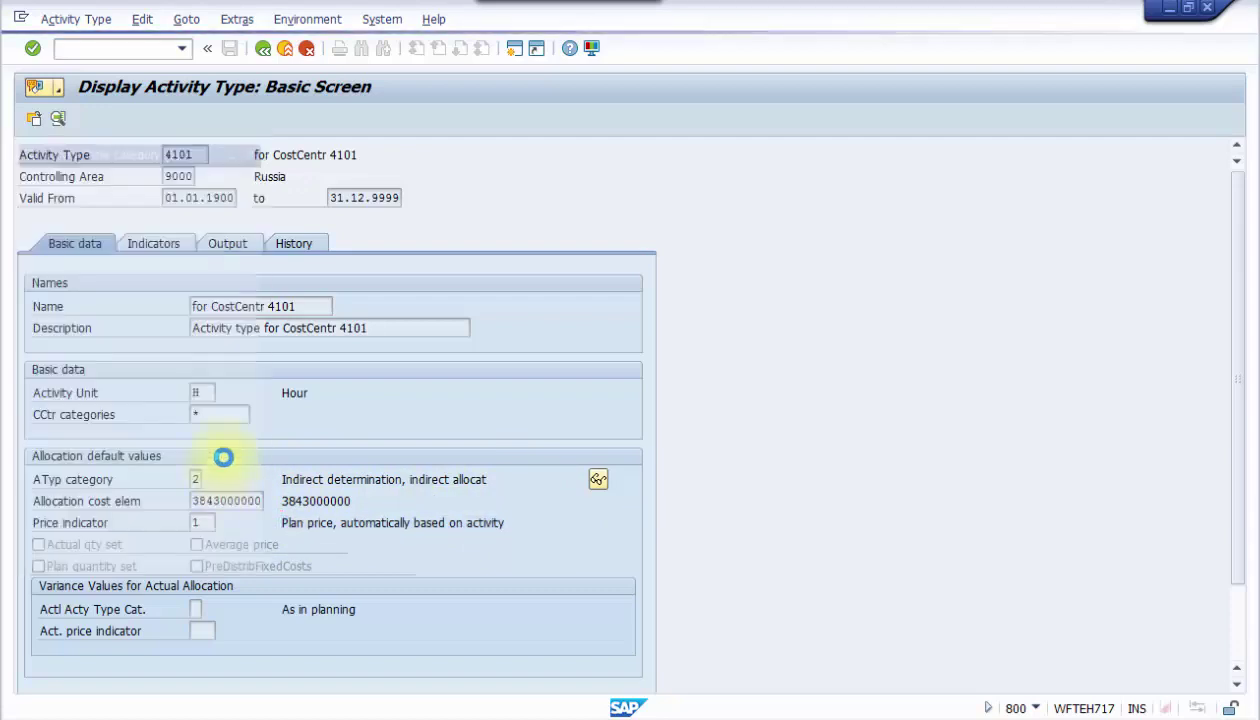
click(143, 235)
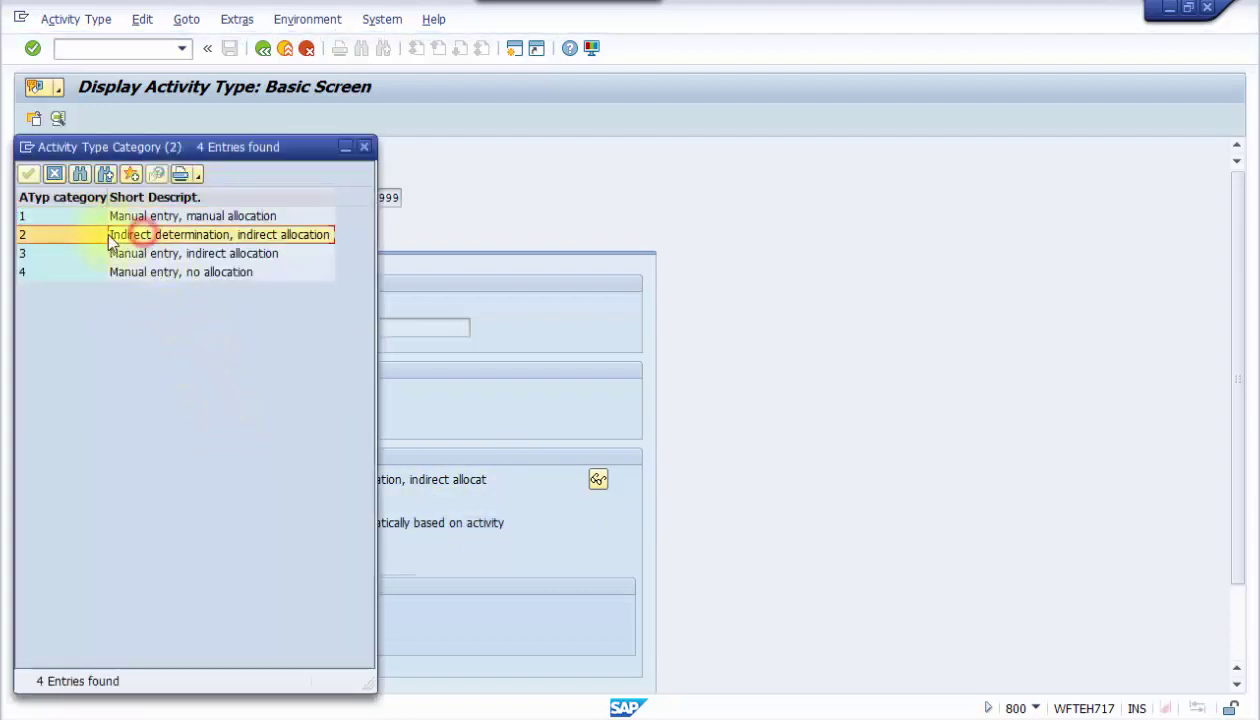
click(366, 147)
click(263, 52)
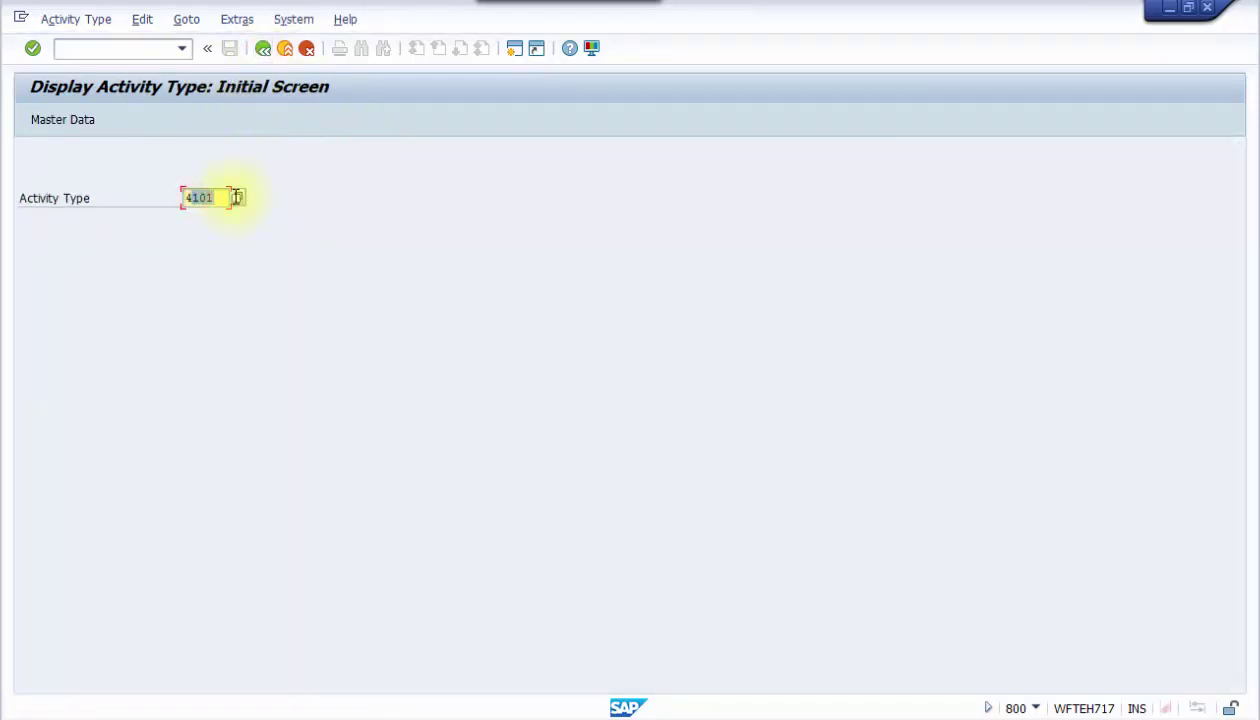
Step: Display activity type 4200, examine its category, price indicator and the available category options, and exit the display
text(4200)
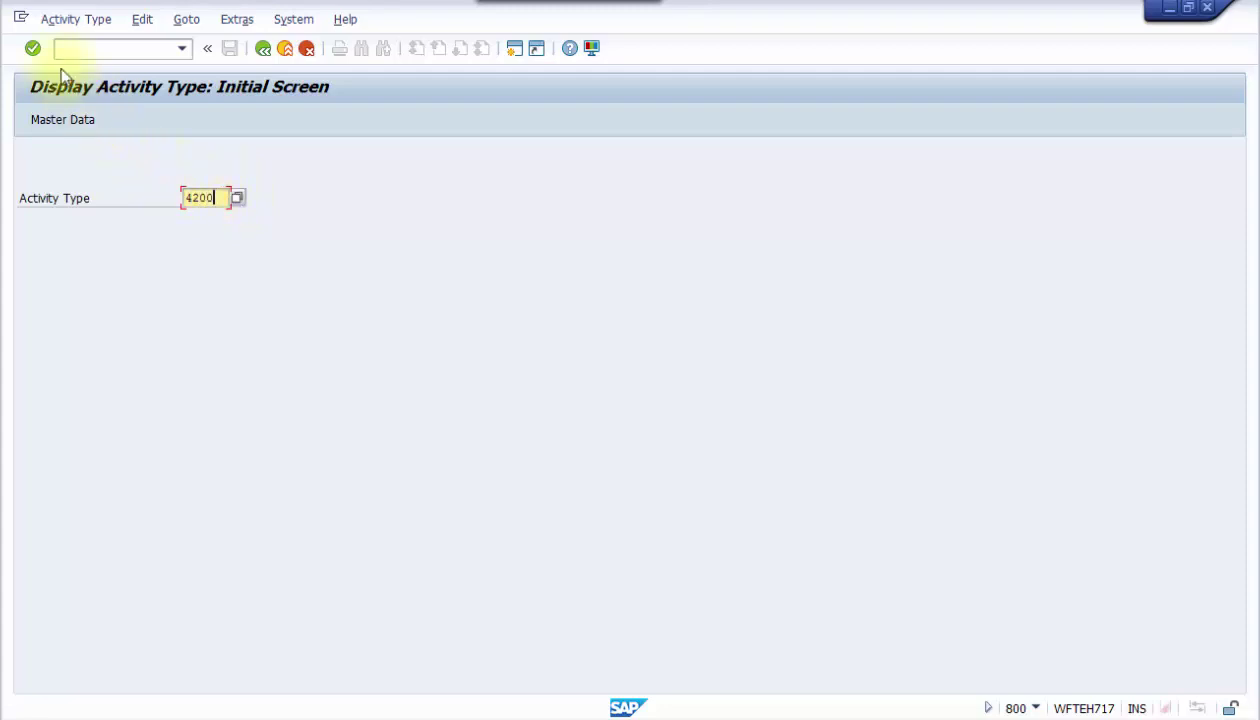
click(33, 48)
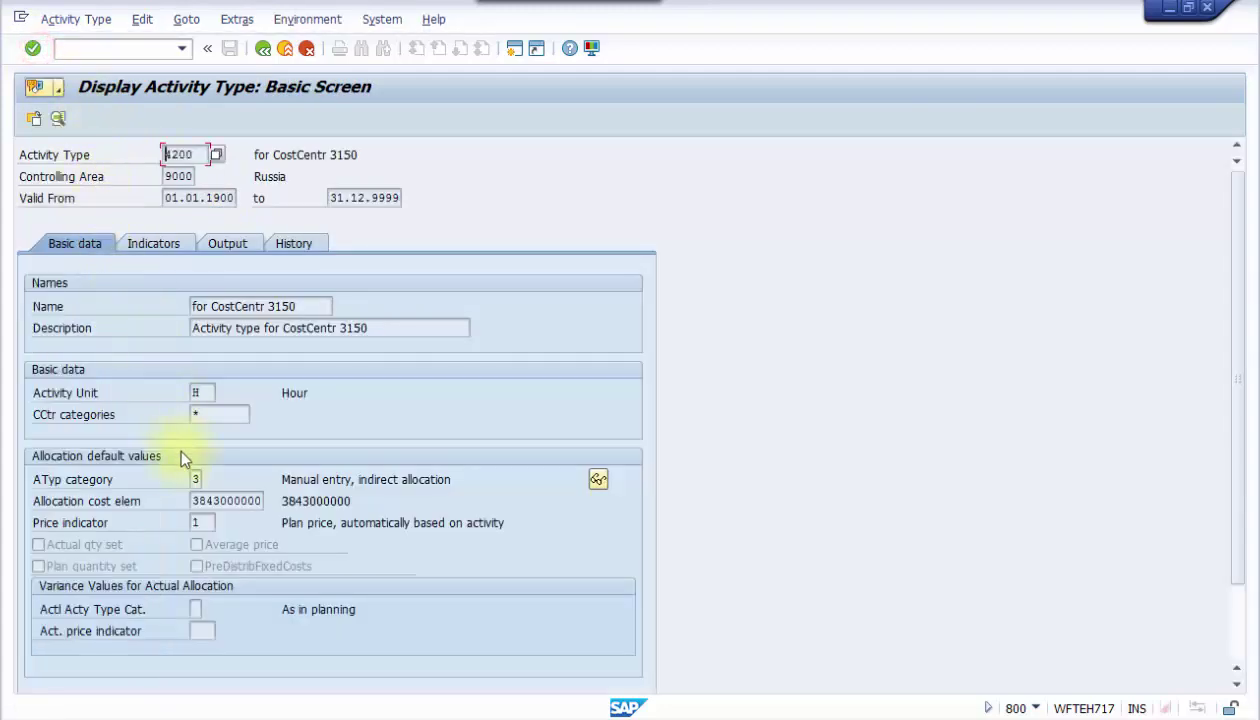
drag(282, 483, 560, 488)
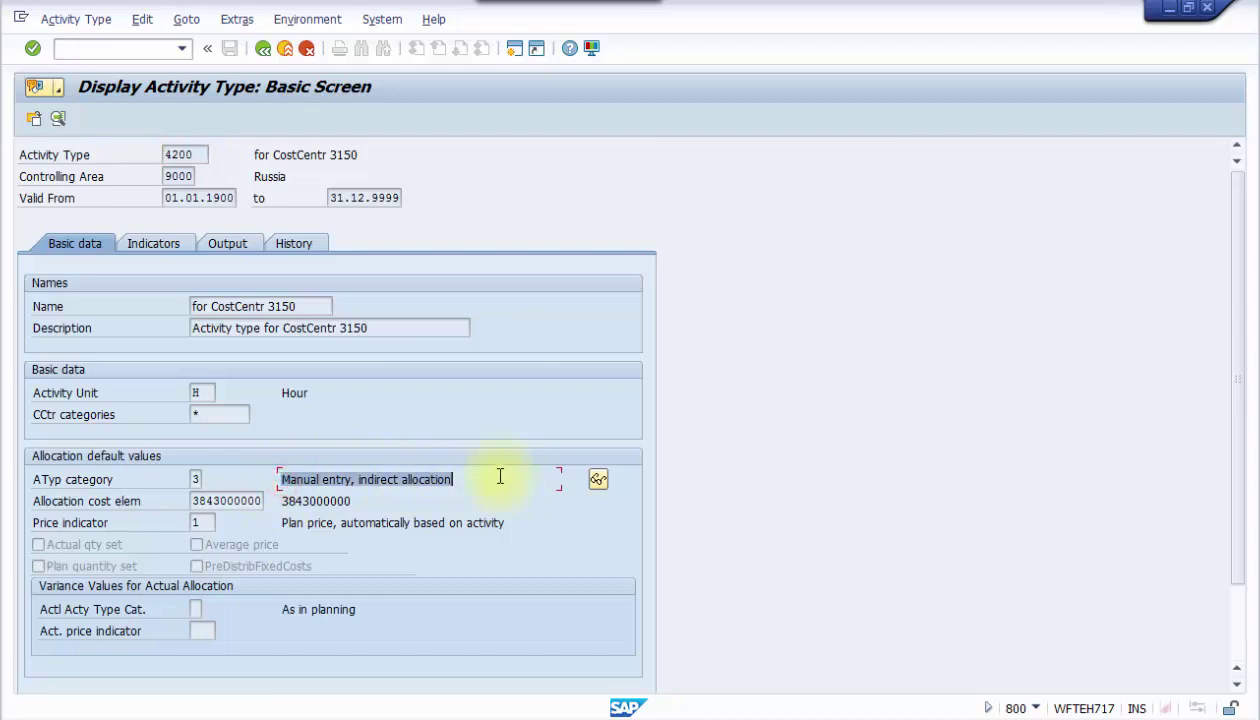
drag(281, 523, 565, 529)
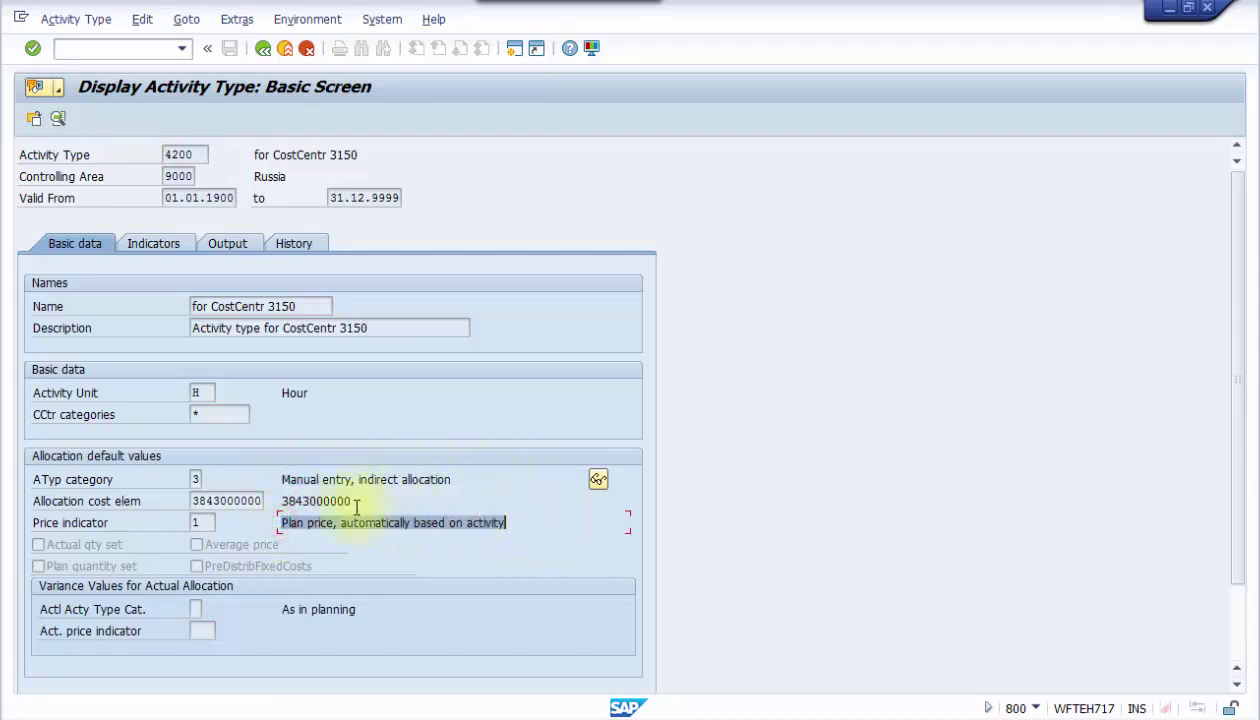
click(200, 478)
key(F4)
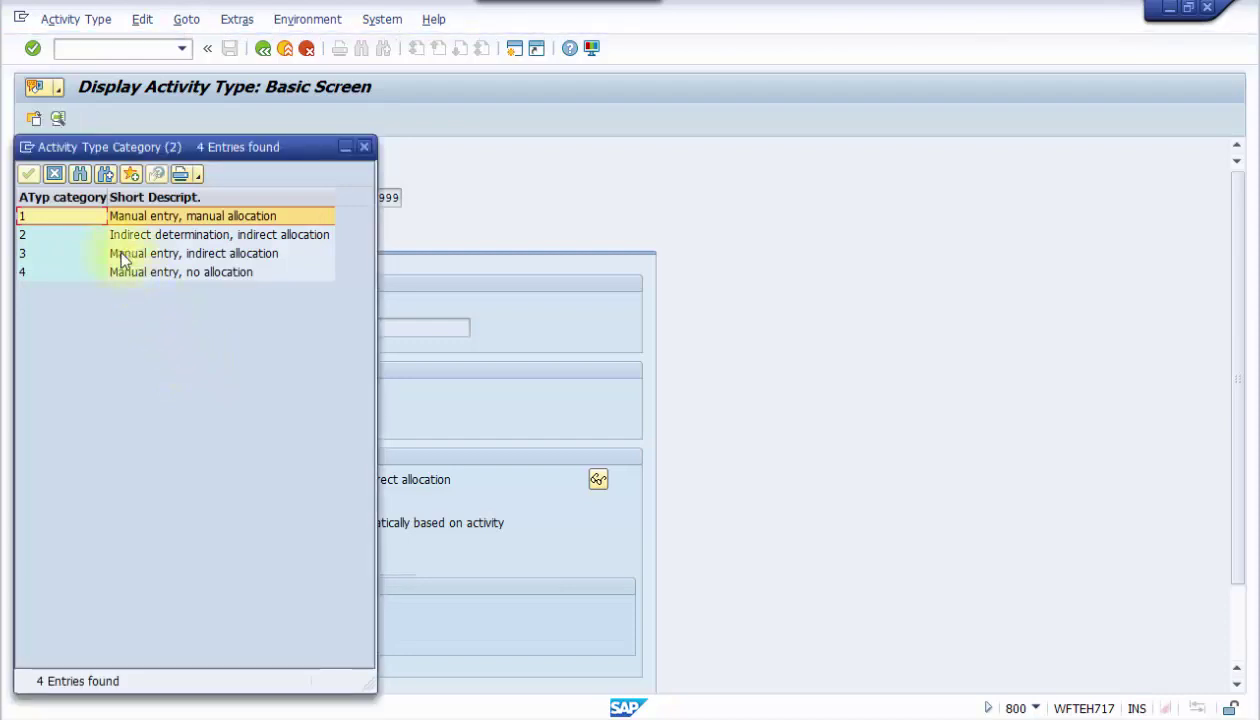
click(121, 255)
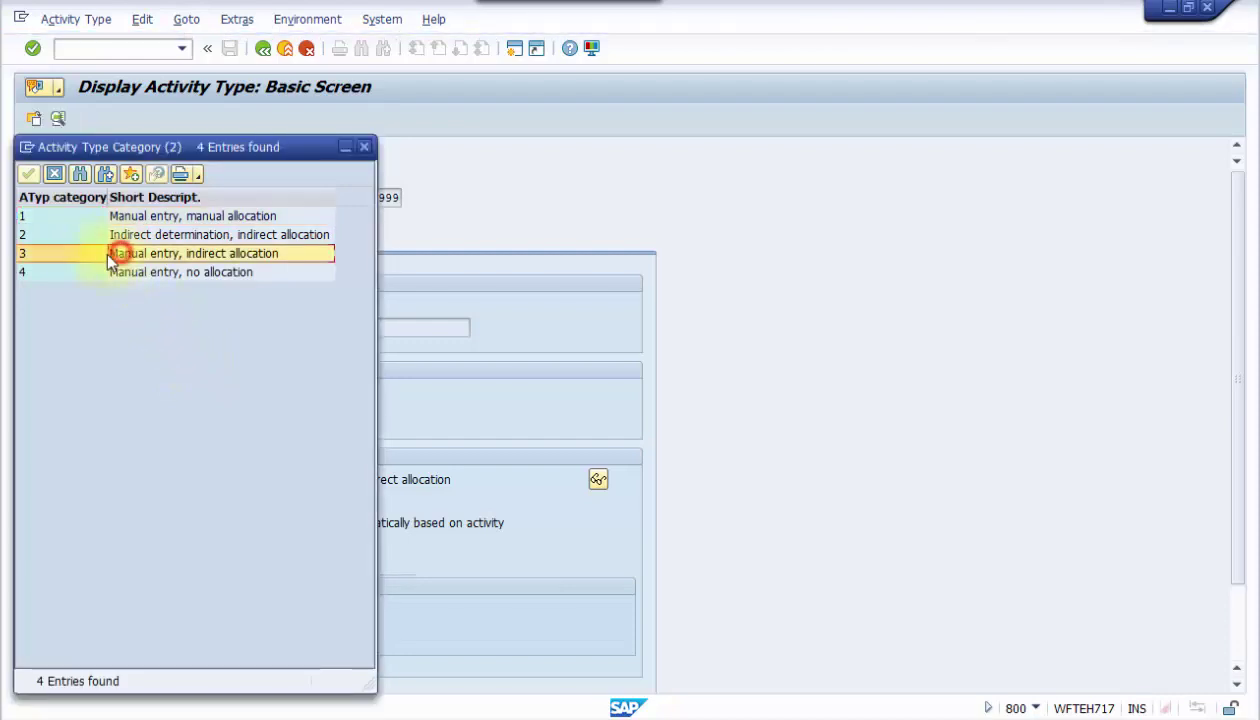
click(362, 150)
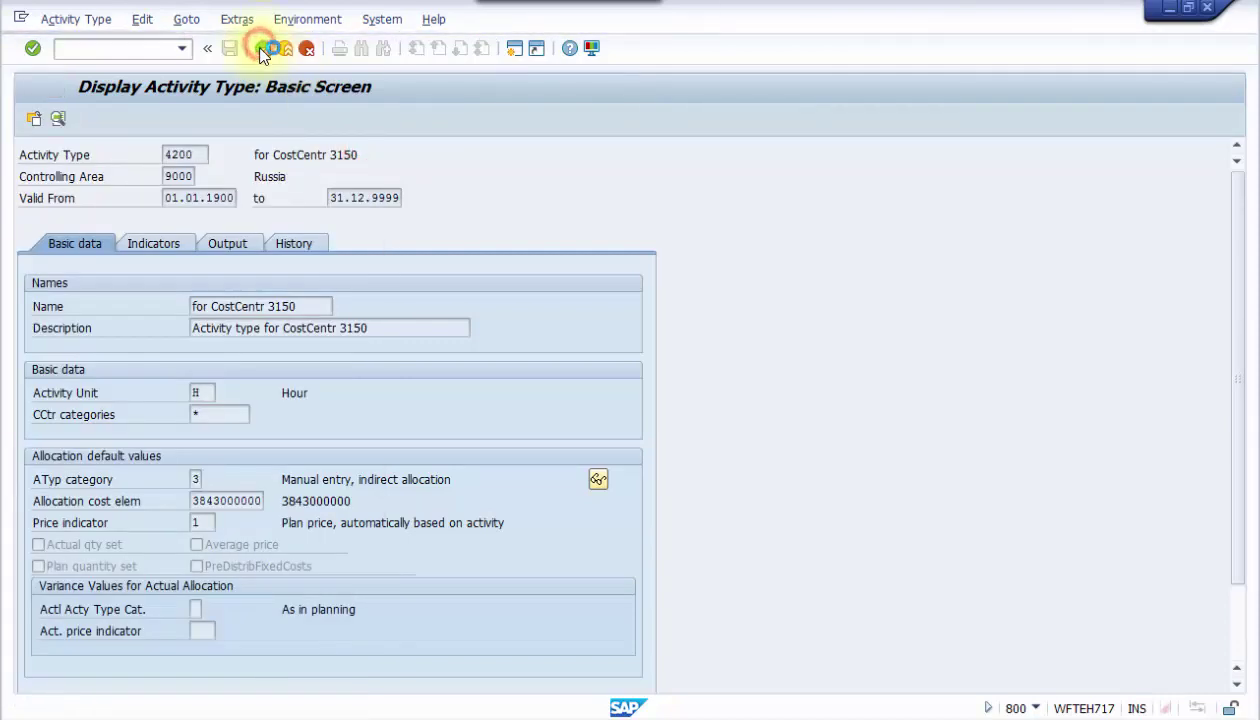
click(261, 48)
click(261, 48)
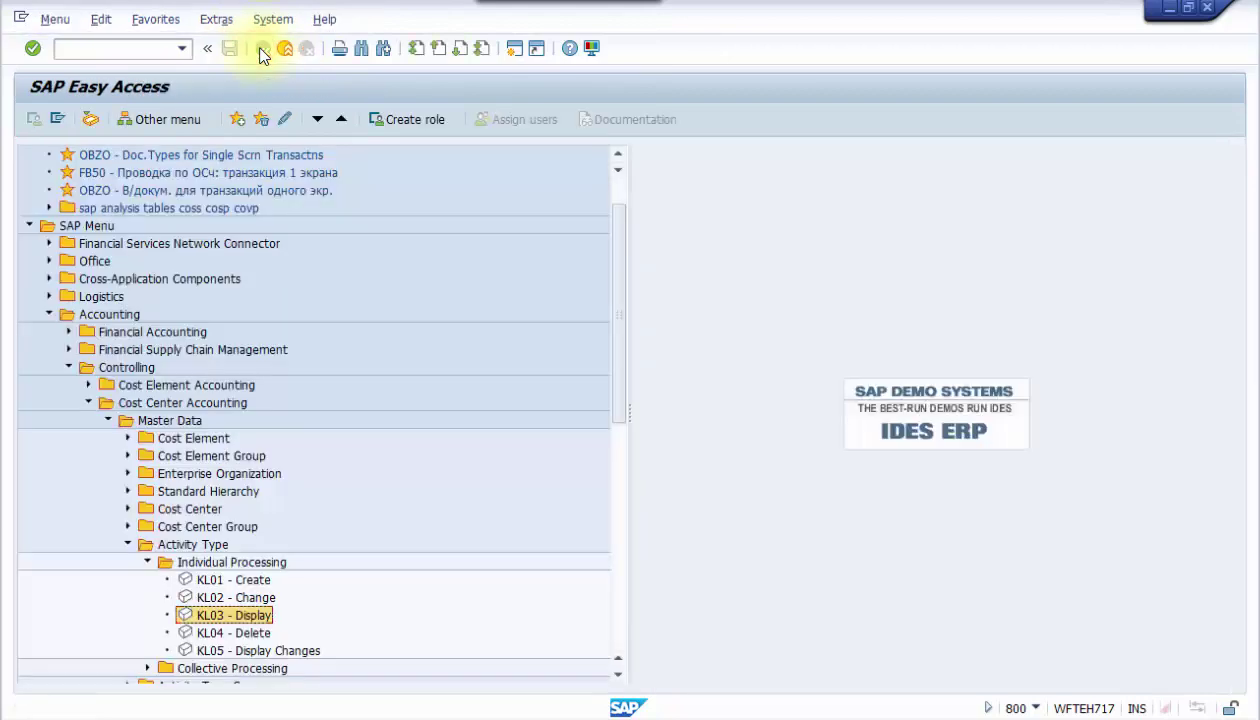
Step: Collapse the Accounting folder and open the cost centers actual/plan/variance report from the sap analysis tables favorites folder
click(49, 314)
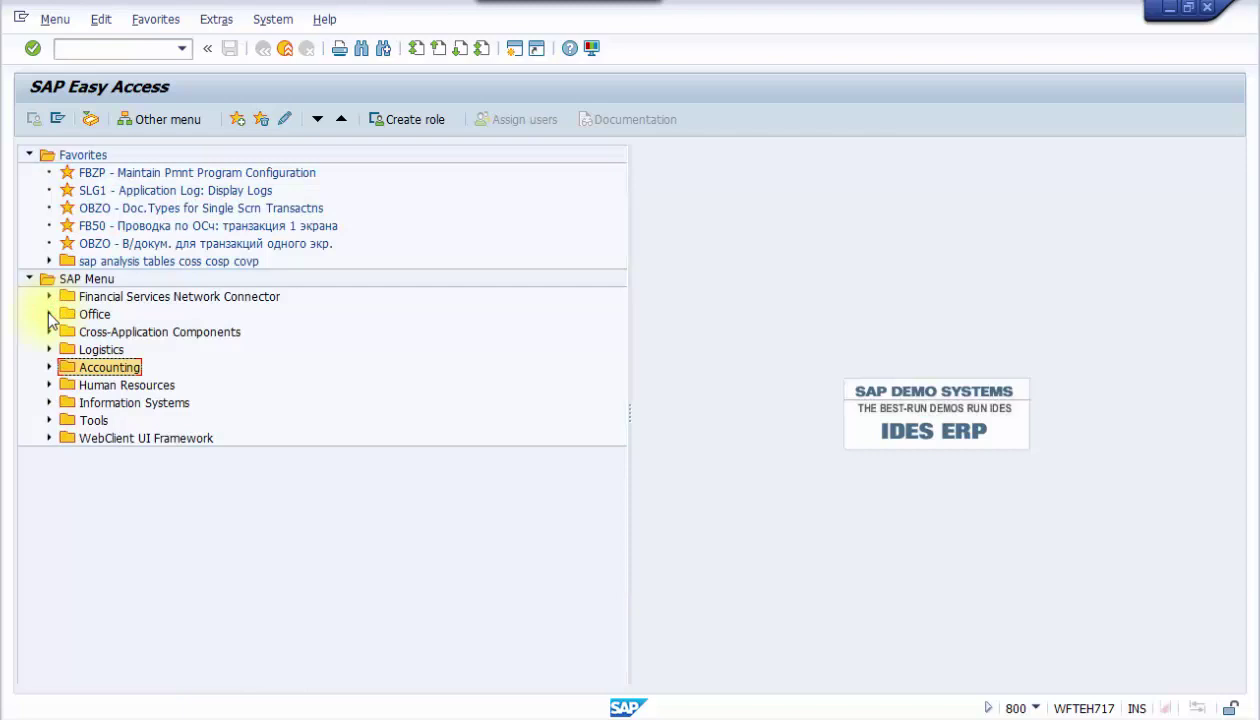
click(49, 261)
click(155, 280)
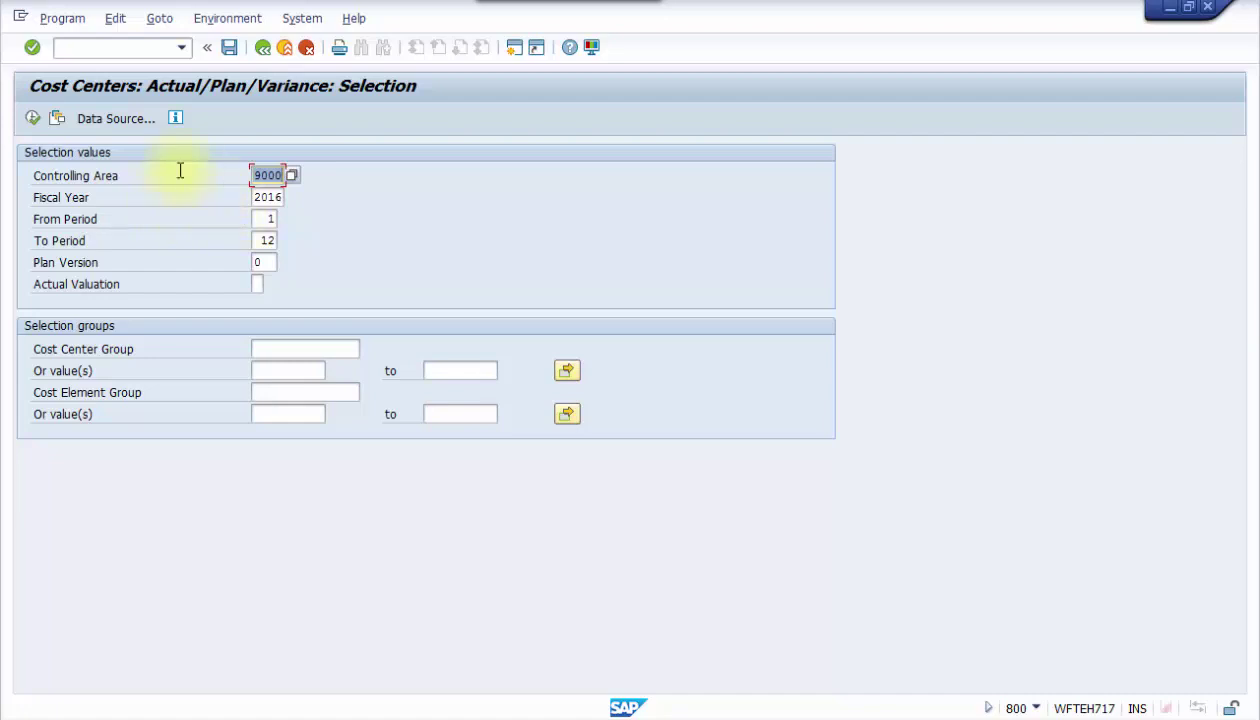
Step: Load the ACTIVTYPE variant into the report selection and run the cost center report
click(56, 117)
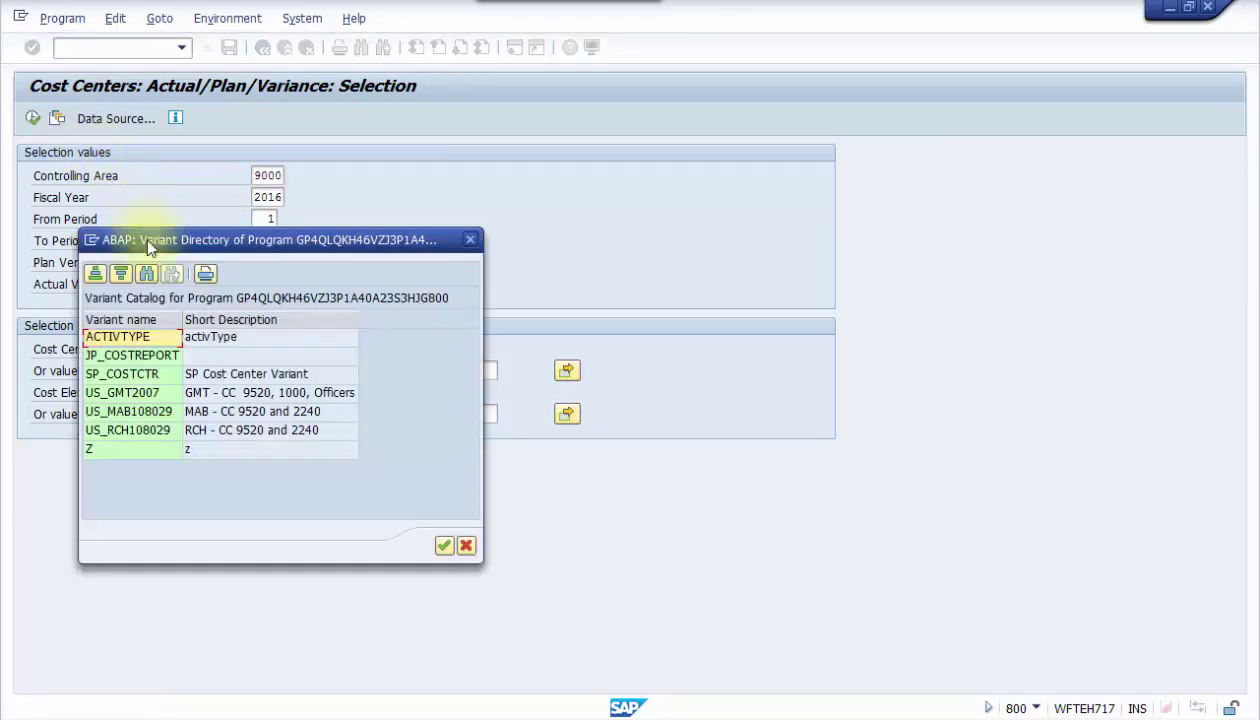
click(158, 342)
click(158, 342)
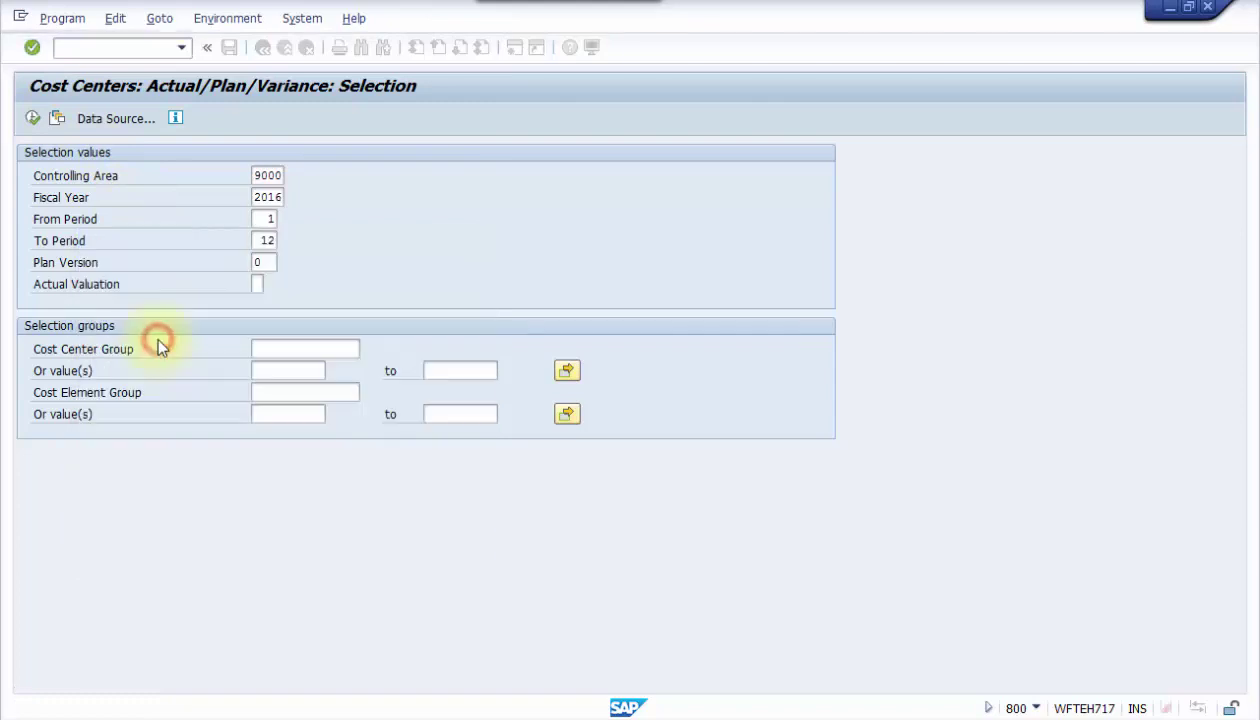
click(32, 119)
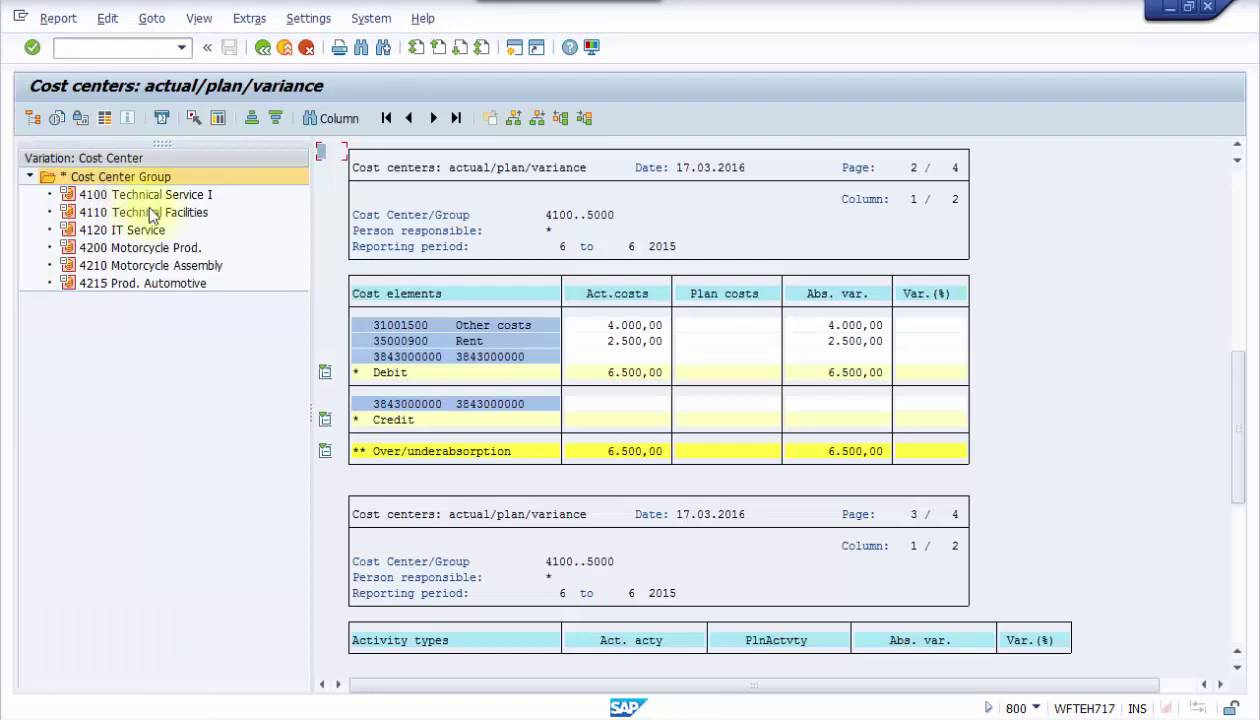
Step: Examine the cost elements and activity types reported for the whole cost center group in June 2015
click(1237, 668)
click(1237, 668)
click(1237, 668)
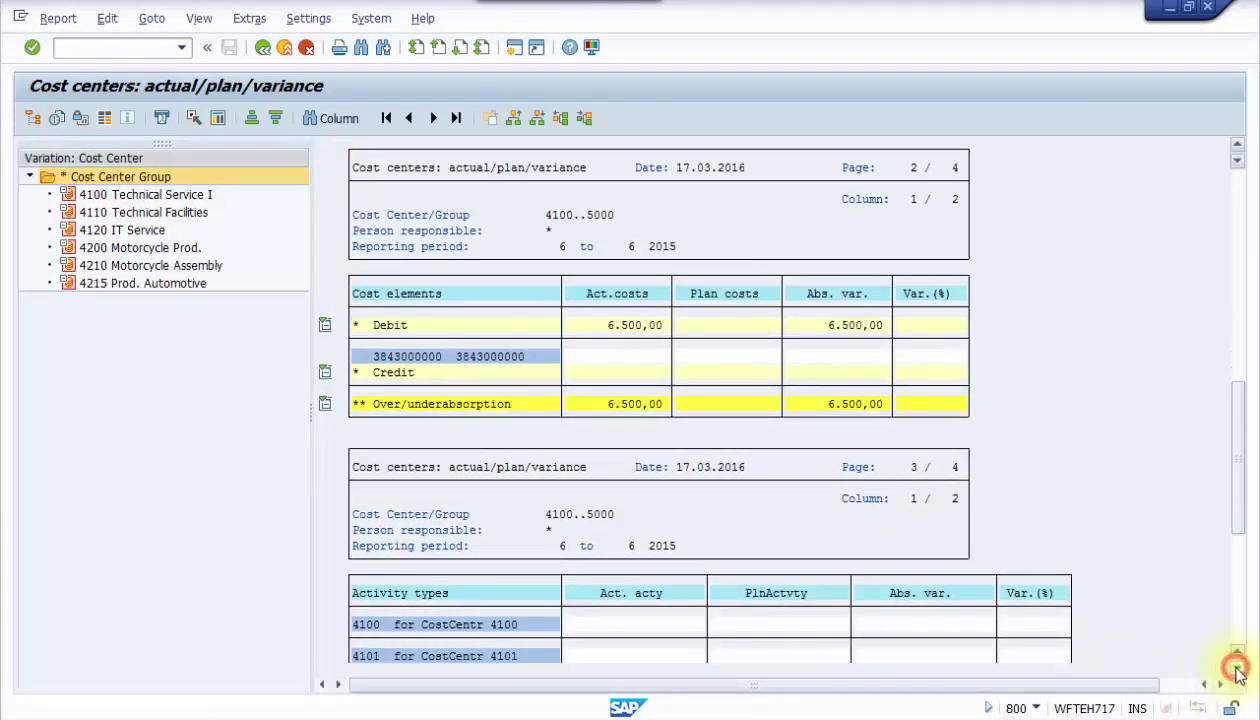
click(1237, 668)
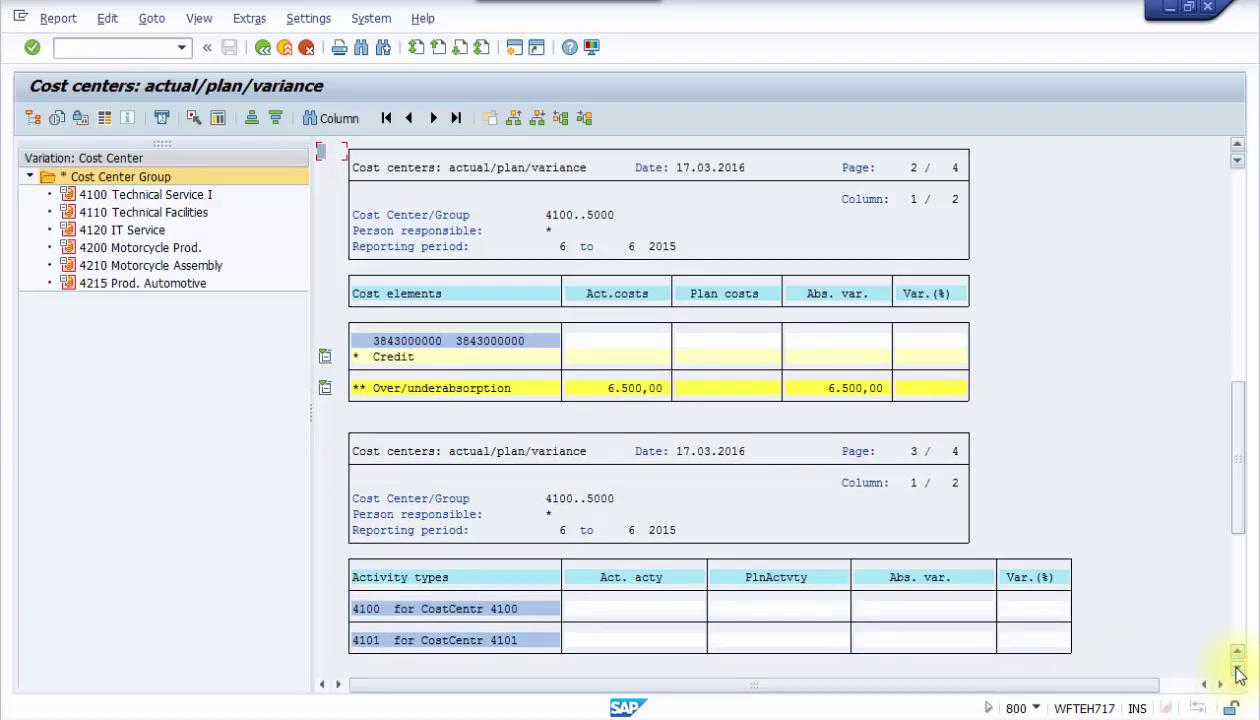
click(1237, 668)
click(1237, 668)
click(1237, 668)
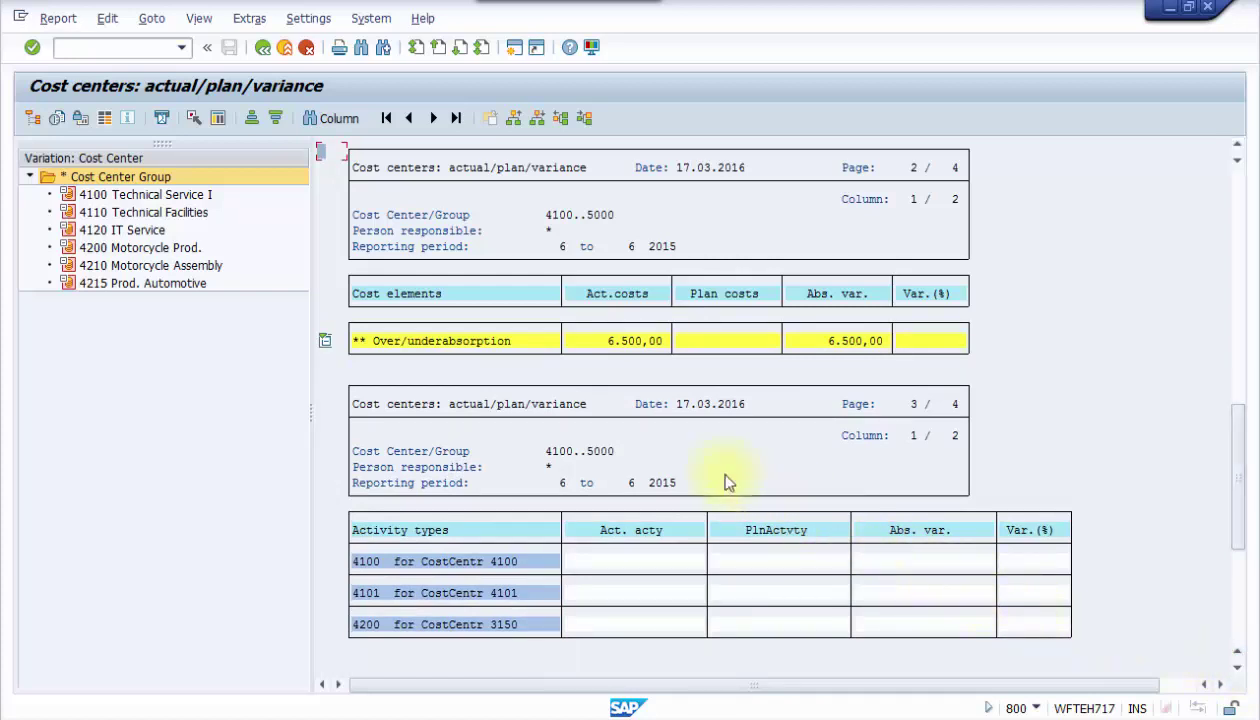
Step: Display cost center 4100 Technical Service I and examine its costs, activity types and quantity columns
click(142, 196)
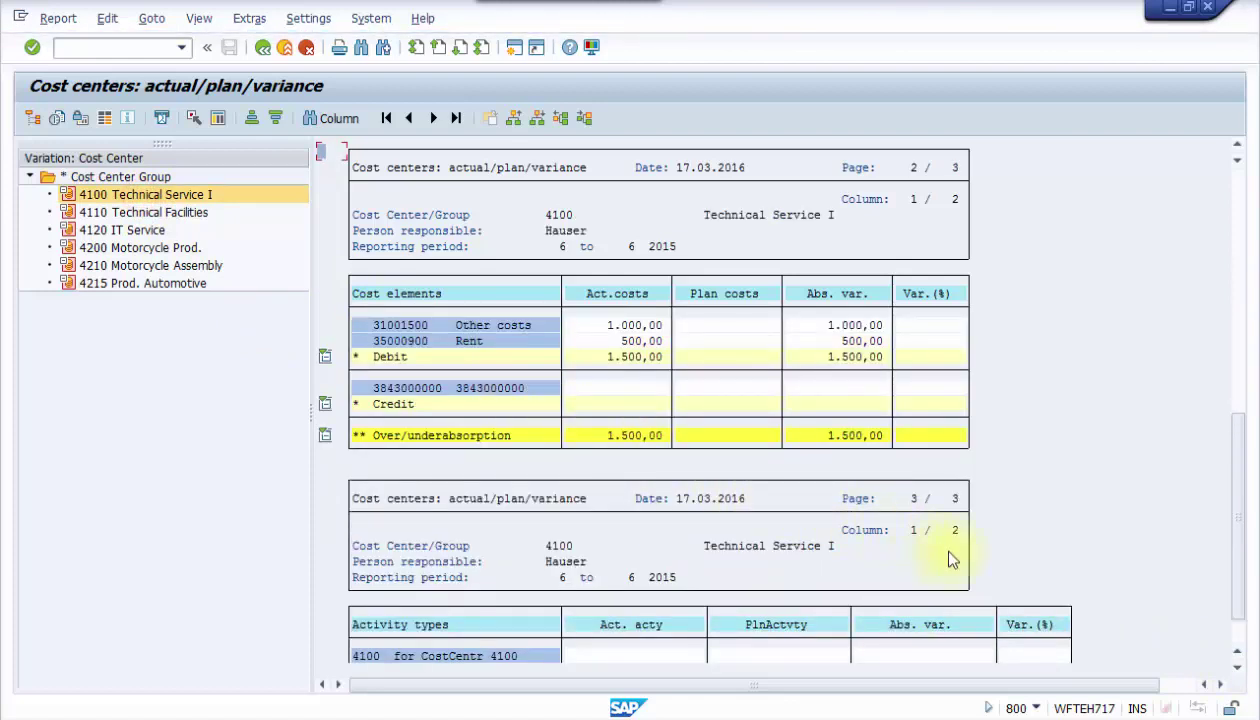
click(1237, 672)
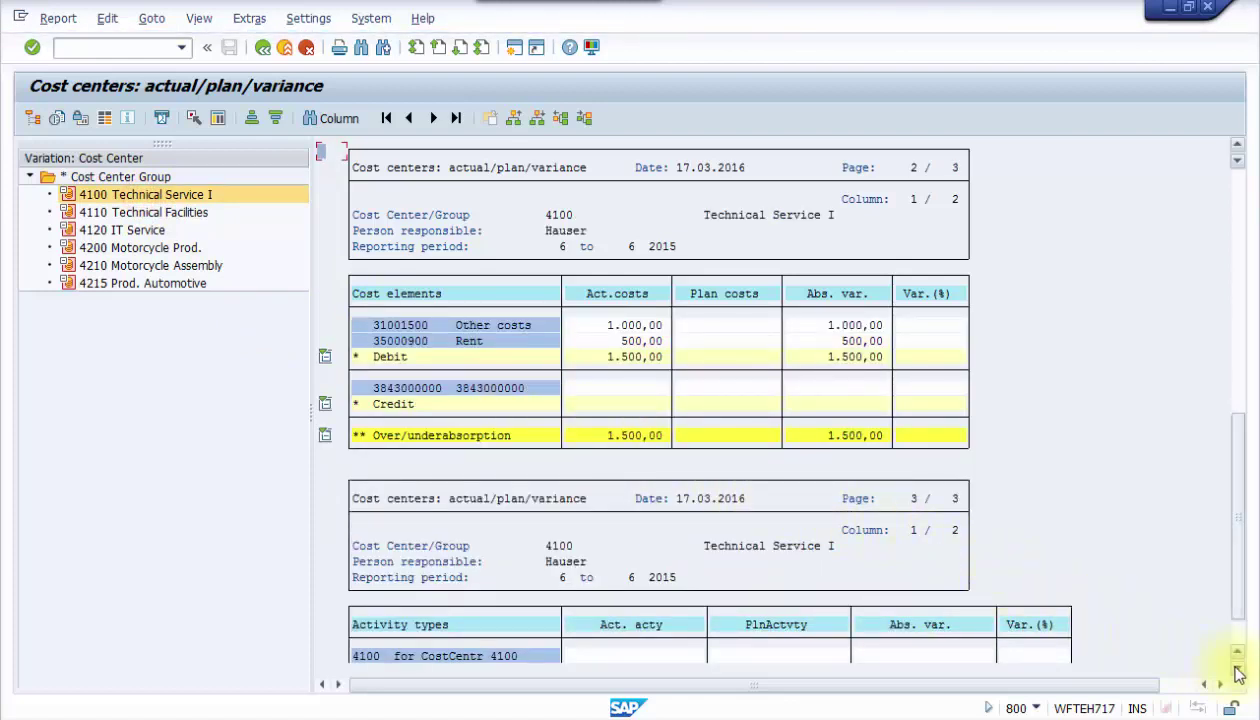
click(1237, 668)
click(1237, 668)
click(1237, 668)
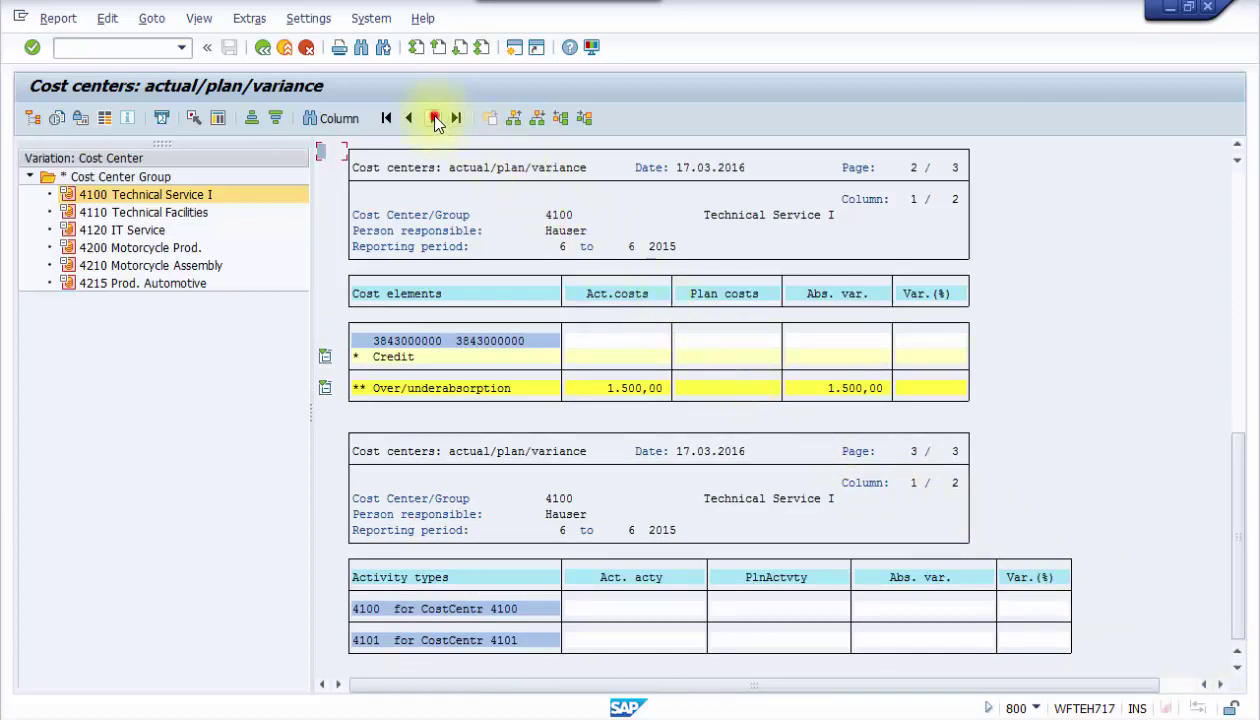
click(435, 118)
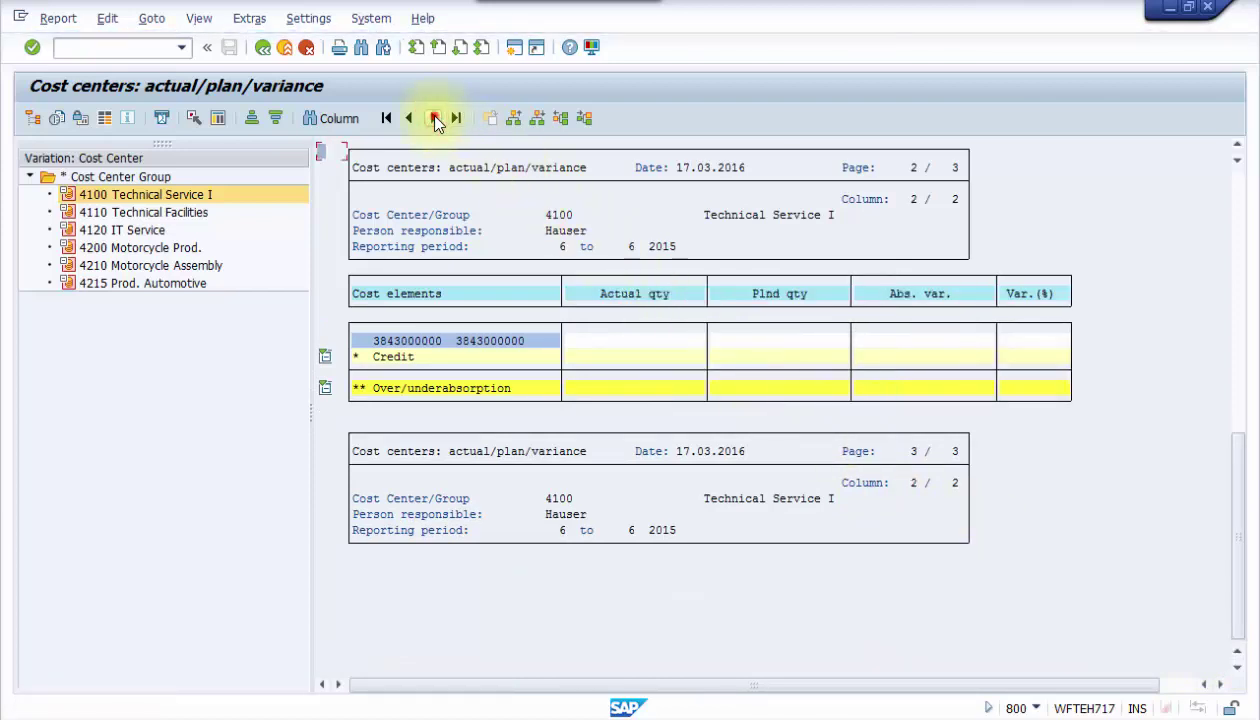
click(433, 118)
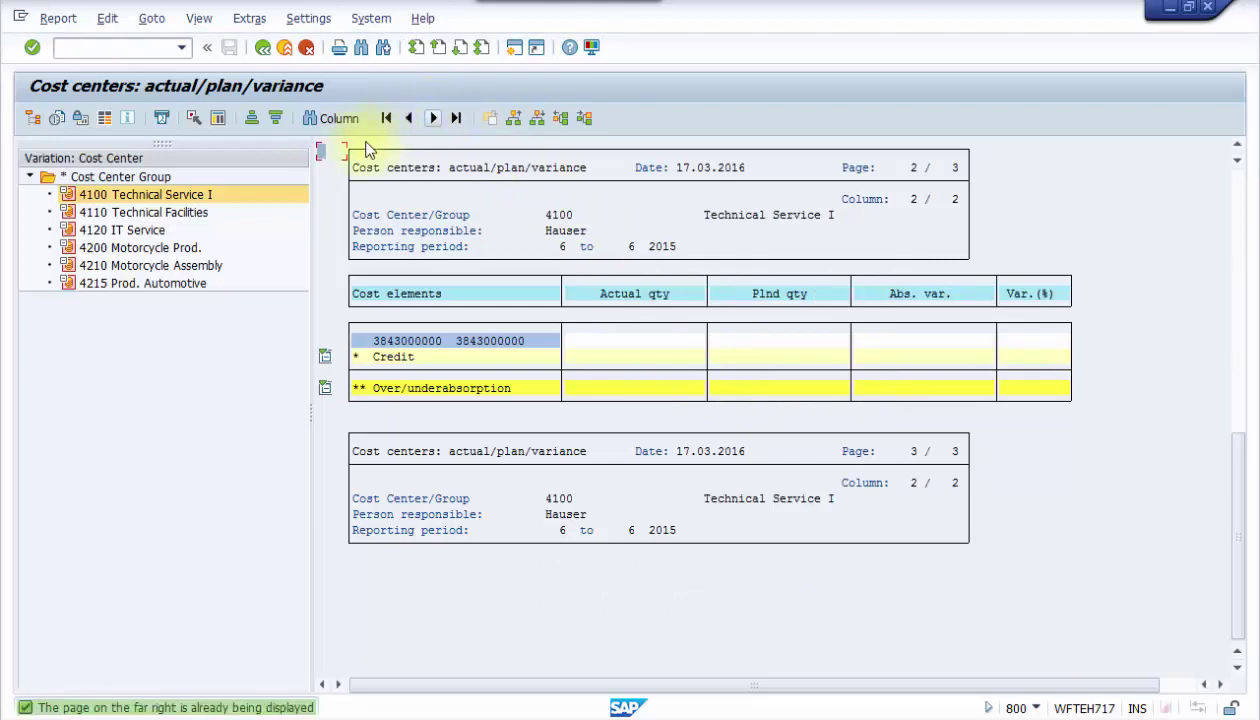
click(386, 118)
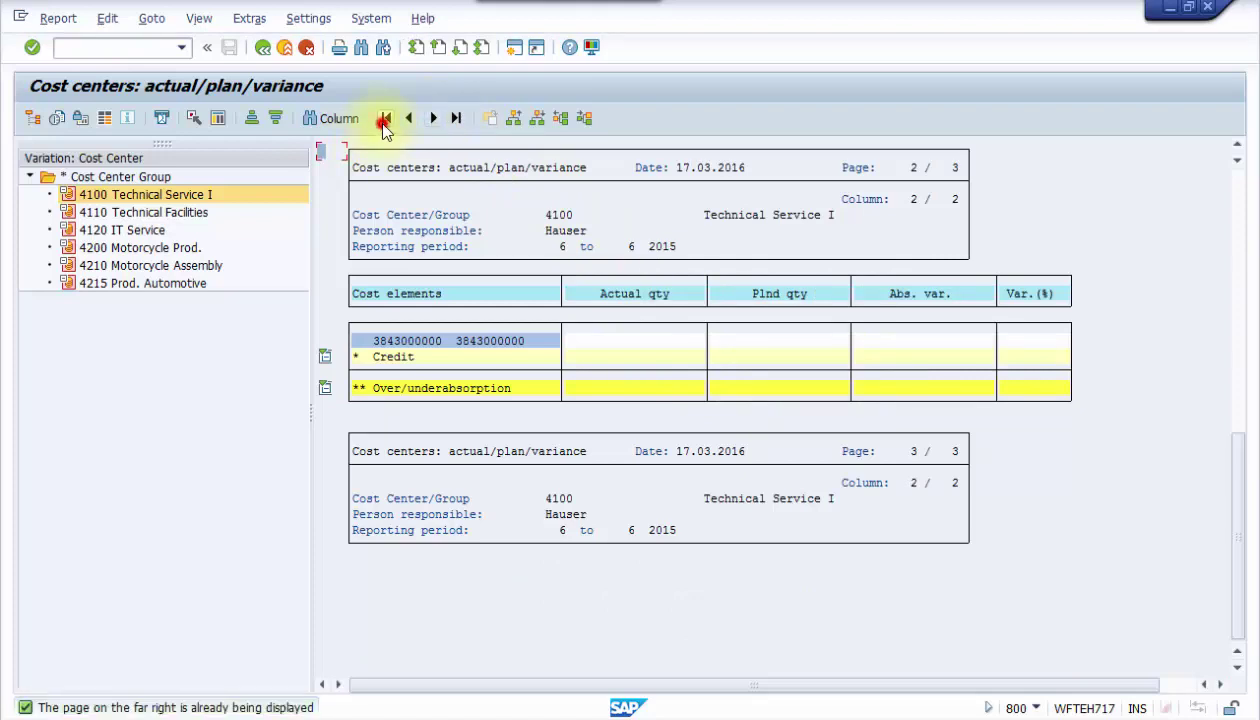
Step: Examine the costs and statistical key figures of cost centers 4110 Technical Facilities and 4120 IT Service
click(191, 213)
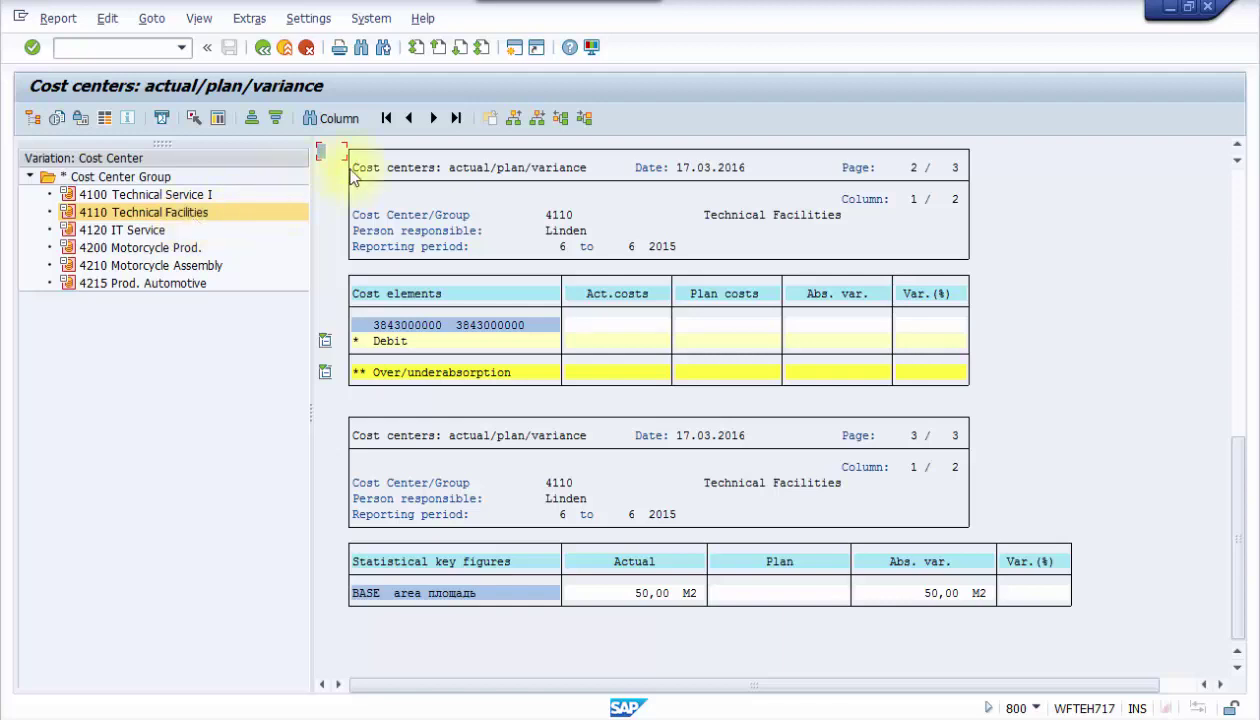
click(408, 120)
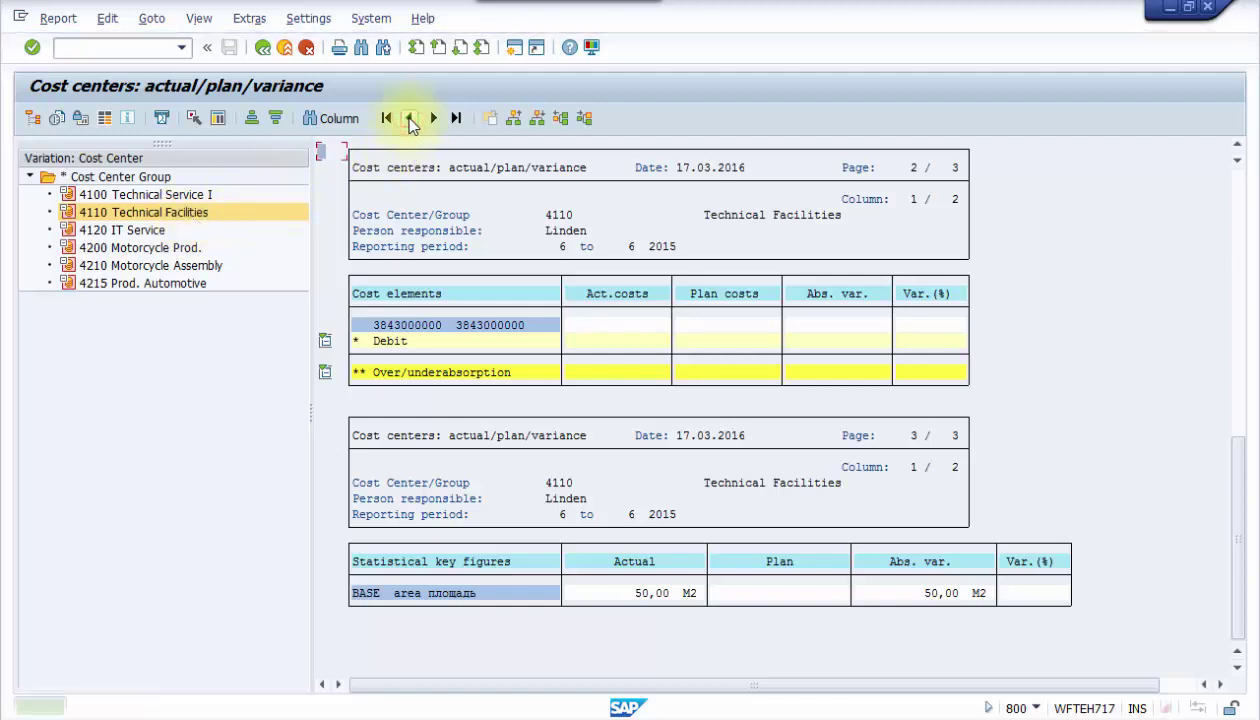
click(158, 231)
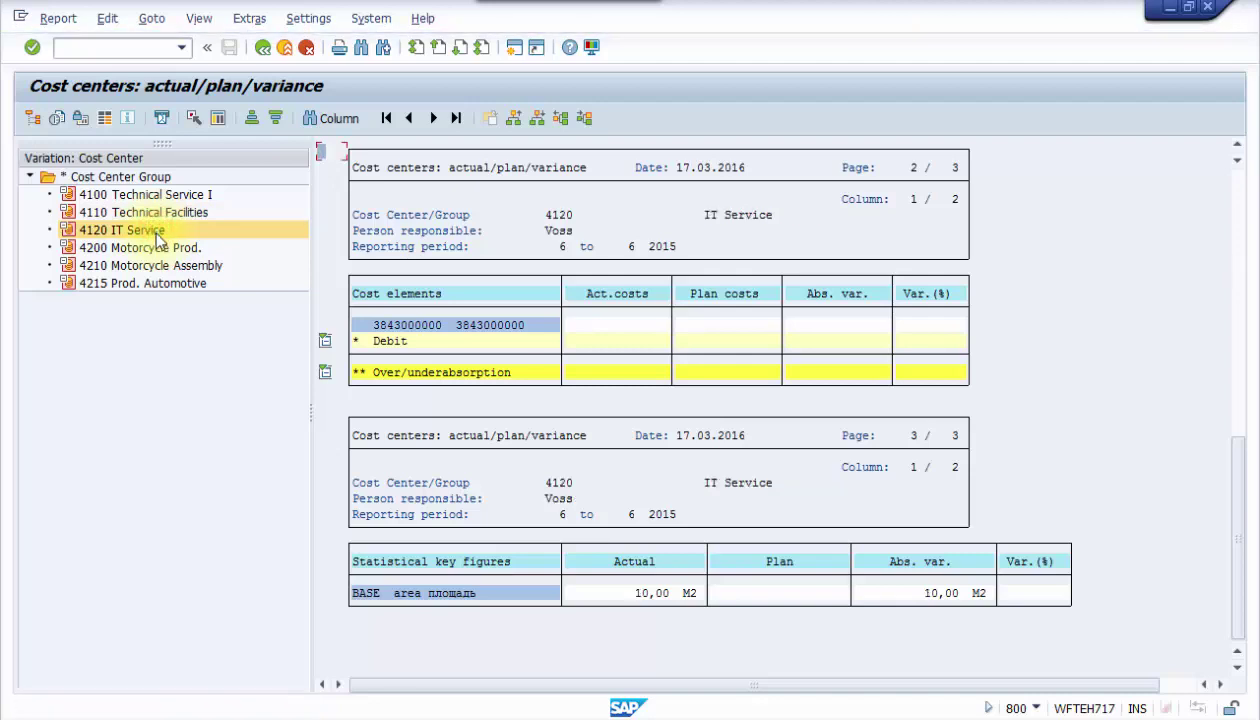
Step: Display cost center 4200 Motorcycle Prod. and examine its costs, activity type and quantity columns
click(155, 248)
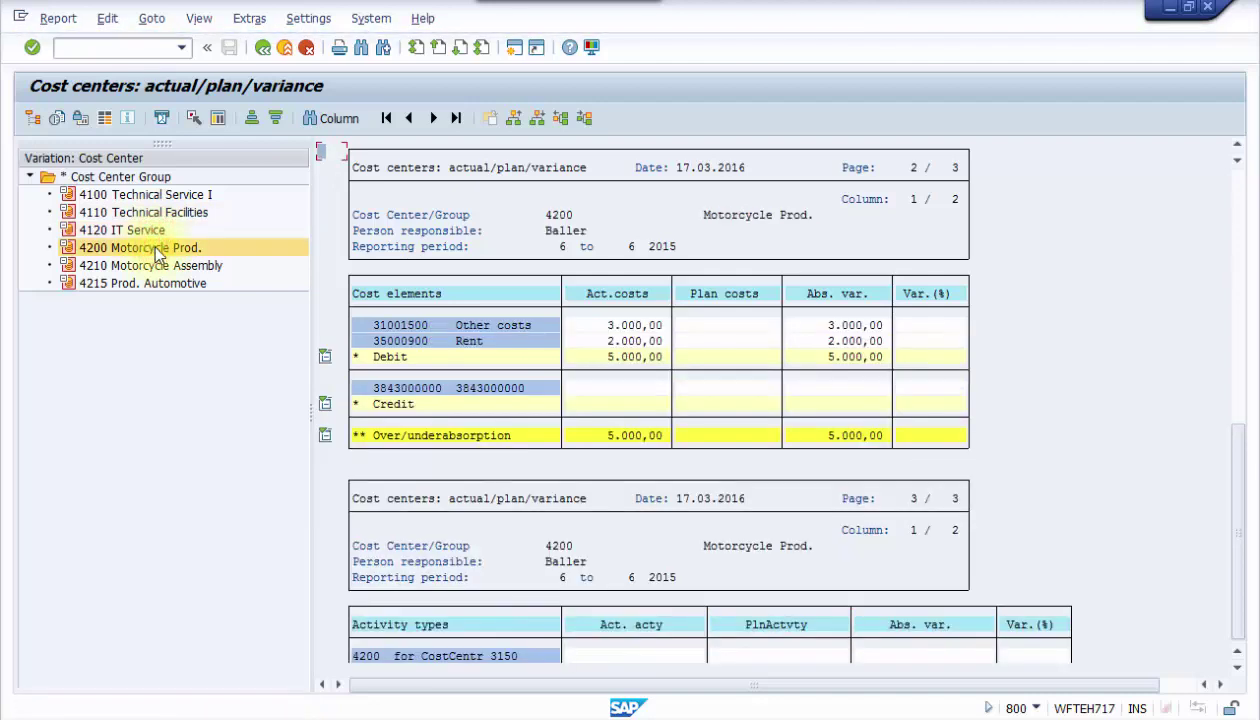
click(1236, 670)
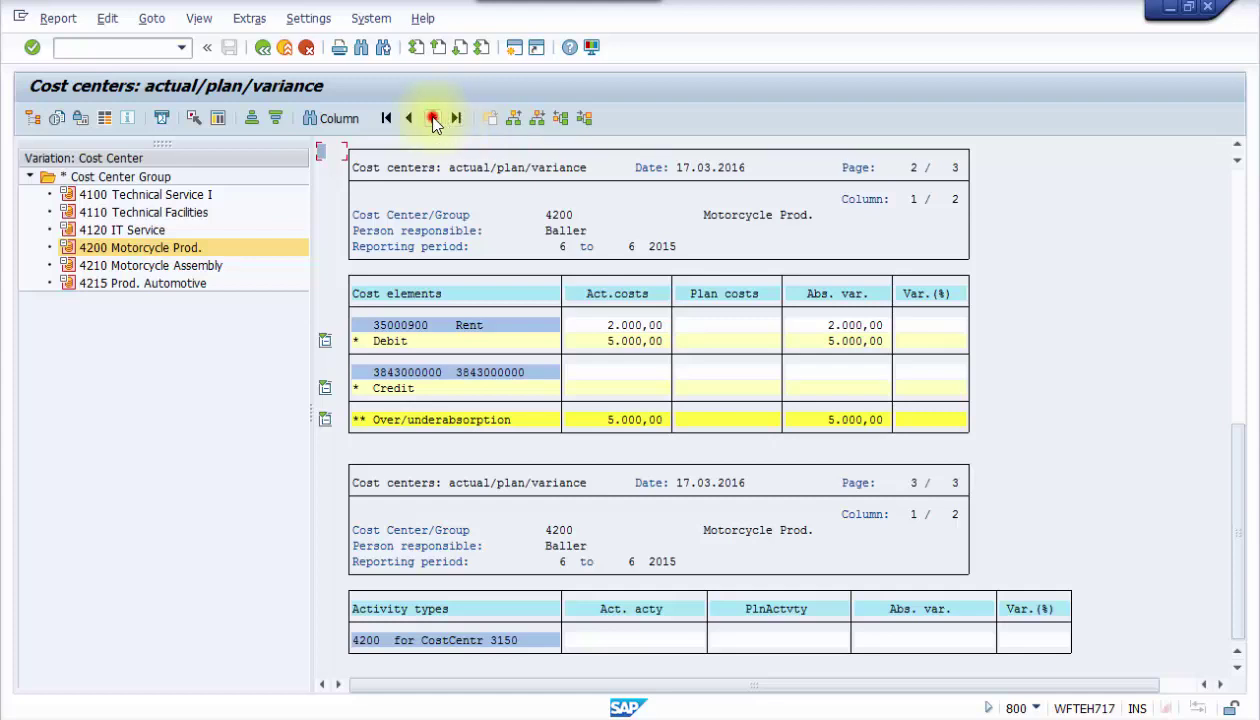
click(433, 119)
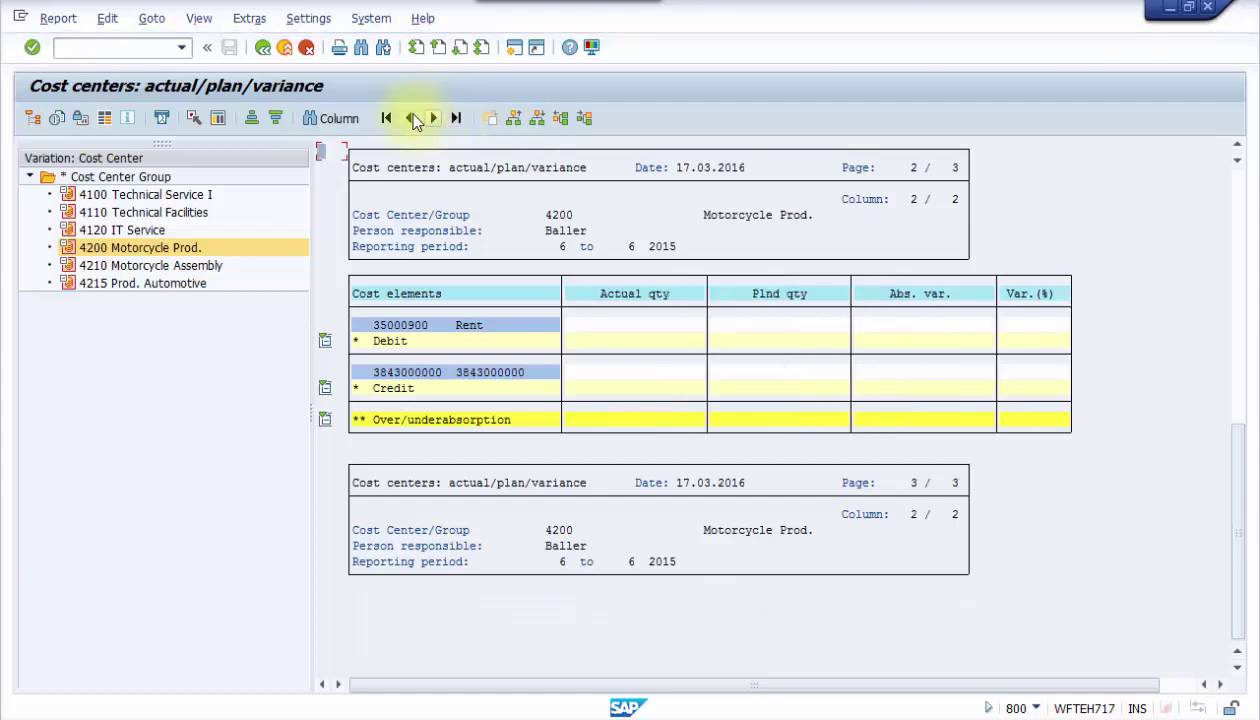
click(391, 120)
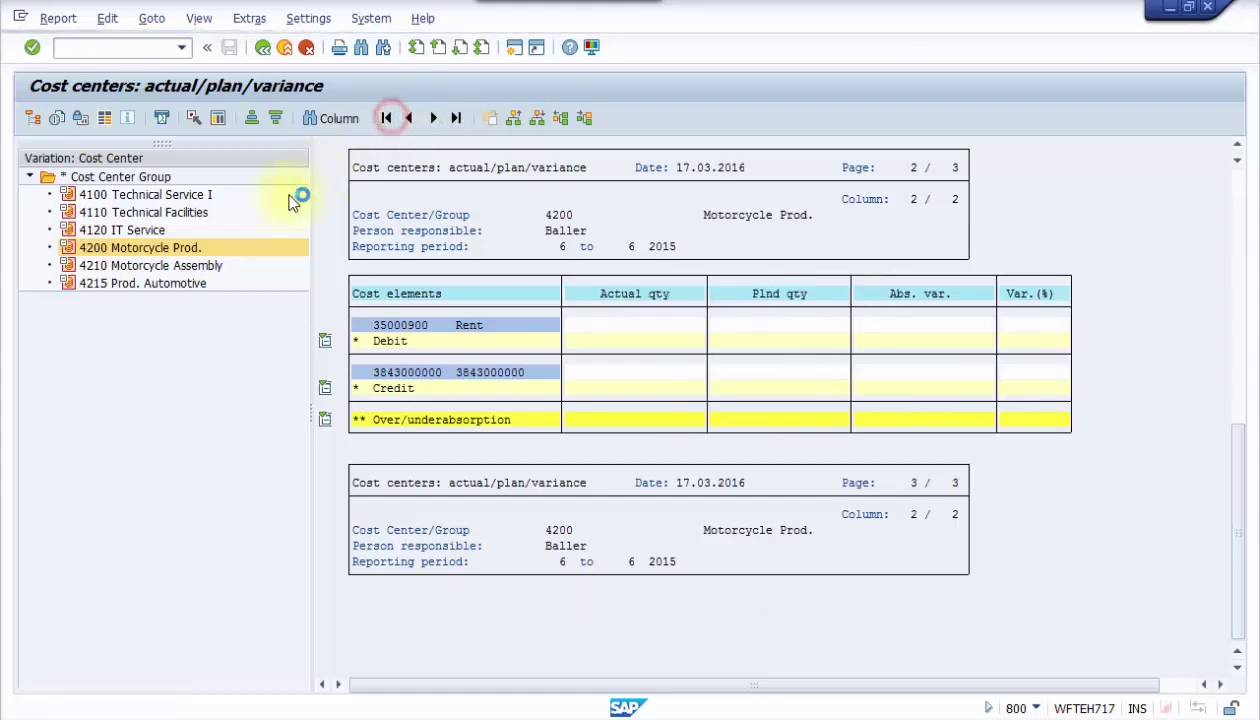
Step: Check the report data of 4210 Motorcycle Assembly and 4215 Prod. Automotive, and return to 4100 Technical Service I
click(180, 271)
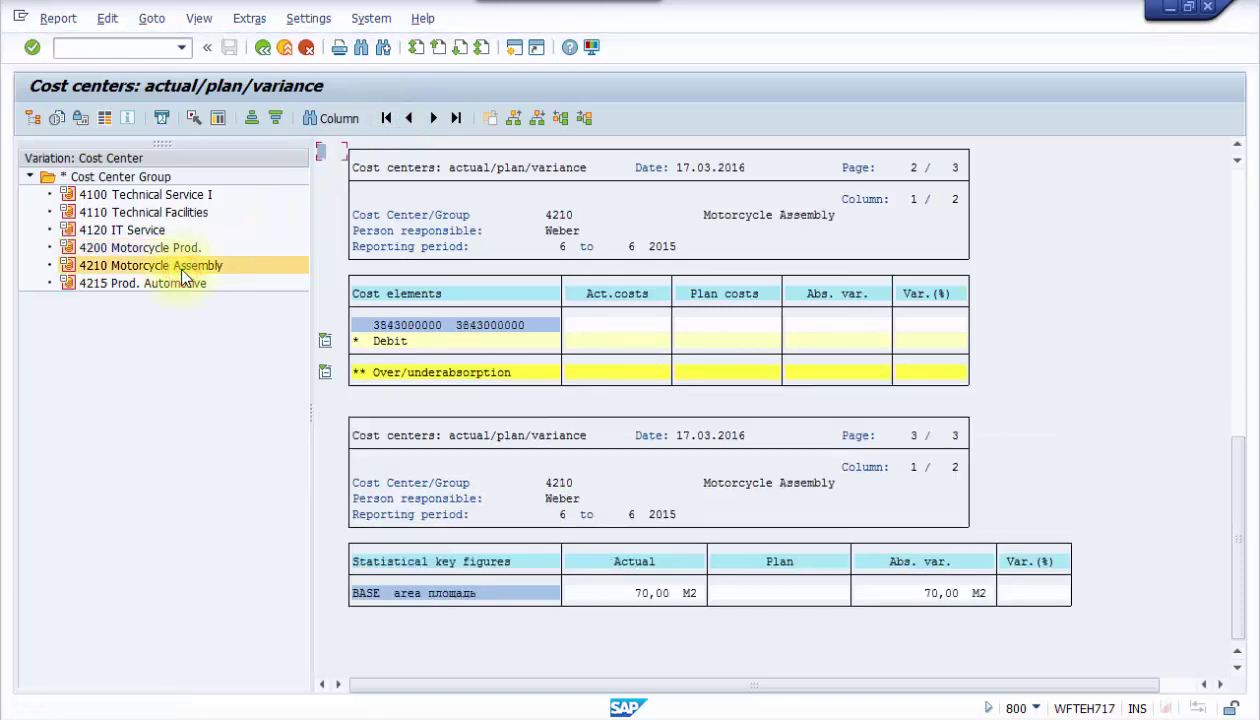
click(177, 286)
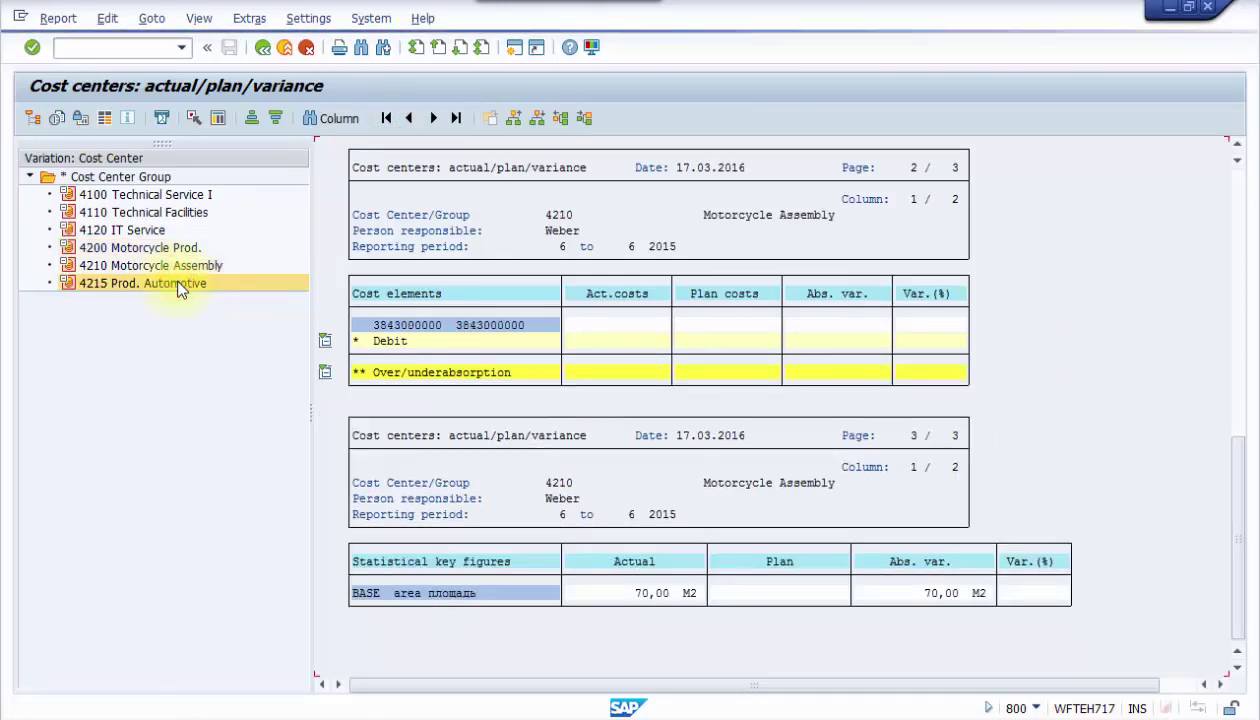
click(160, 196)
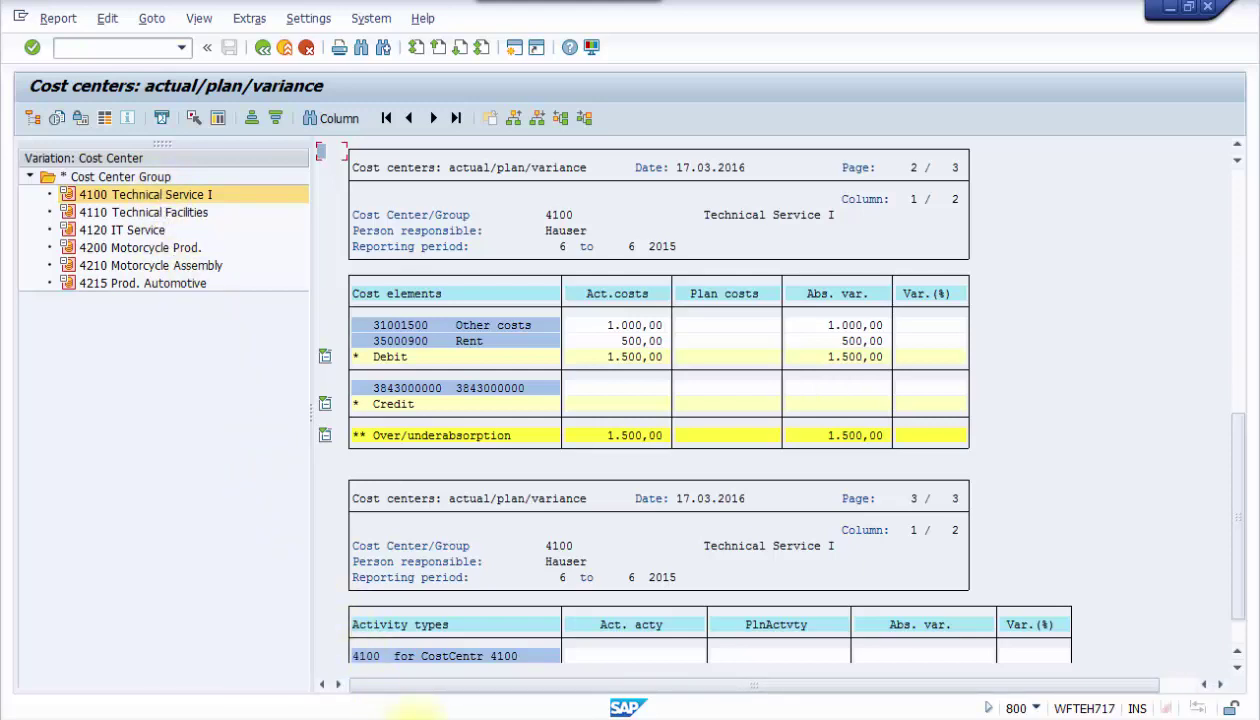
Step: Switch to the actual indirect activity allocation session and choose cycle 4101 with start date 01.01.2014 instead of 4200
click(422, 700)
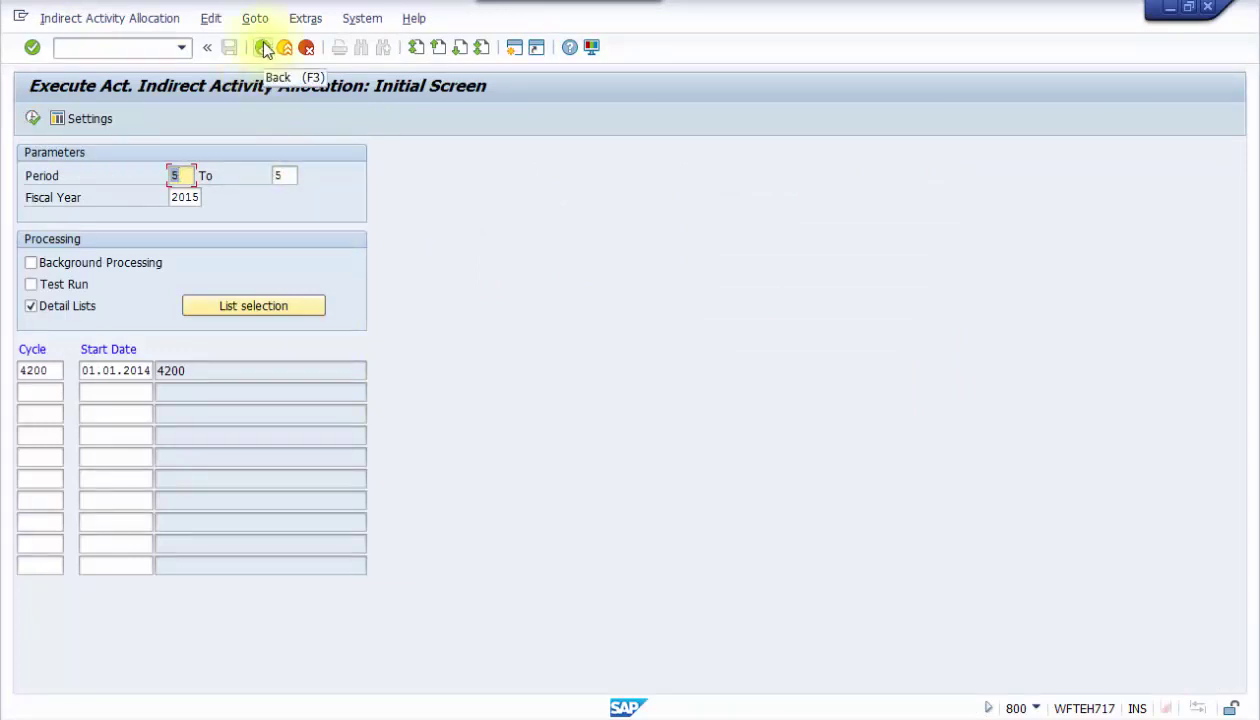
click(45, 375)
click(71, 371)
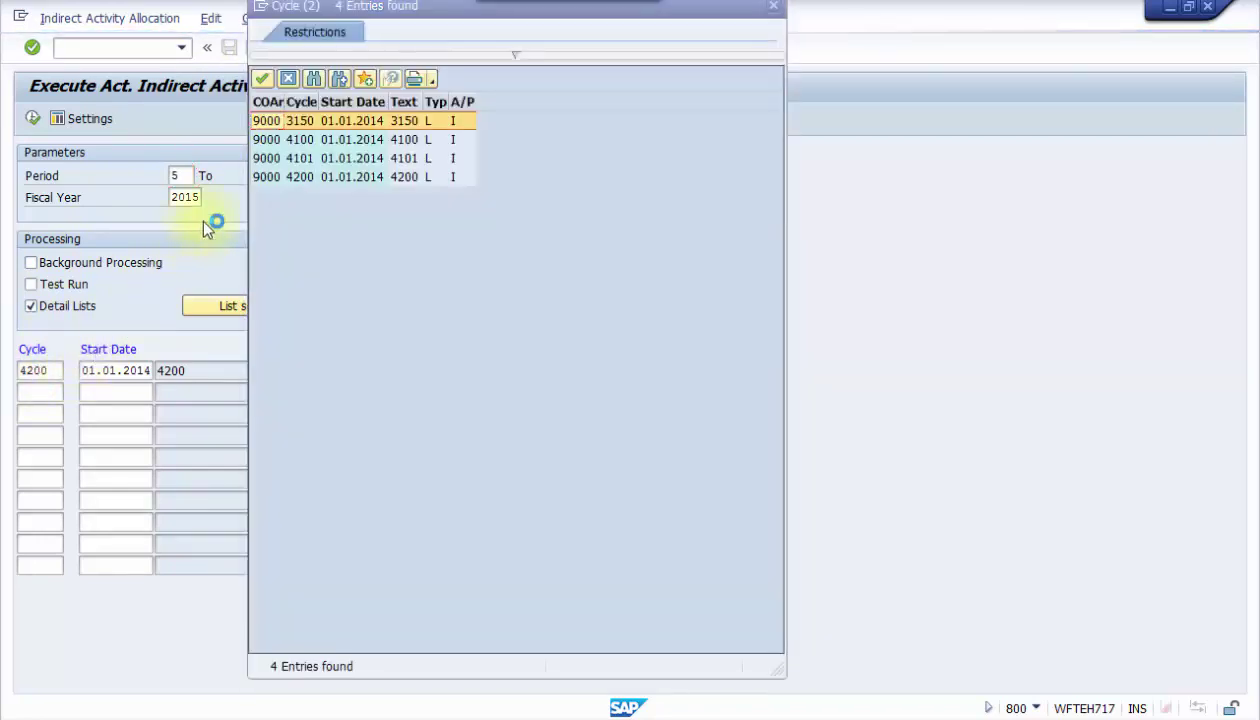
click(310, 146)
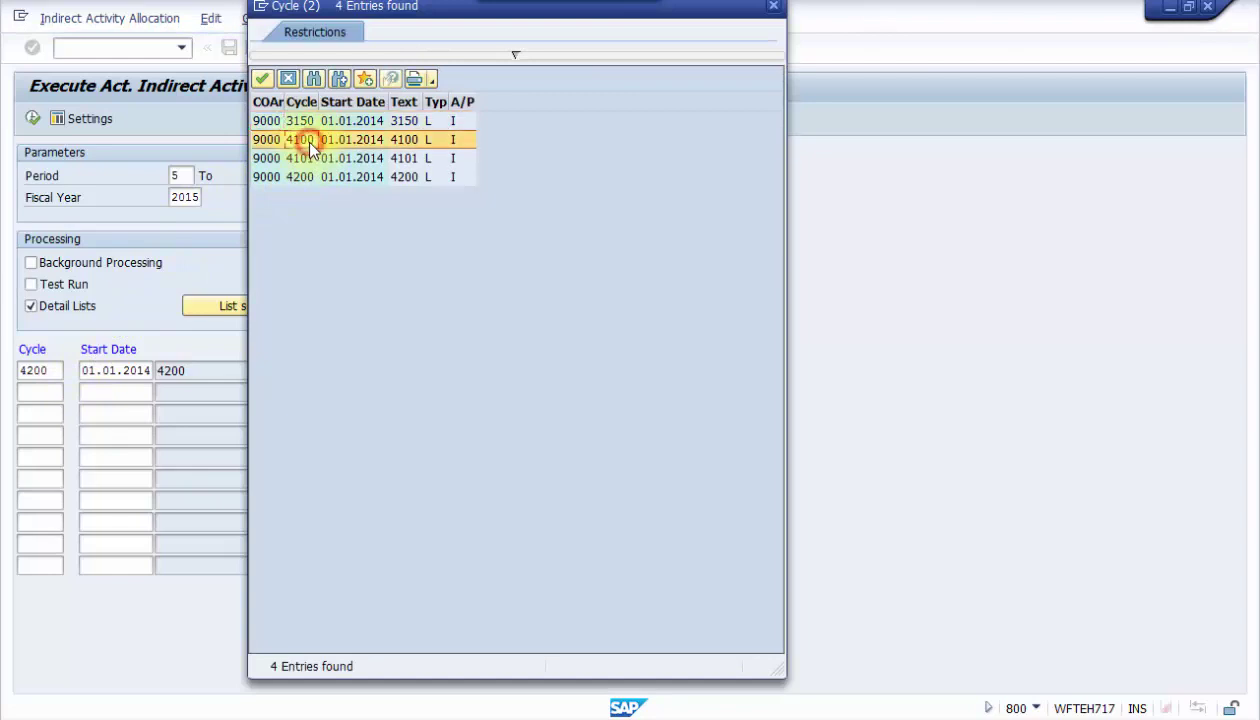
double_click(302, 158)
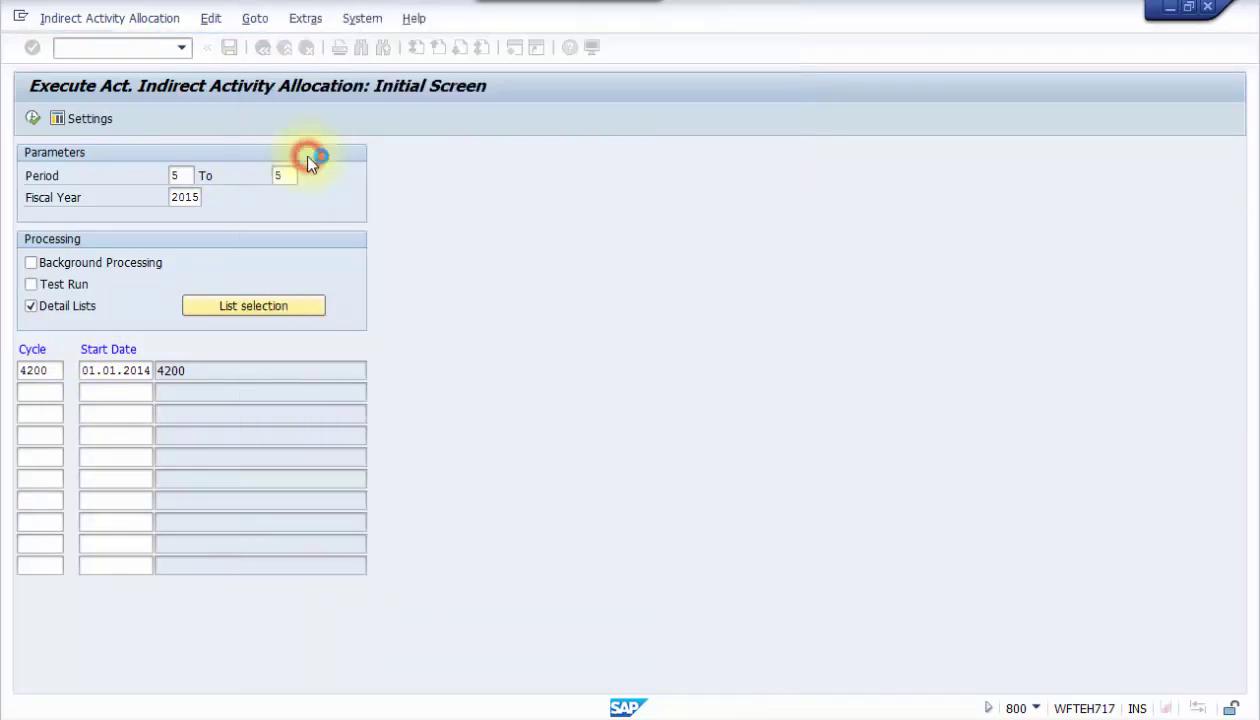
Step: Enable Test Run and set the allocation period range to 6 to 6
click(64, 285)
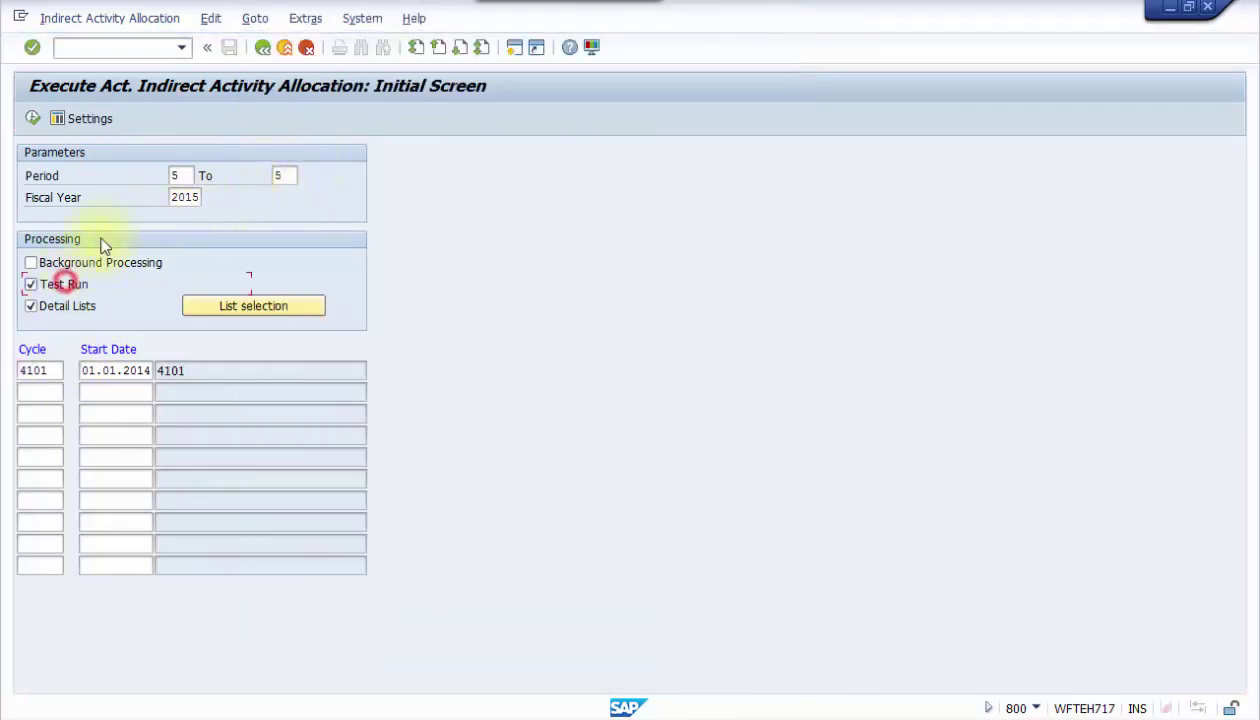
drag(185, 177, 167, 175)
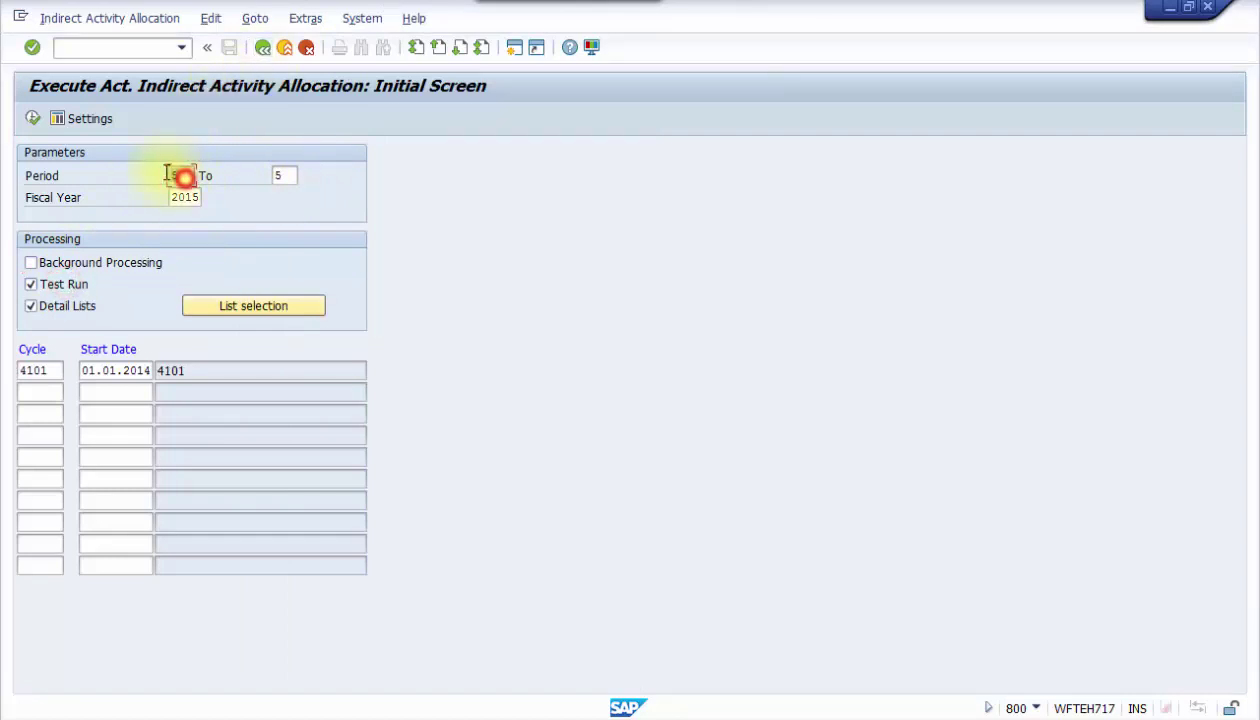
double_click(283, 178)
Step: Open actual indirect activity allocation cycle 4101, starting 01.01.2014, for changing
click(260, 18)
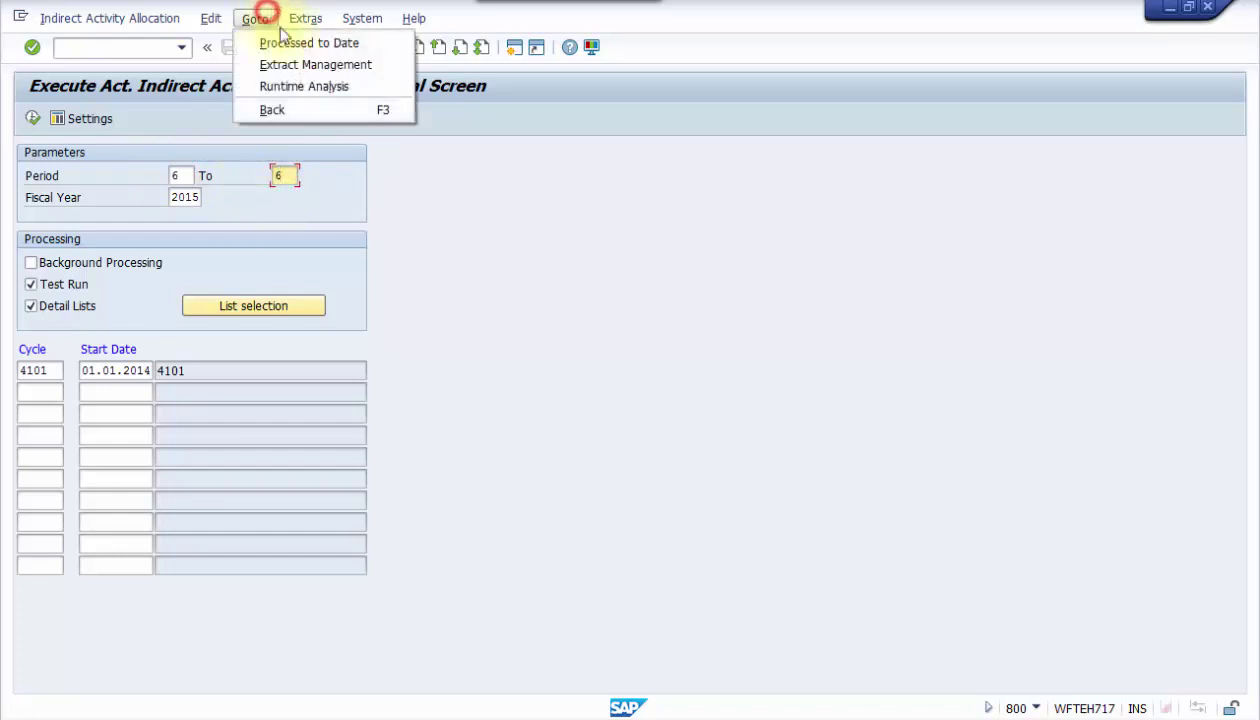
mouse_move(266, 30)
mouse_move(305, 20)
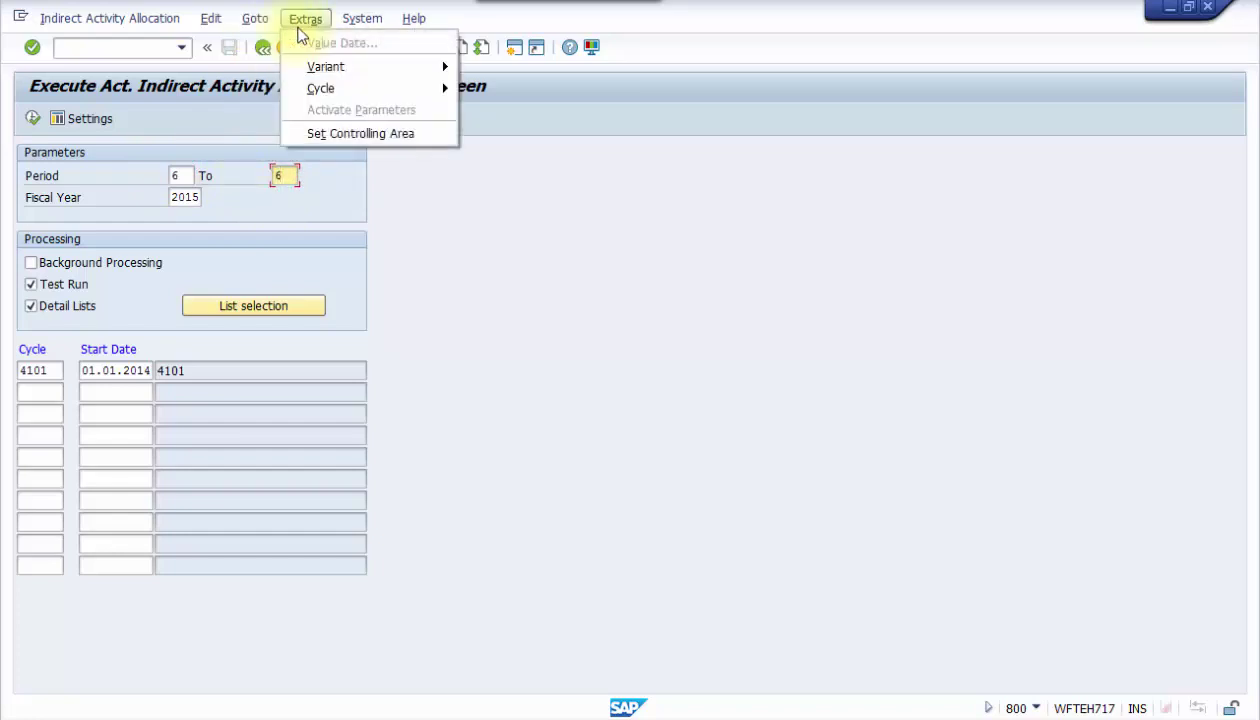
mouse_move(334, 86)
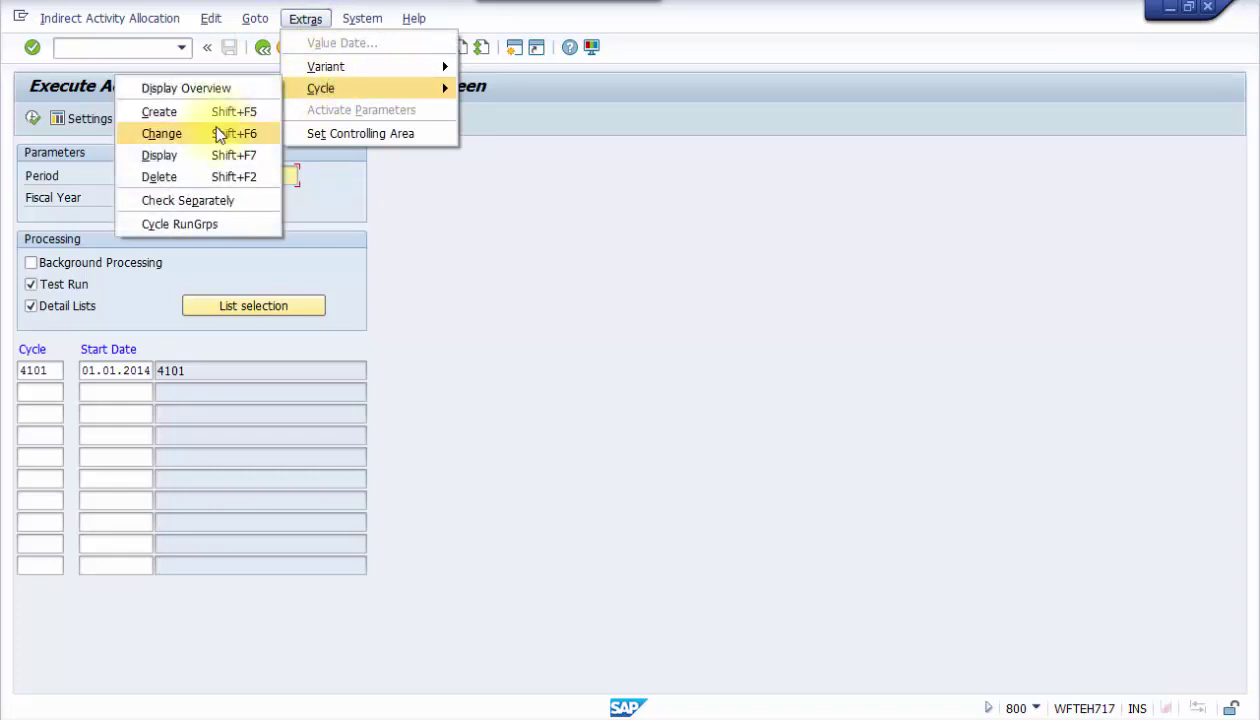
click(238, 133)
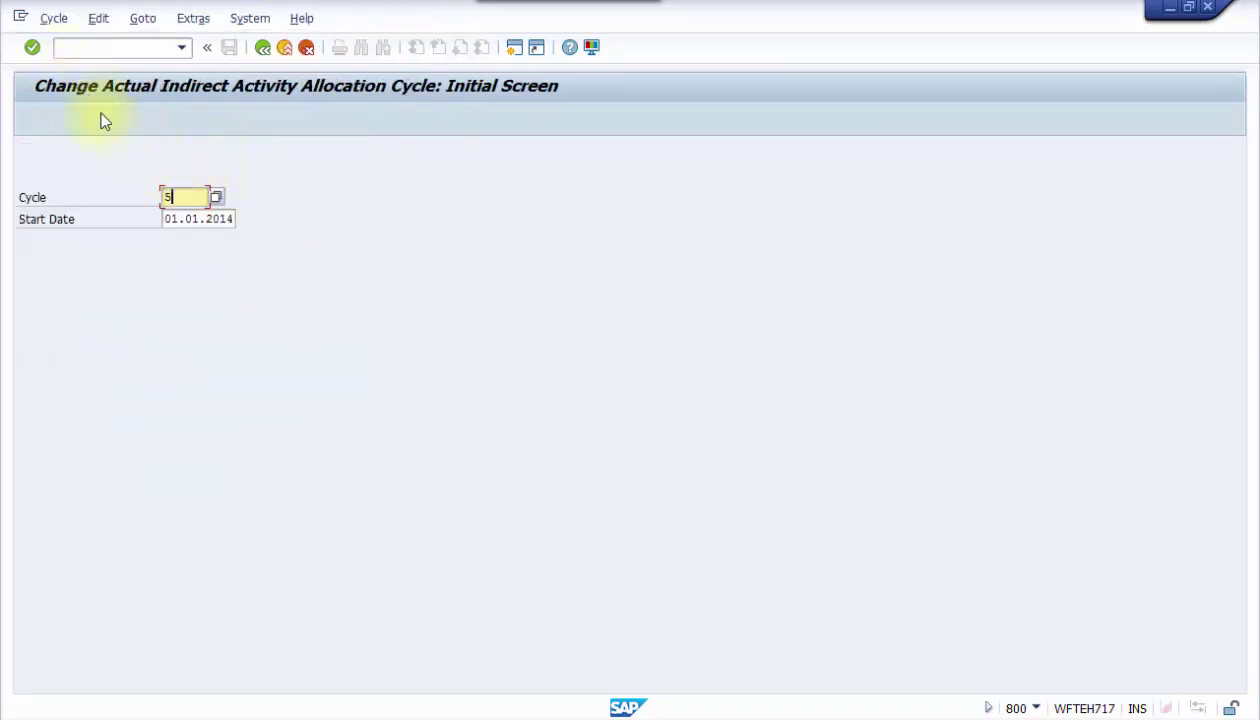
key(BackSpace)
key(BackSpace)
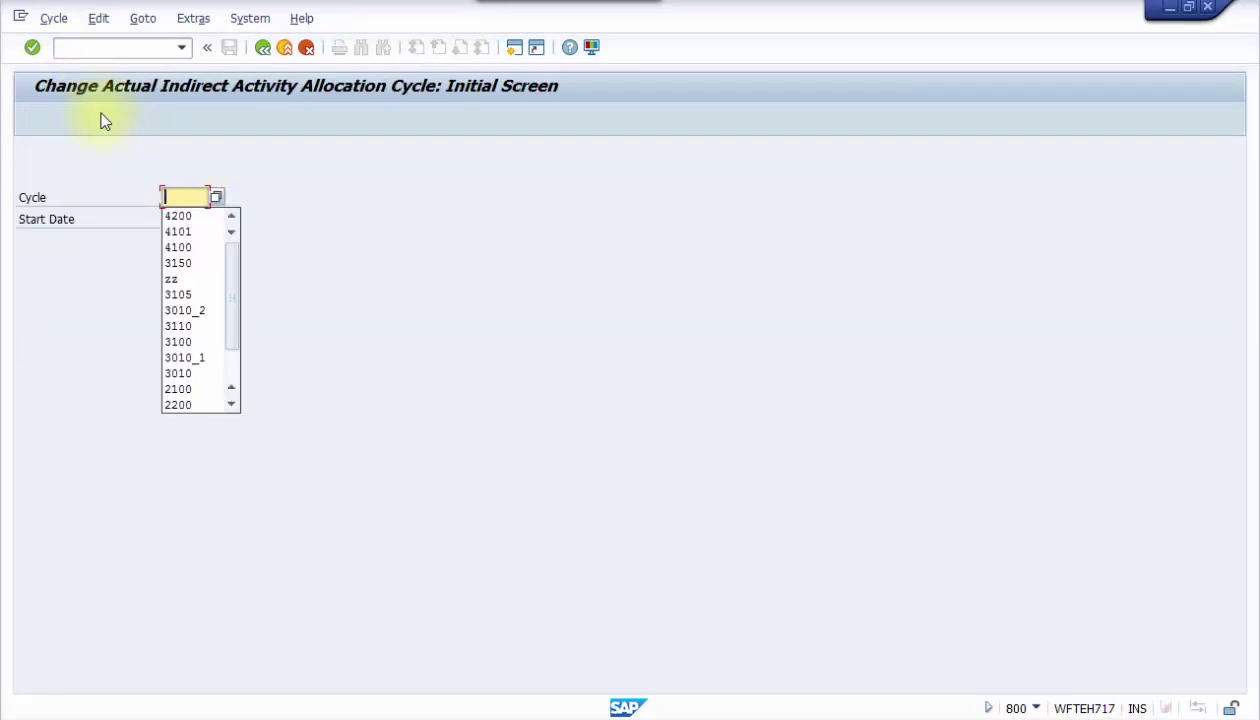
click(177, 232)
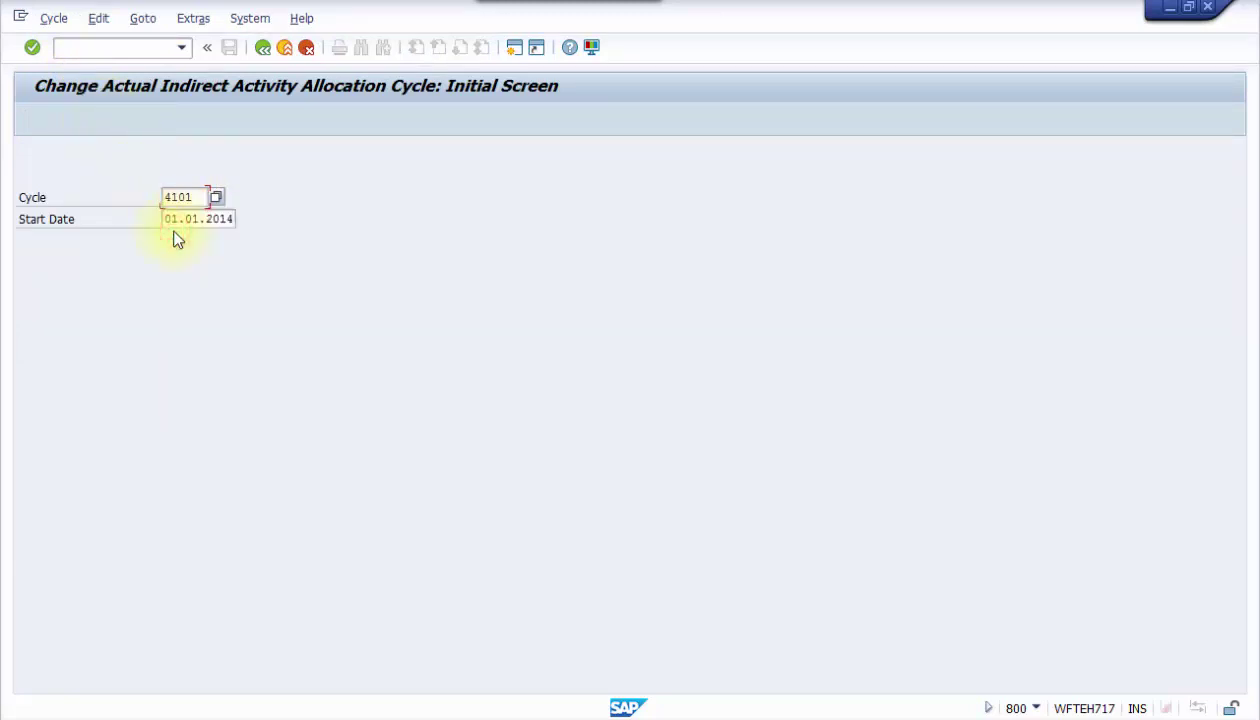
key(Return)
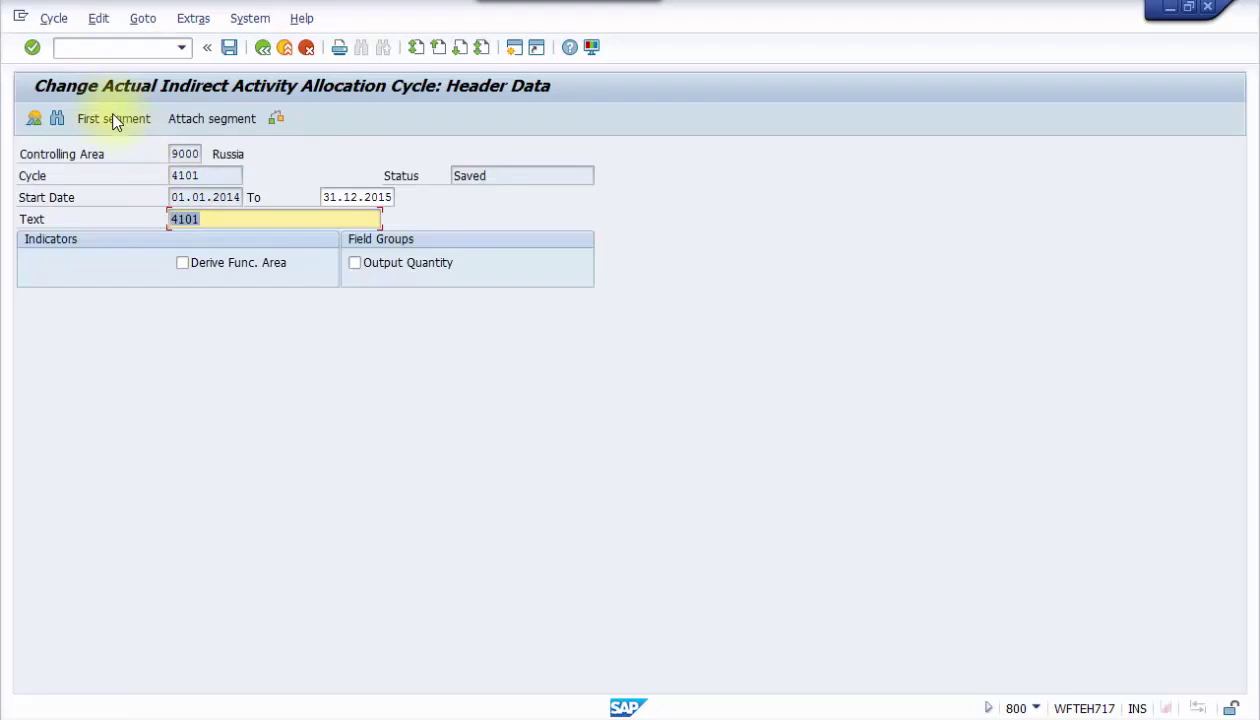
Step: Open the first segment of cycle 4101 and examine the available sender value rules, keeping Quantities calculated inversely
click(113, 118)
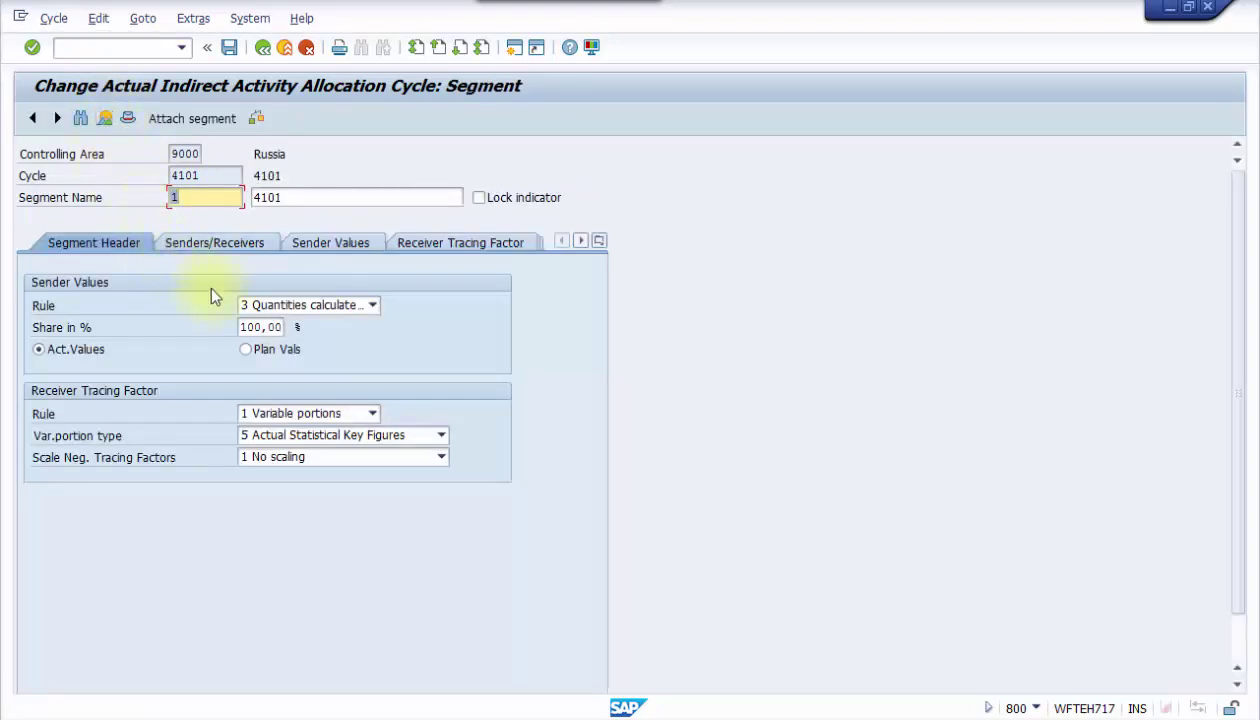
click(287, 307)
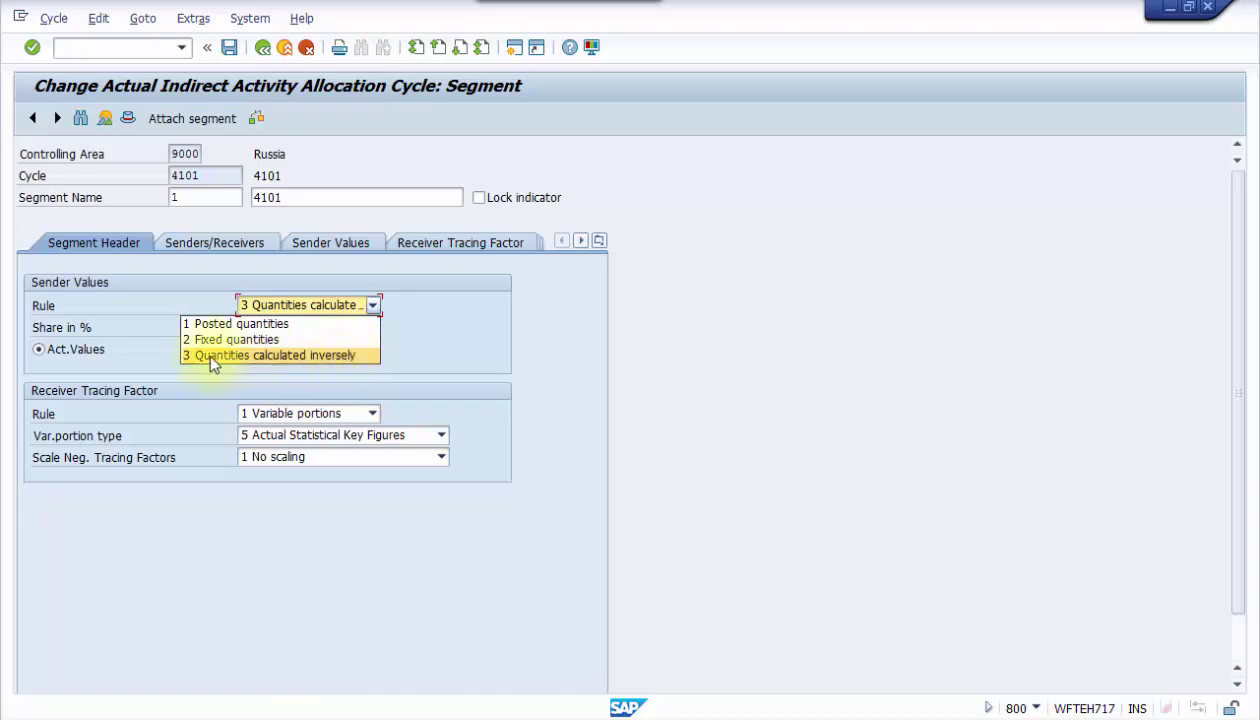
click(163, 350)
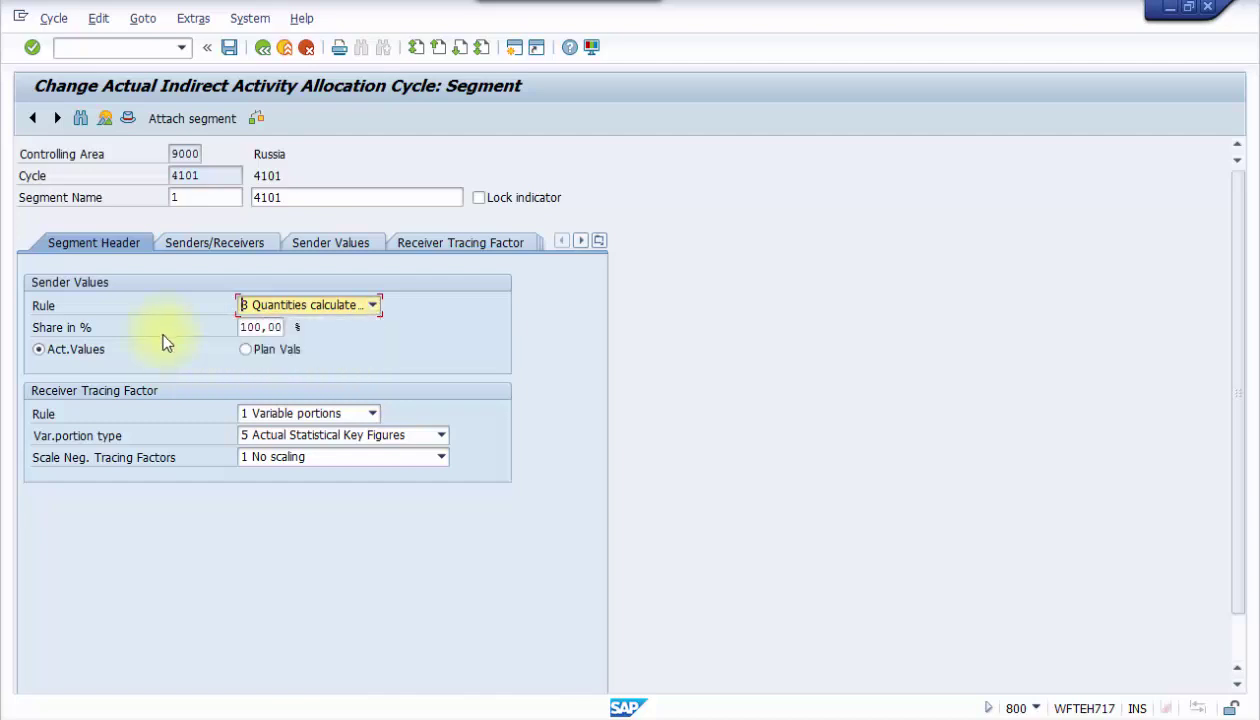
Step: Check the segment's Act.Values setting, then review its sender cost center and activity type and its receiver cost center range
click(99, 352)
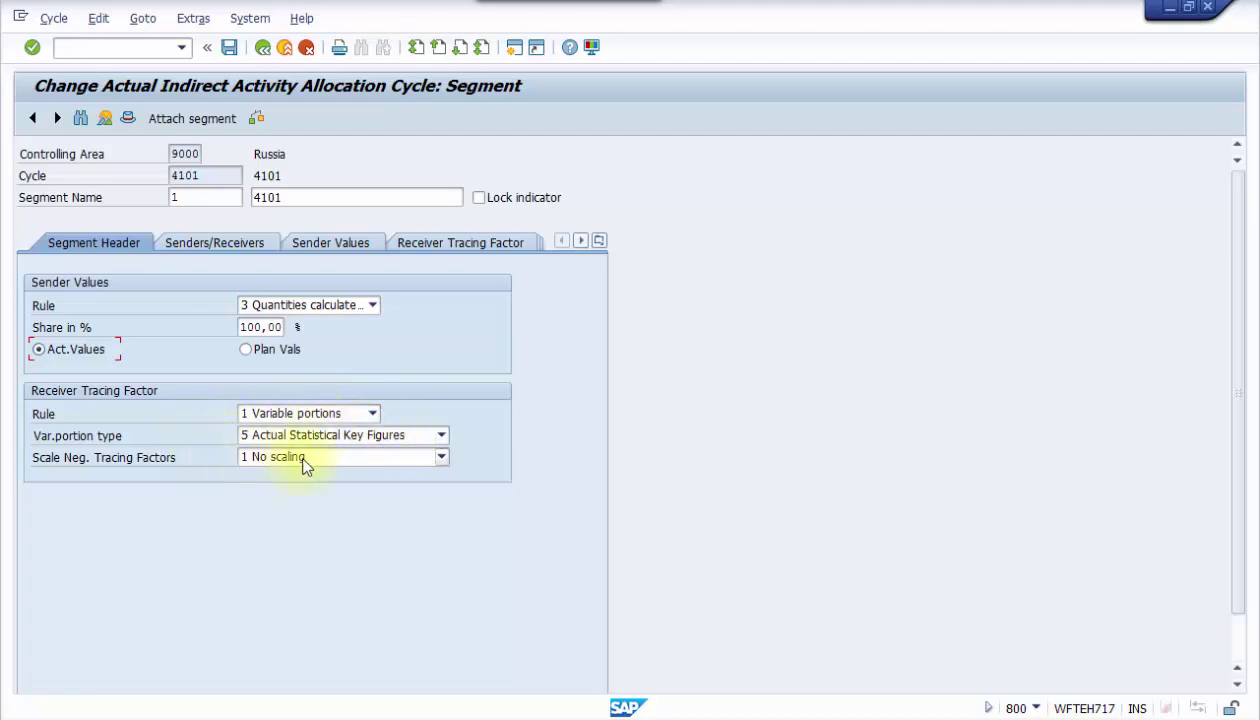
click(216, 246)
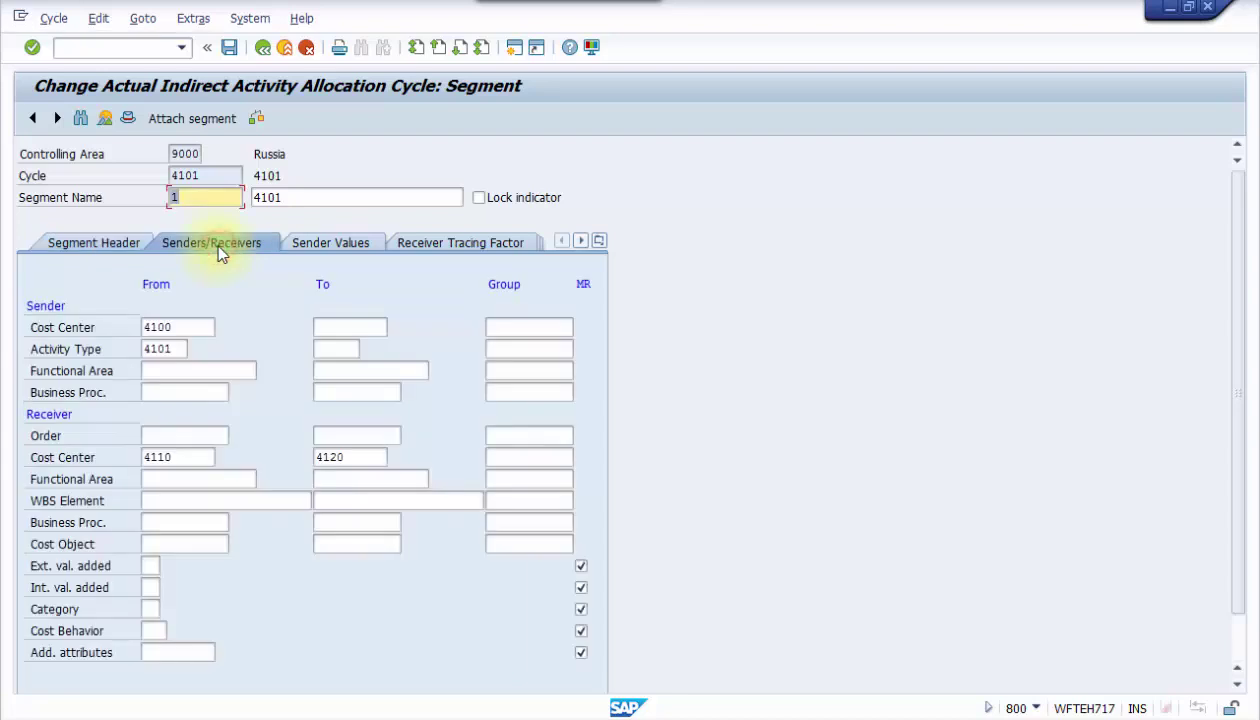
double_click(185, 326)
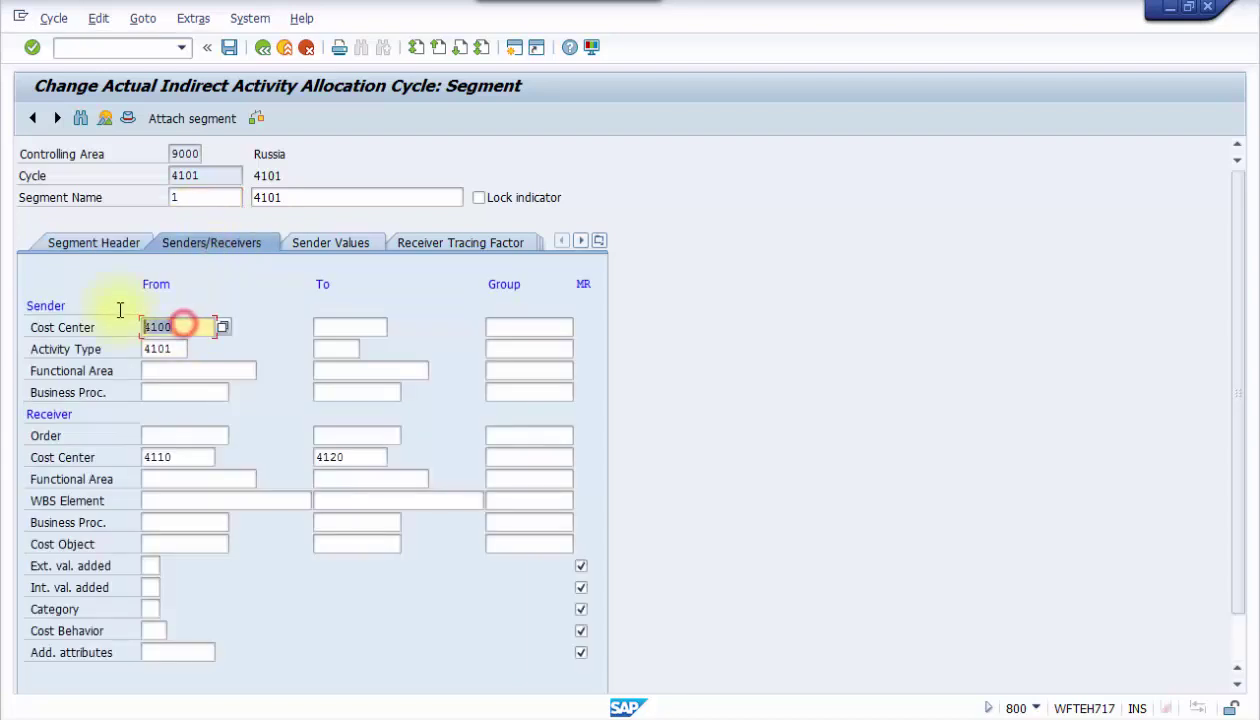
double_click(158, 348)
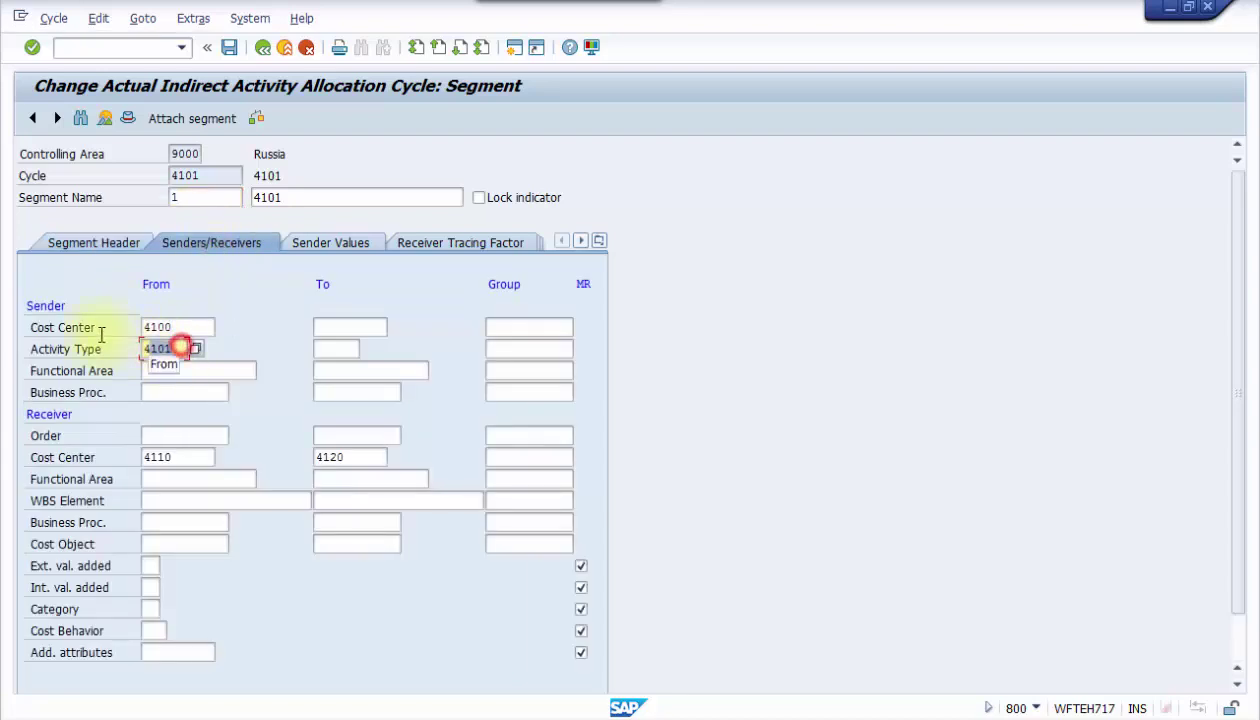
double_click(183, 460)
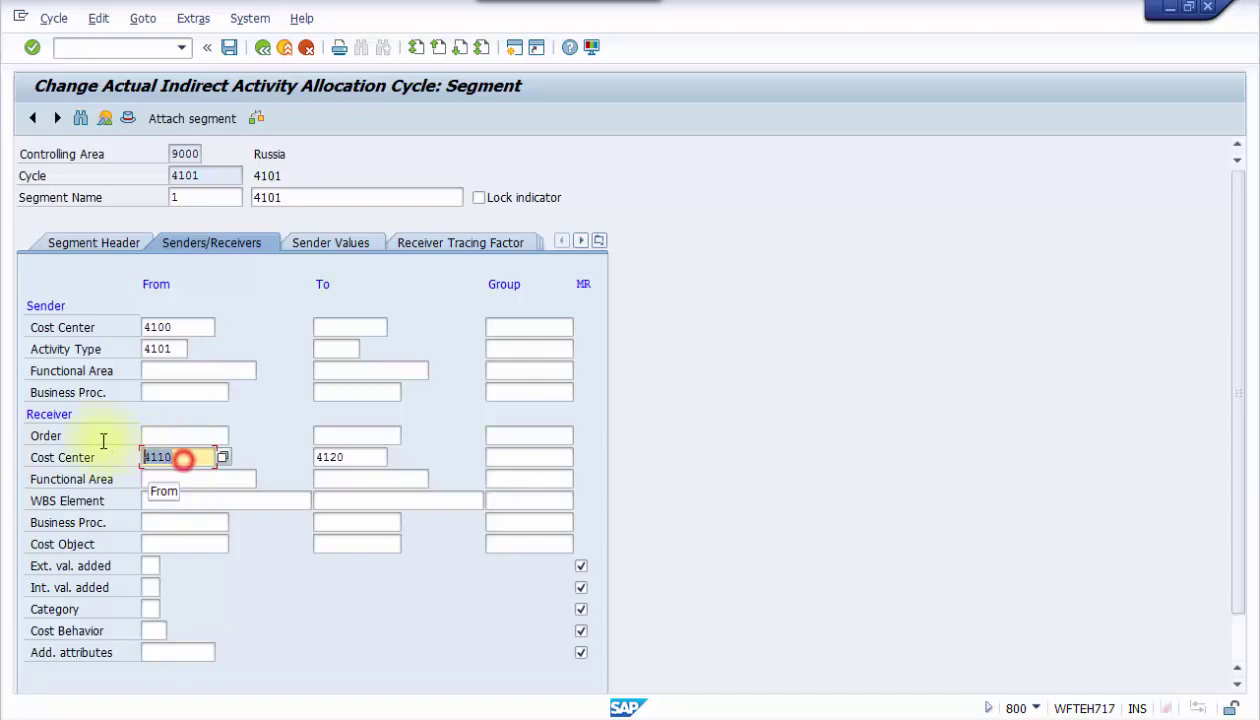
double_click(358, 456)
Step: Review the segment's sender values, the statistical key figure used as receiver tracing factor, and the receiver weighting factors
click(332, 243)
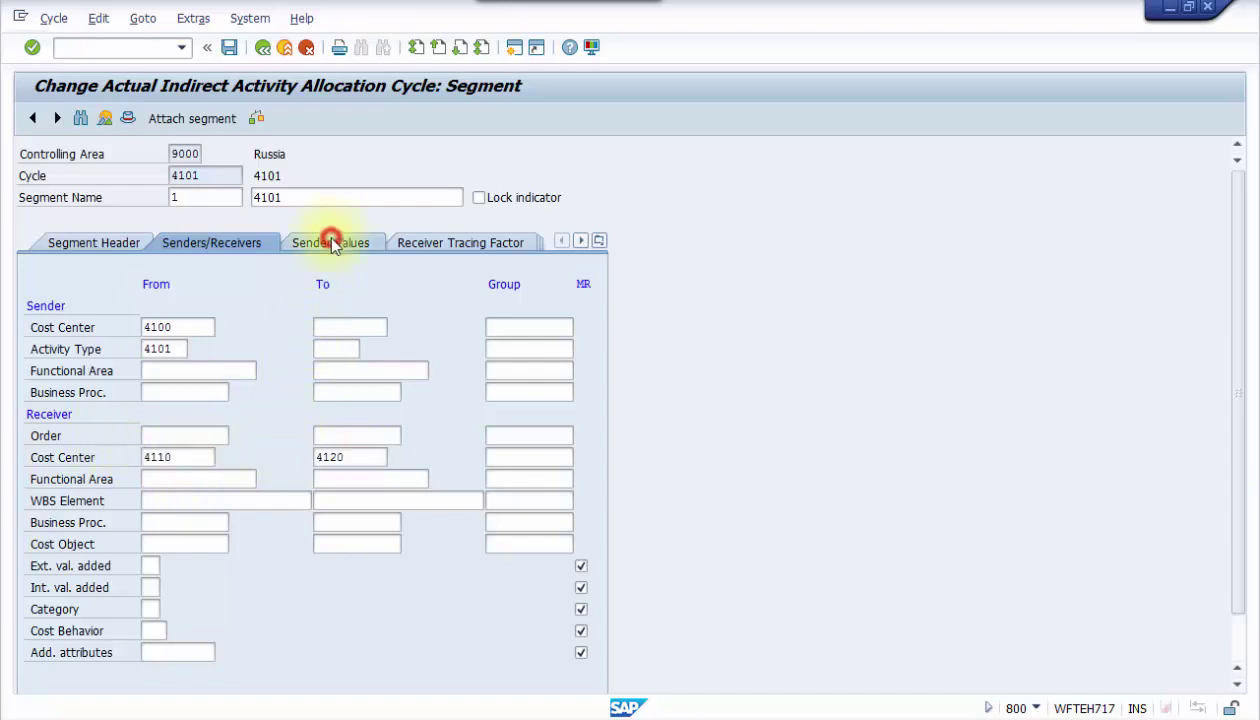
click(419, 245)
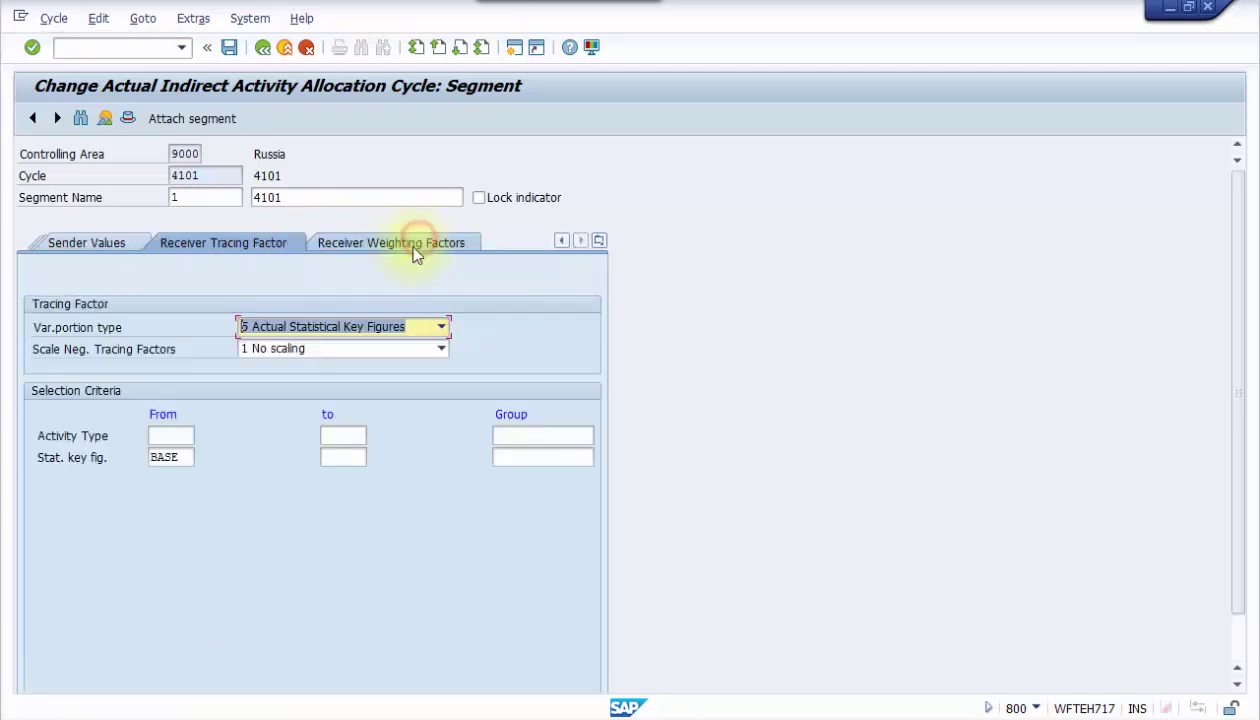
double_click(188, 456)
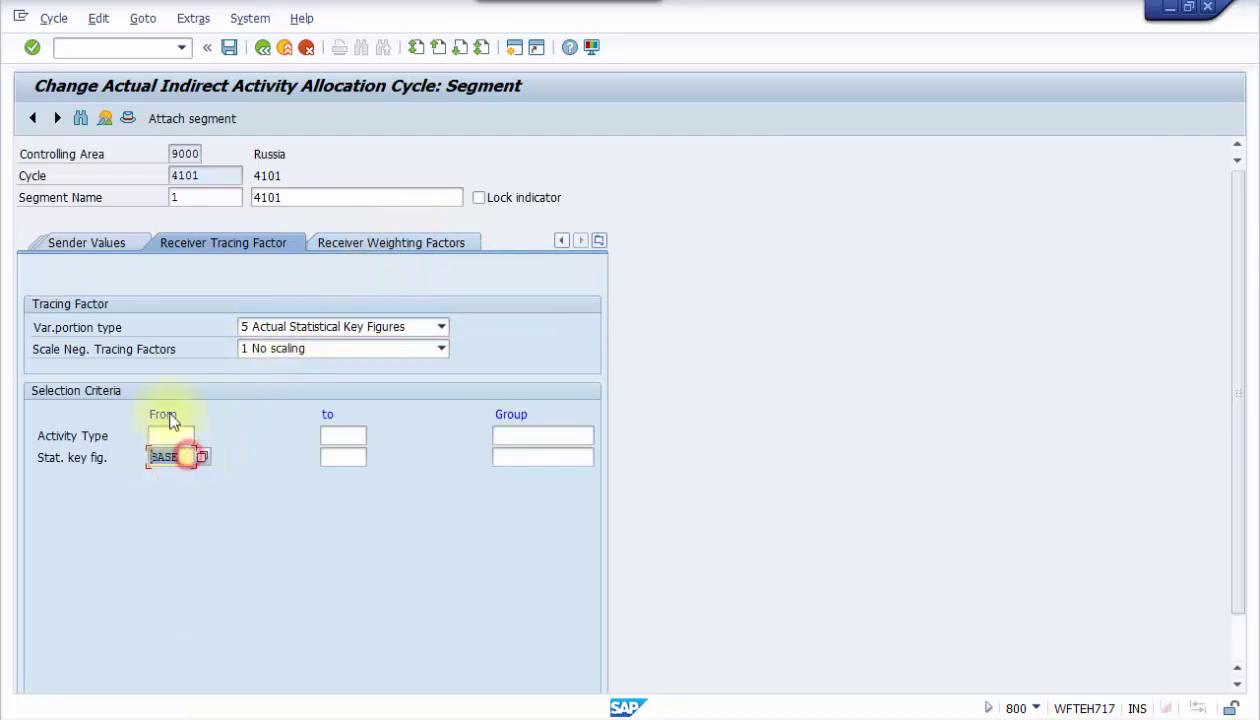
click(393, 245)
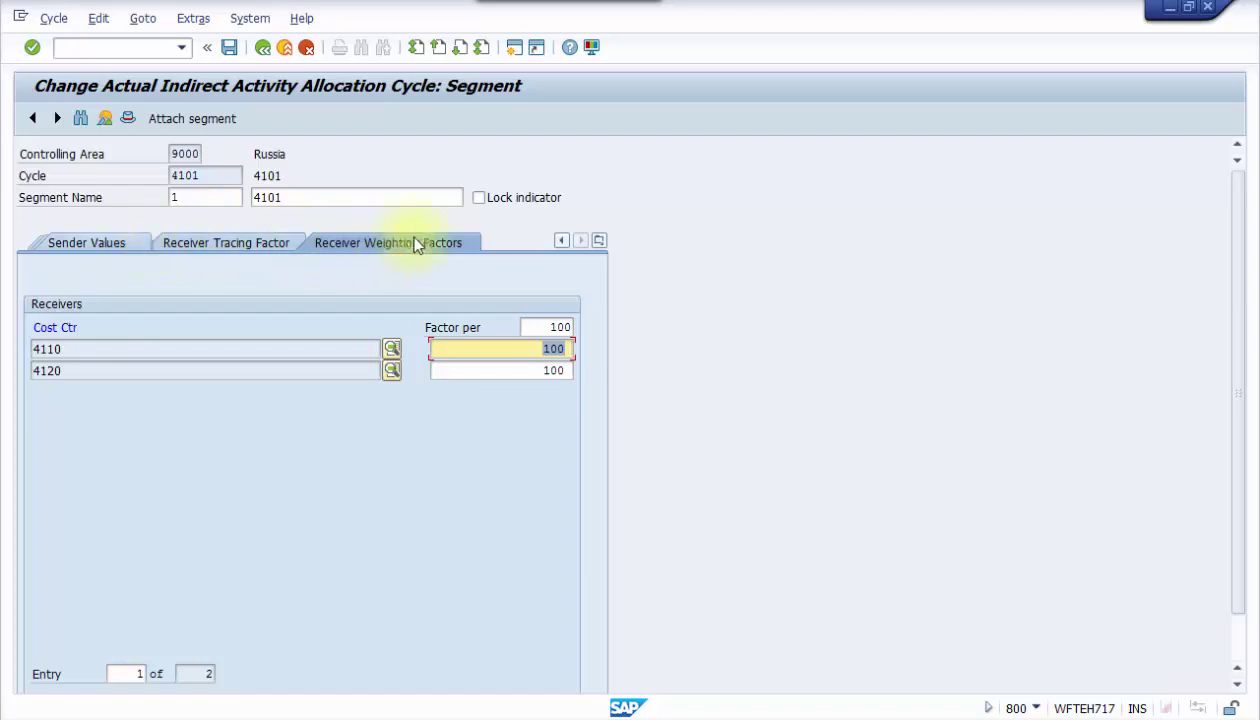
Step: Return to the segment header, run the formal check of cycle 4101, and read the details of its message
click(608, 246)
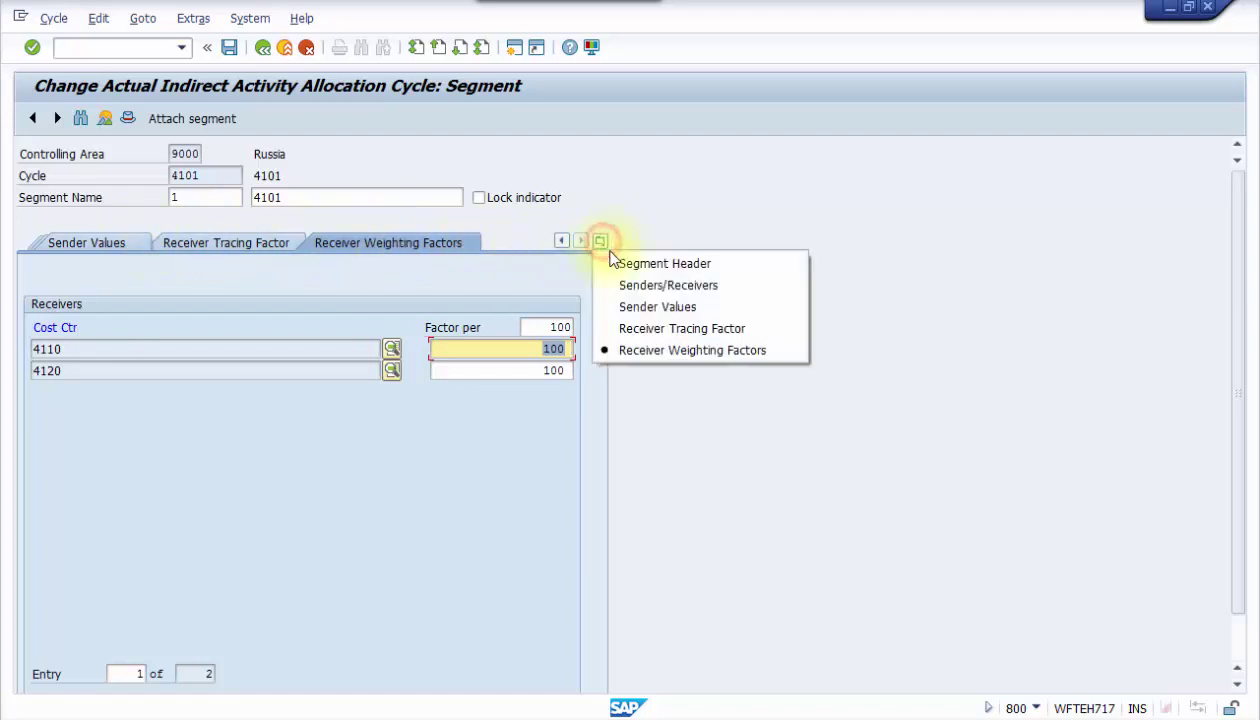
click(614, 261)
click(257, 118)
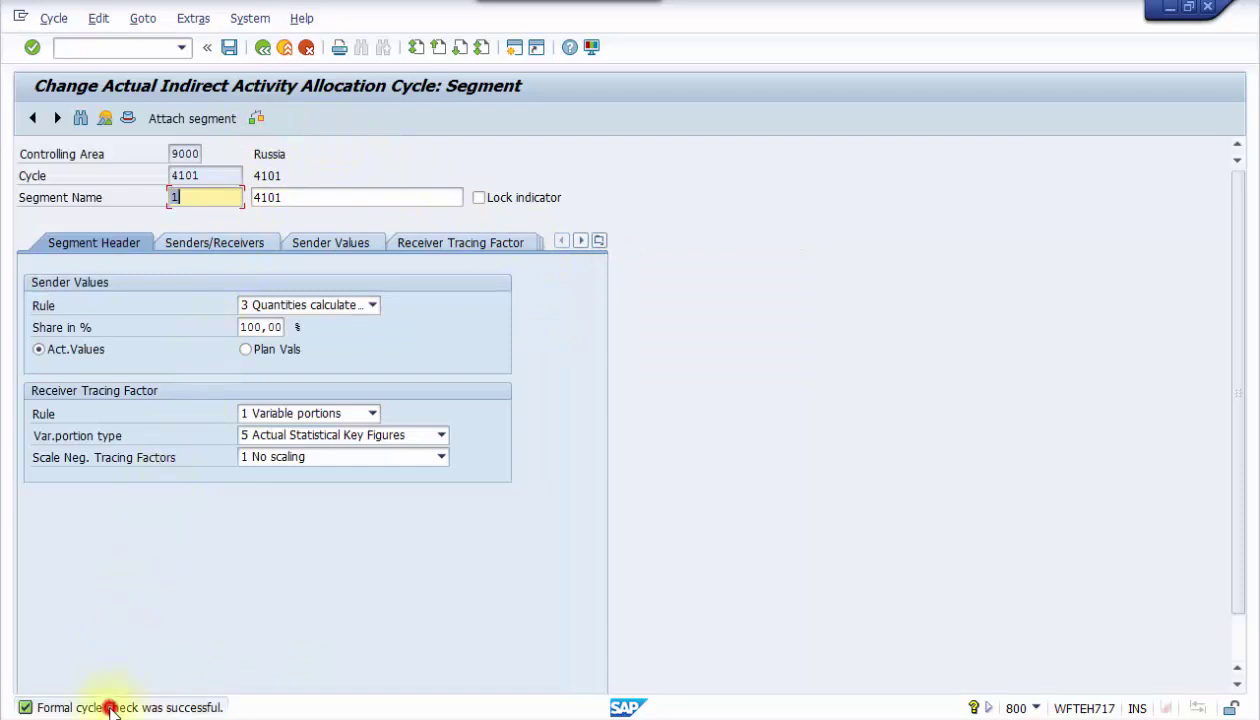
click(112, 707)
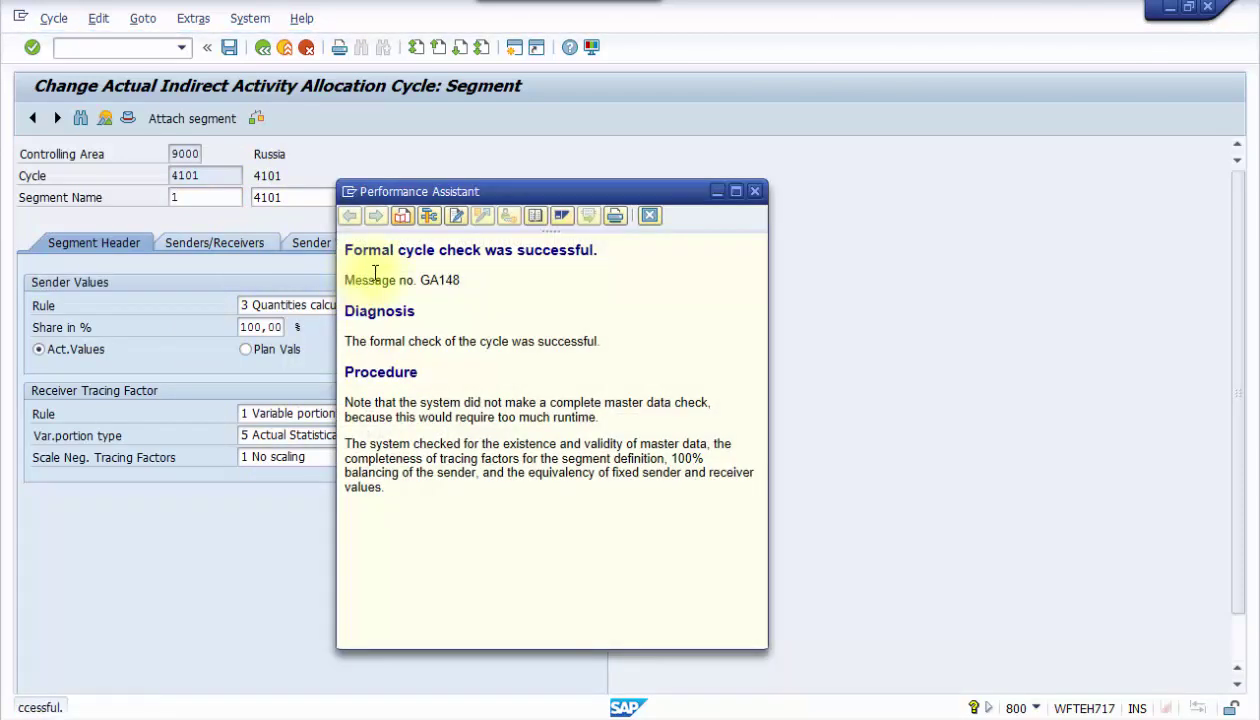
drag(344, 248, 653, 214)
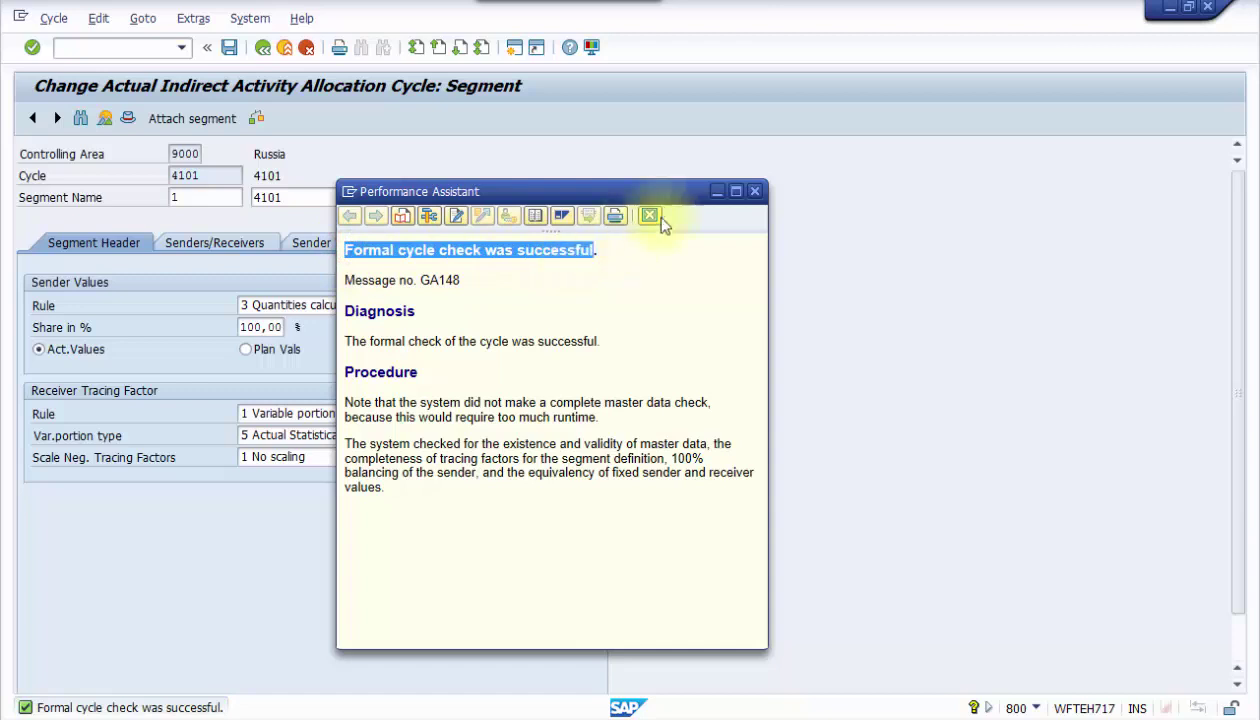
click(757, 192)
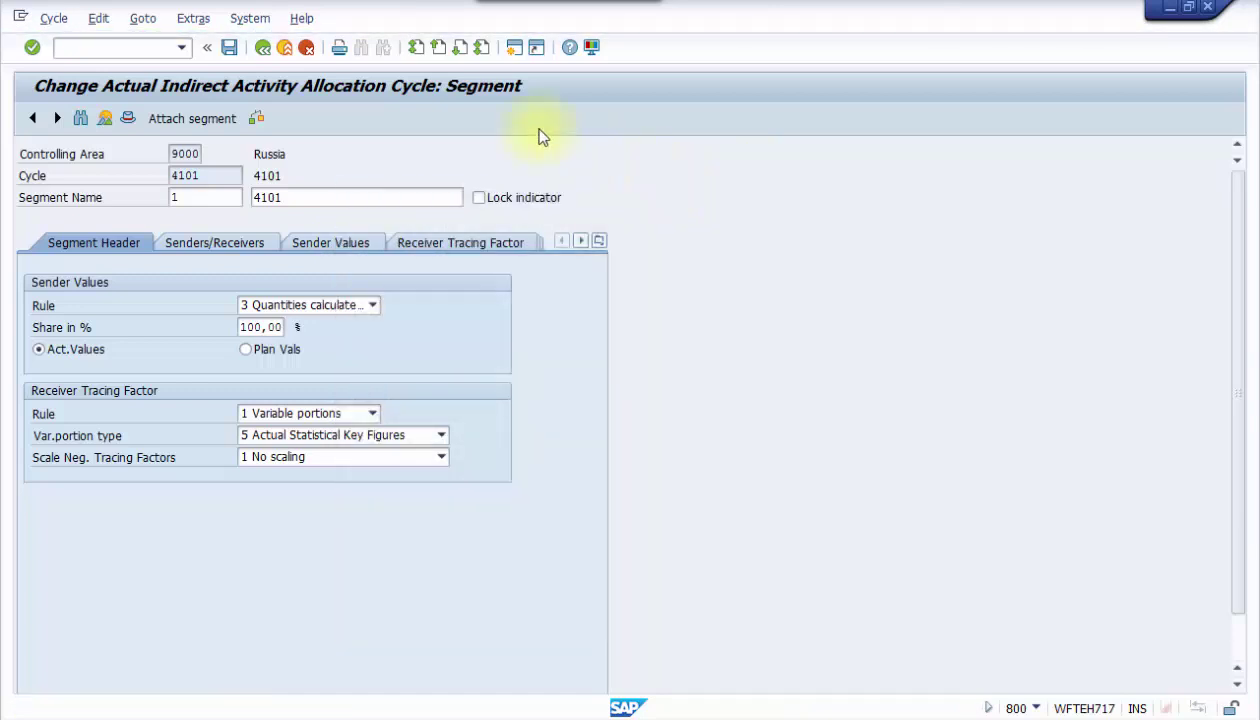
Step: Leave the segment and header data of cycle 4101 and return to the allocation's initial screen
click(258, 50)
click(295, 327)
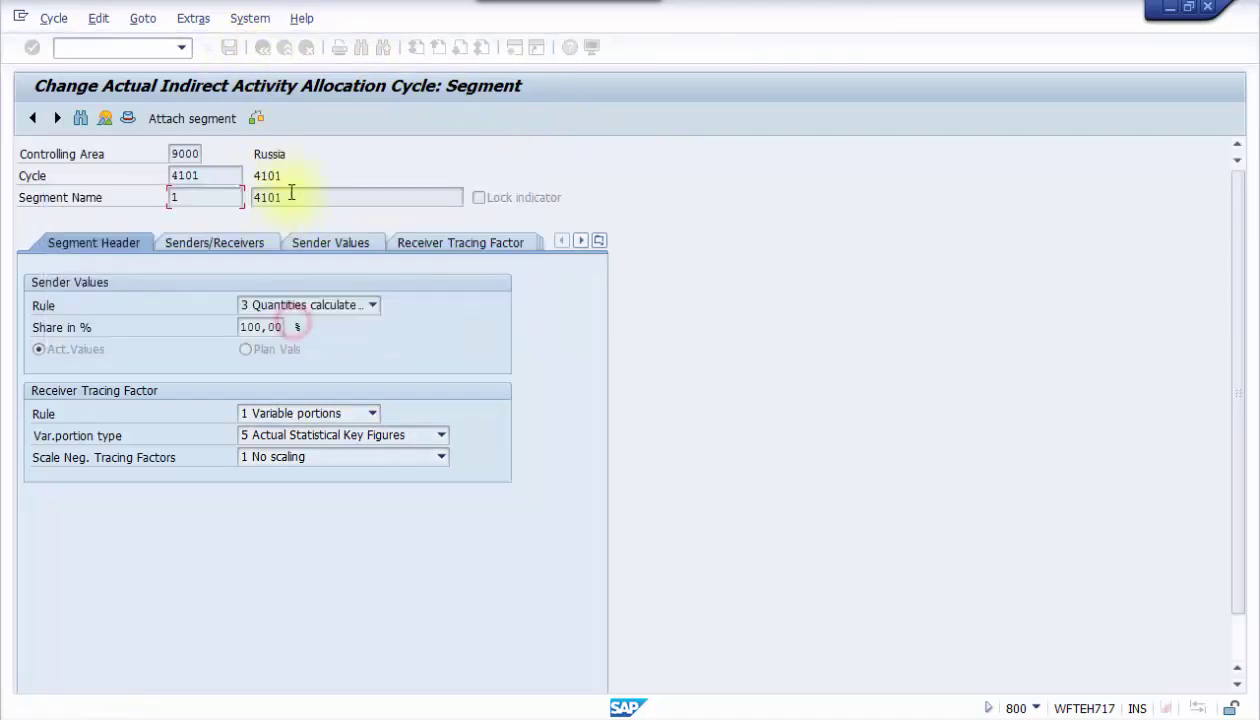
click(262, 50)
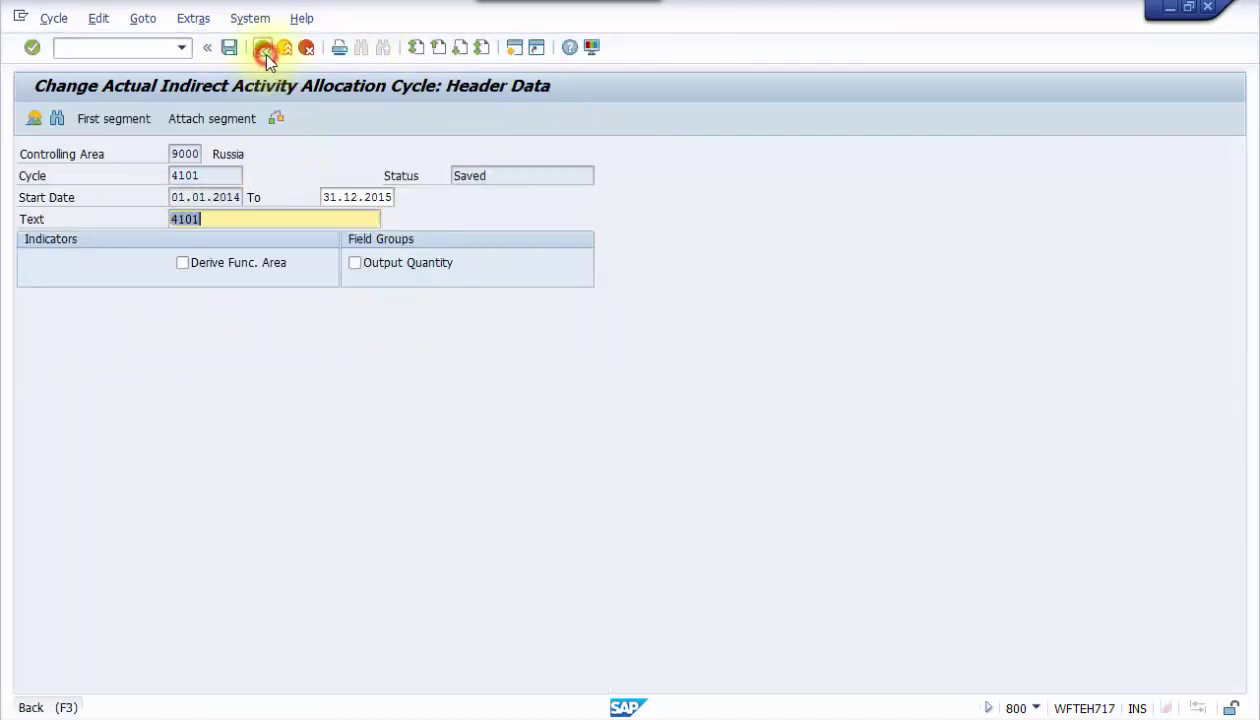
click(262, 50)
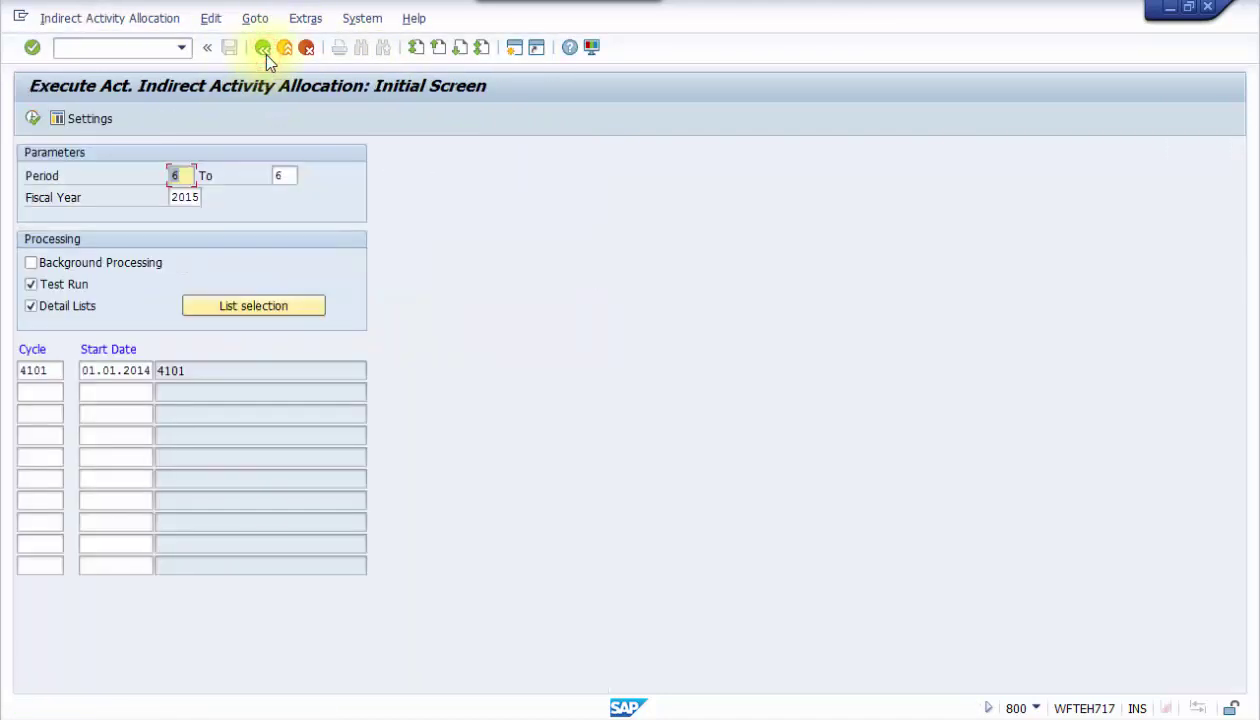
Step: Execute the test run of cycle 4101 for period 6 and examine the activity quantities in its receiver list
click(33, 120)
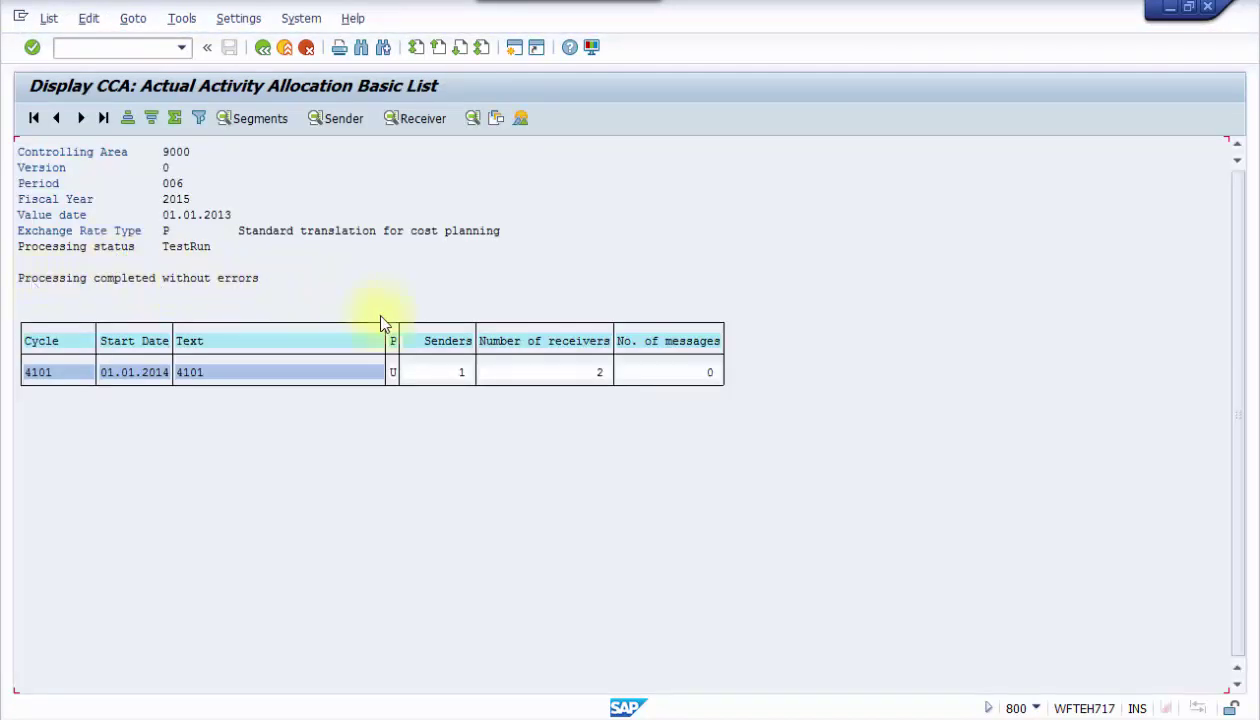
click(515, 369)
click(438, 120)
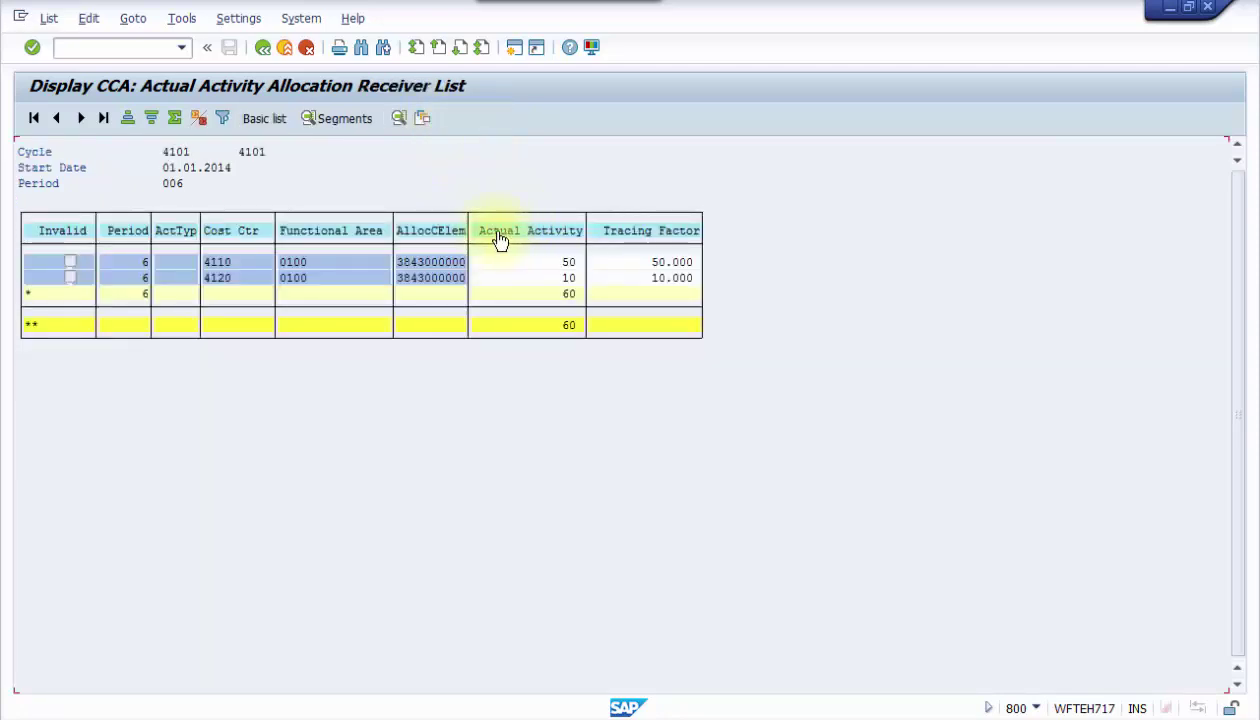
click(568, 278)
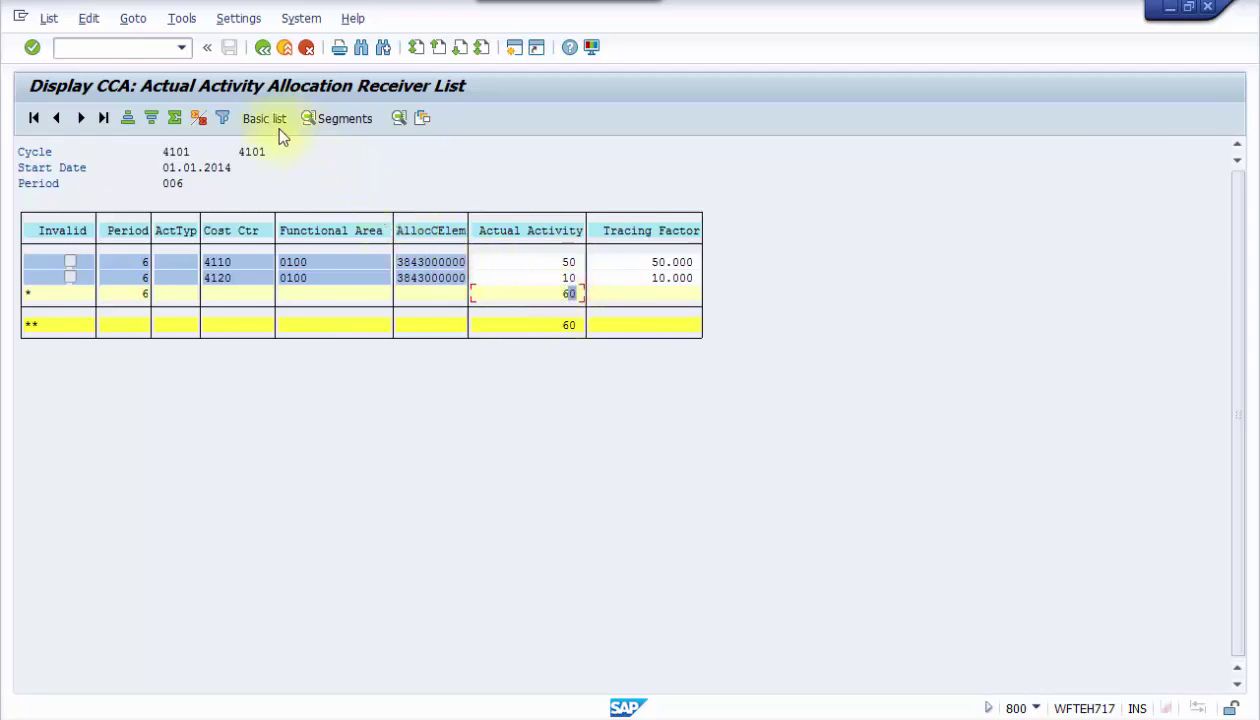
click(264, 48)
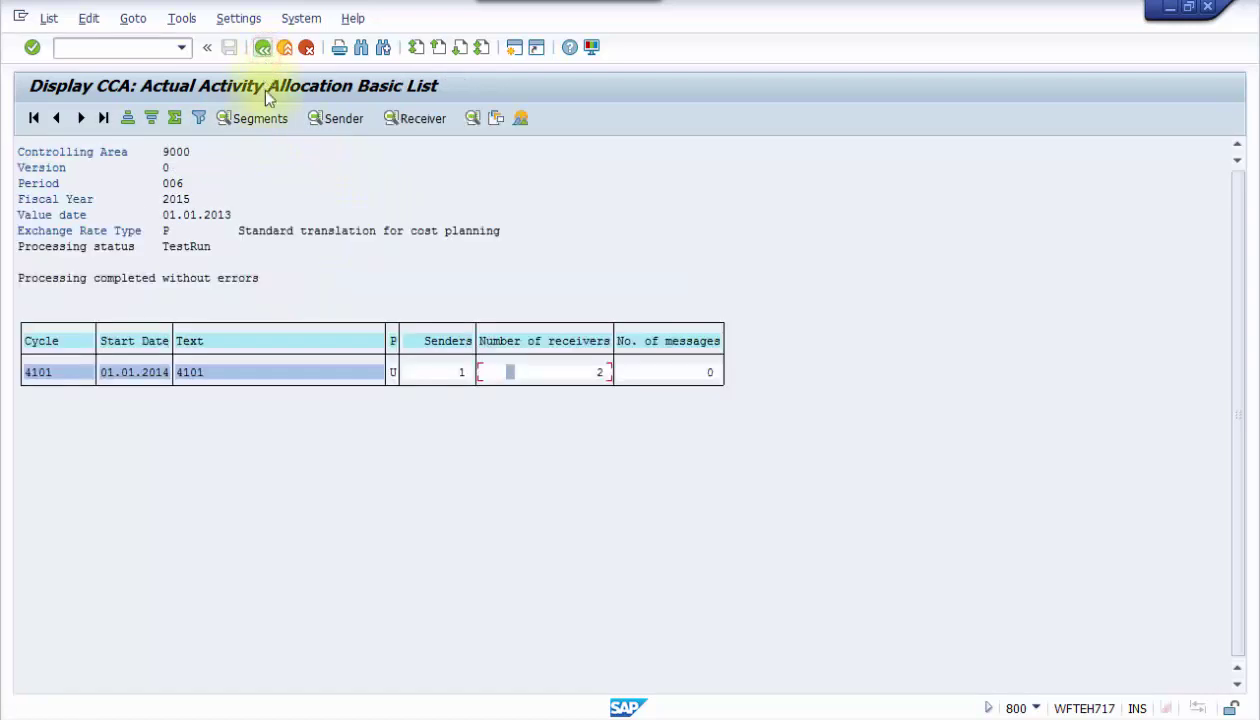
Step: Examine the sender cost center and activity quantity in the test run's sender list, then exit the results
click(455, 372)
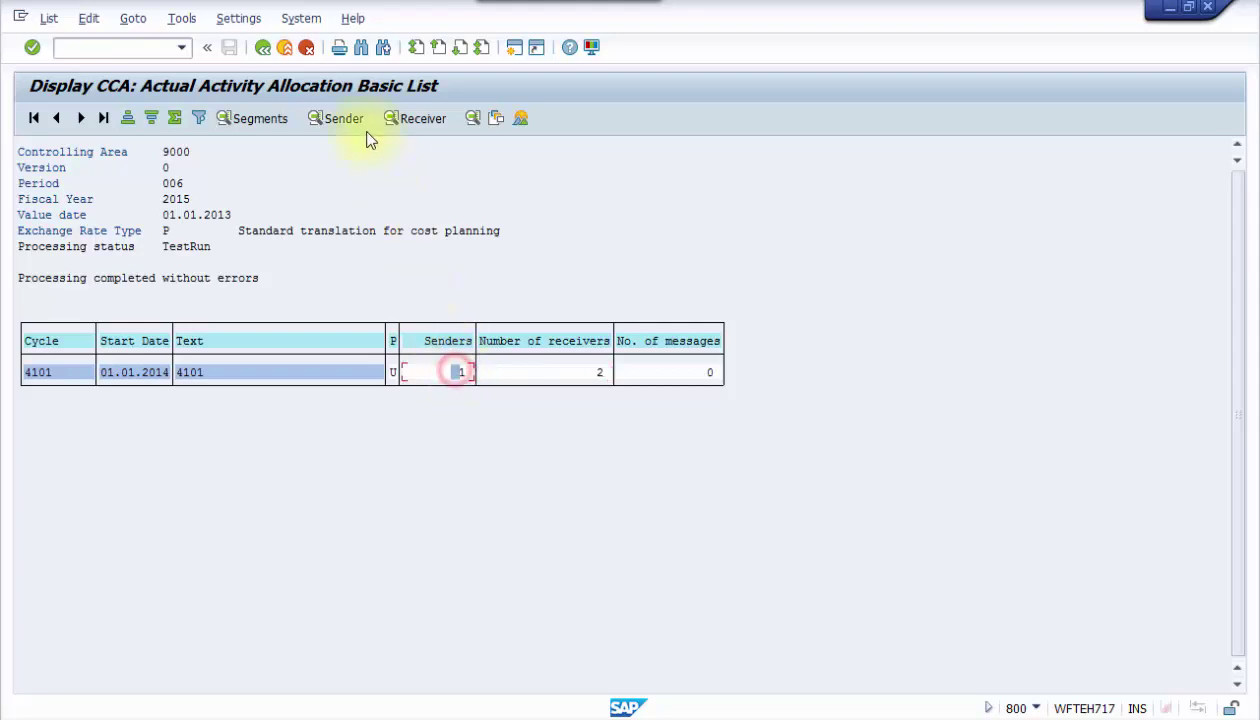
click(352, 121)
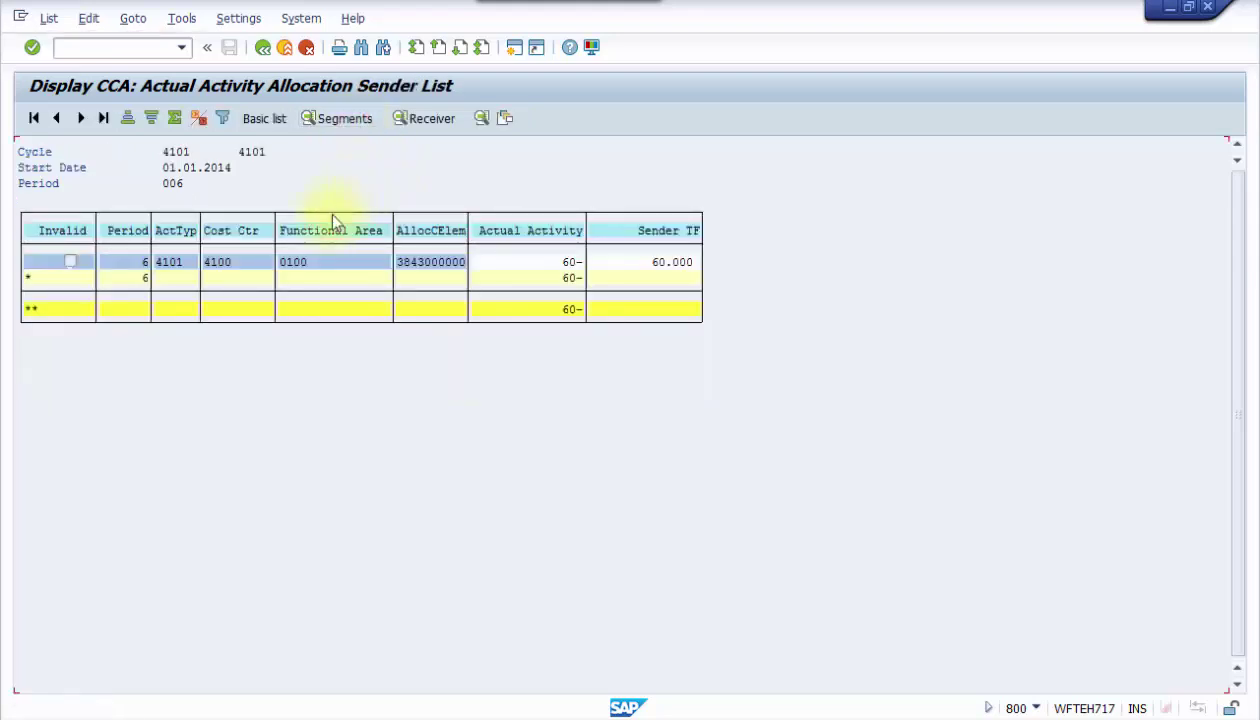
click(221, 268)
click(563, 264)
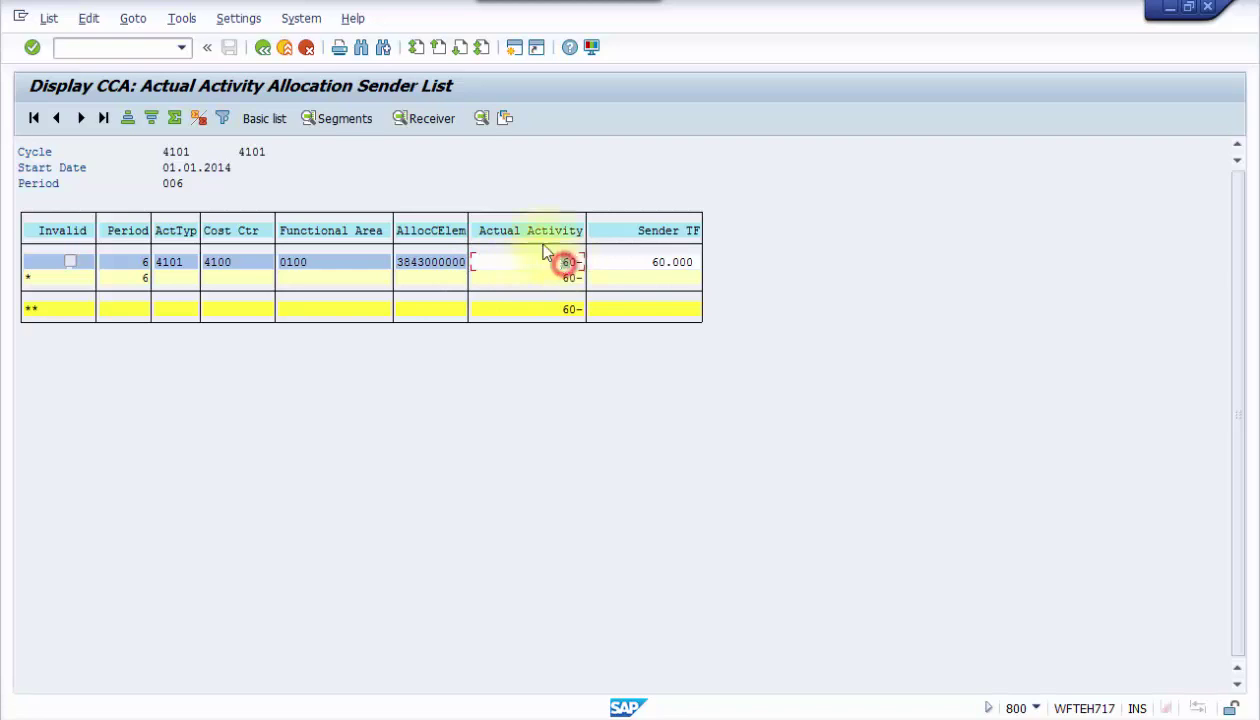
click(262, 50)
click(262, 50)
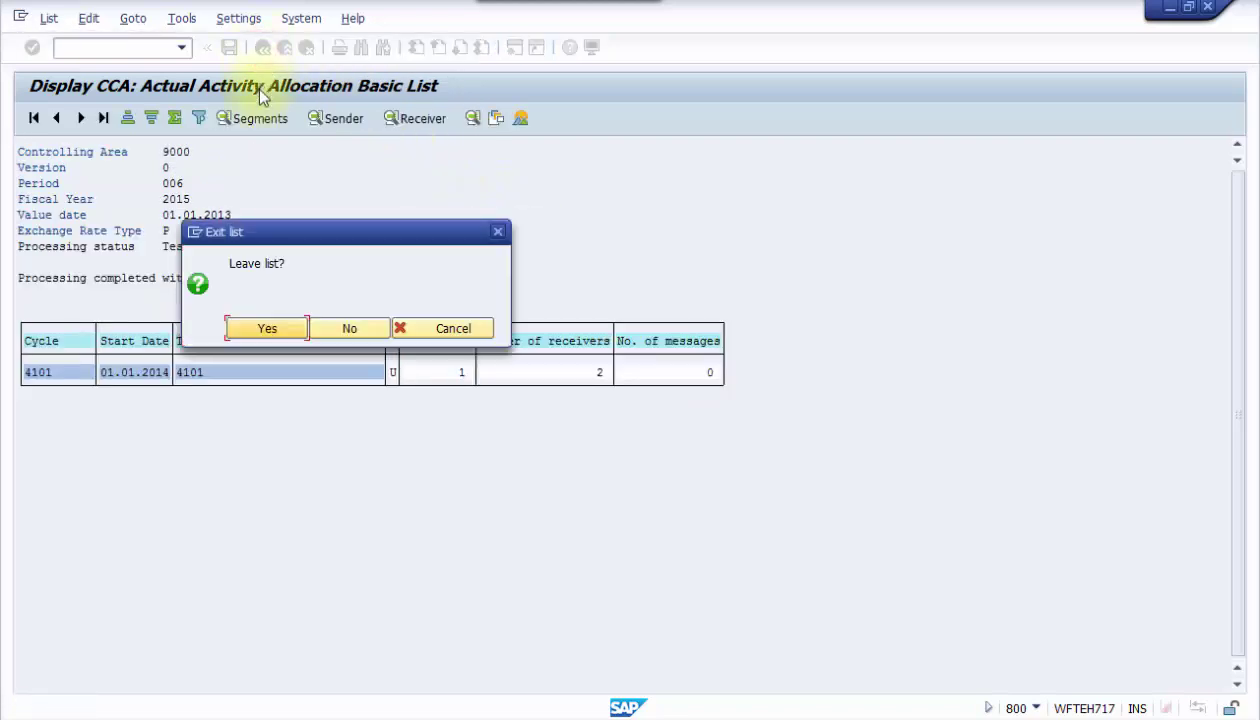
click(267, 331)
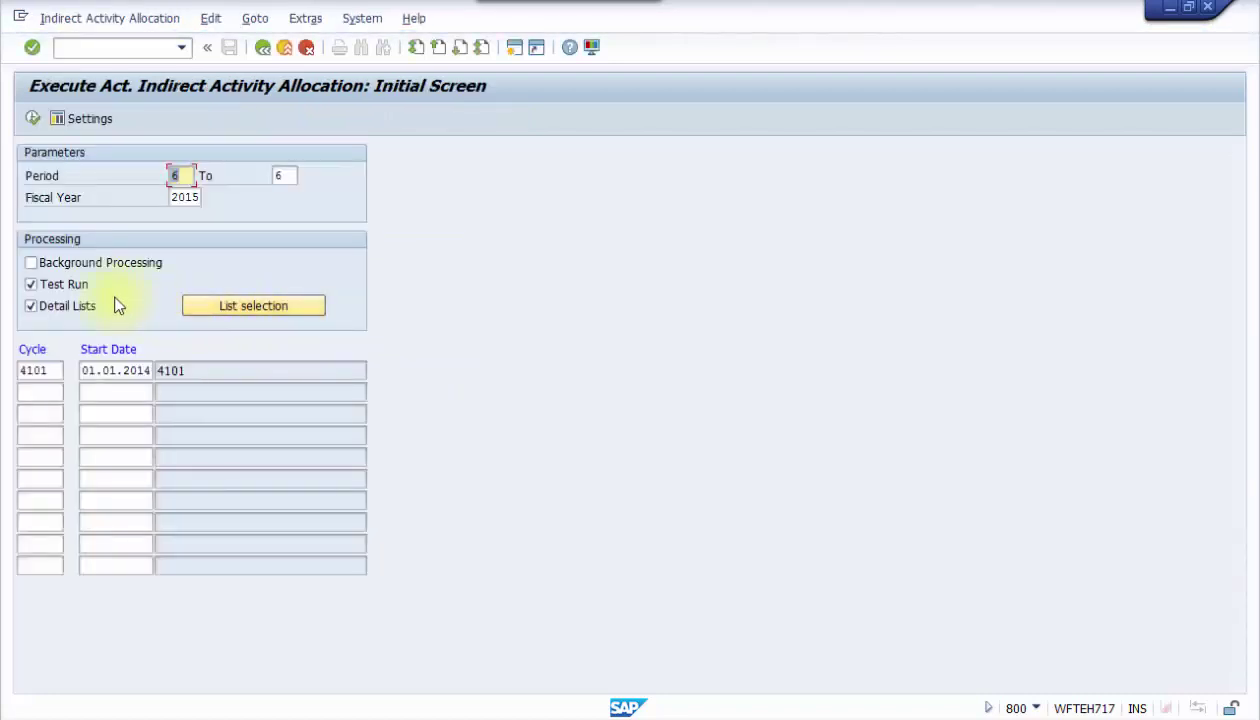
Step: Turn off Test Run, execute cycle 4101 for period 6 with processing continued without account offsetting, and exit the results list
click(72, 284)
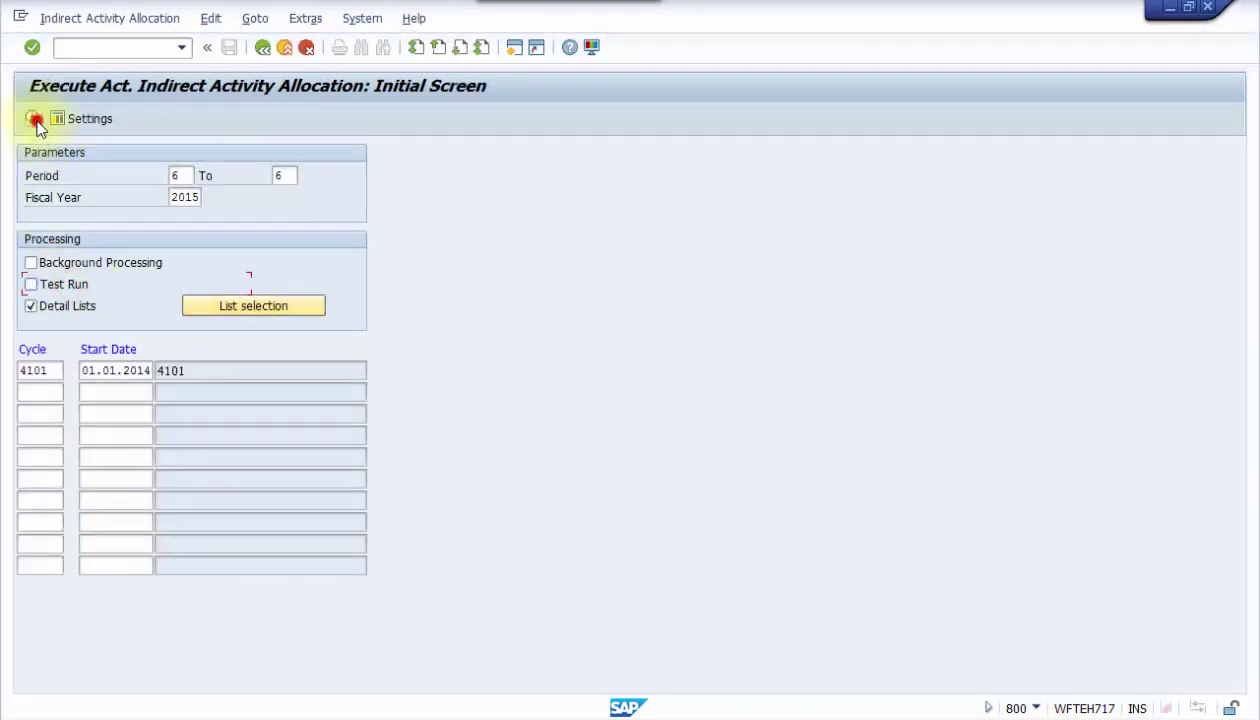
click(33, 119)
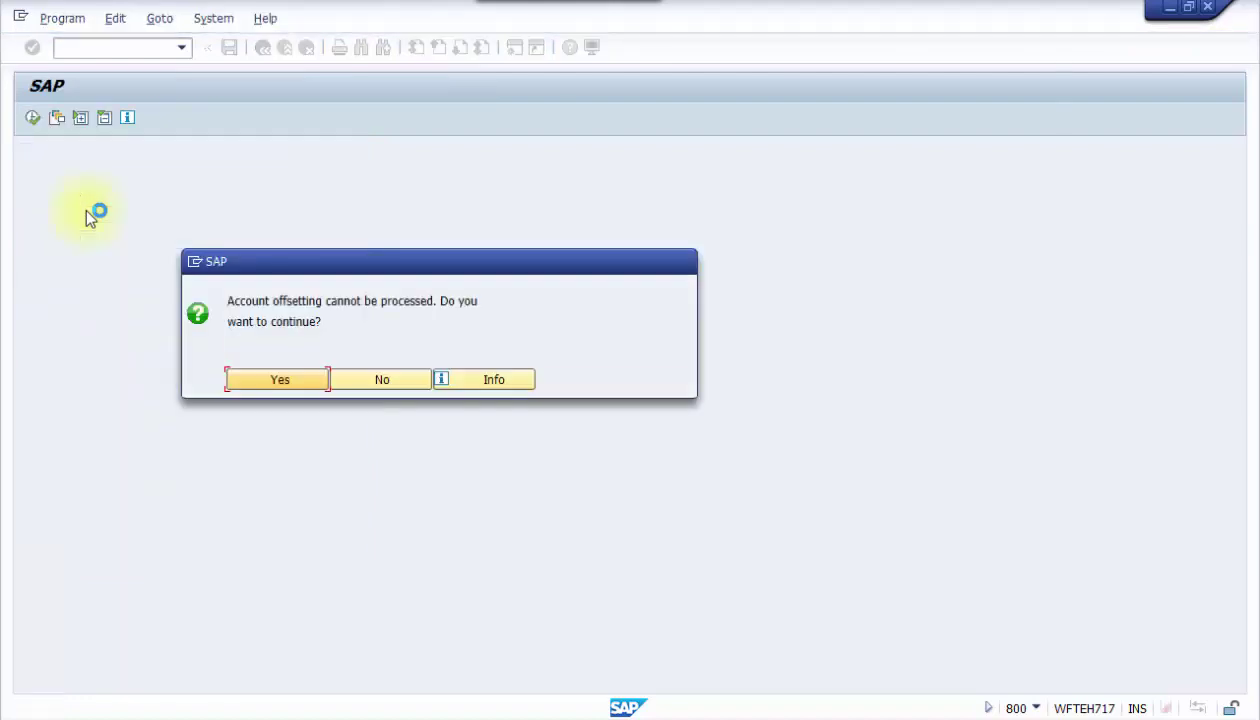
click(262, 377)
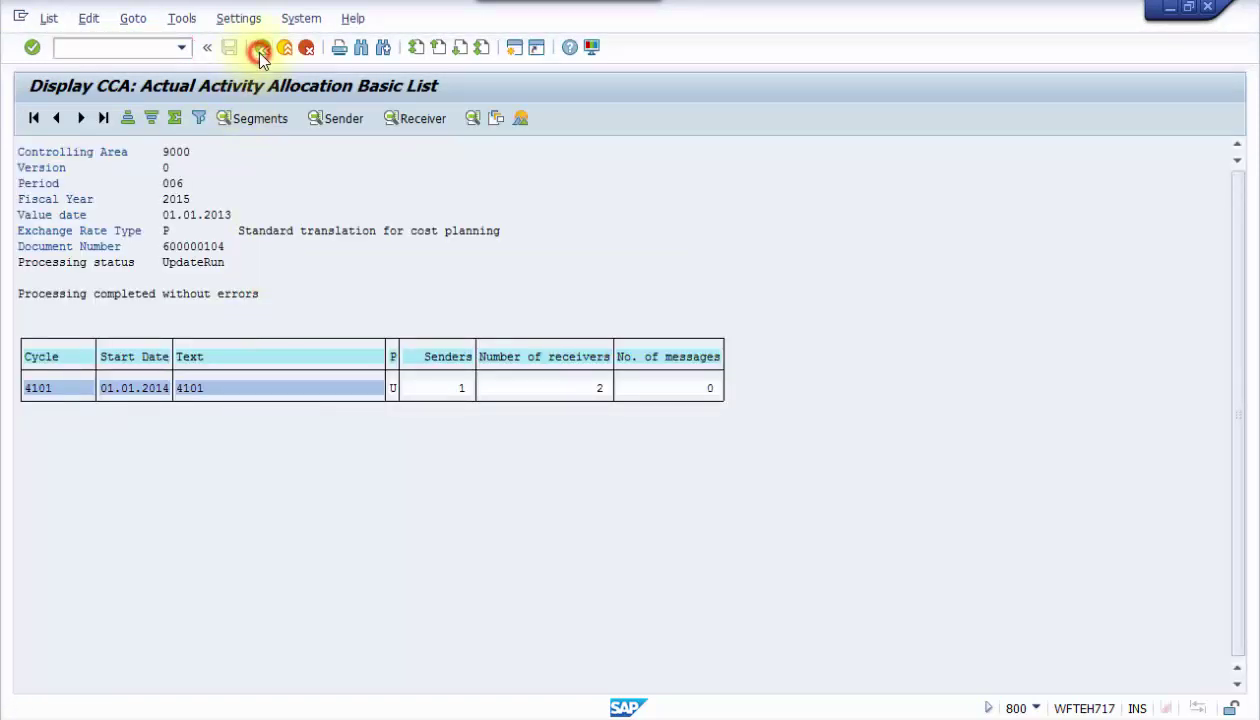
click(260, 51)
click(266, 330)
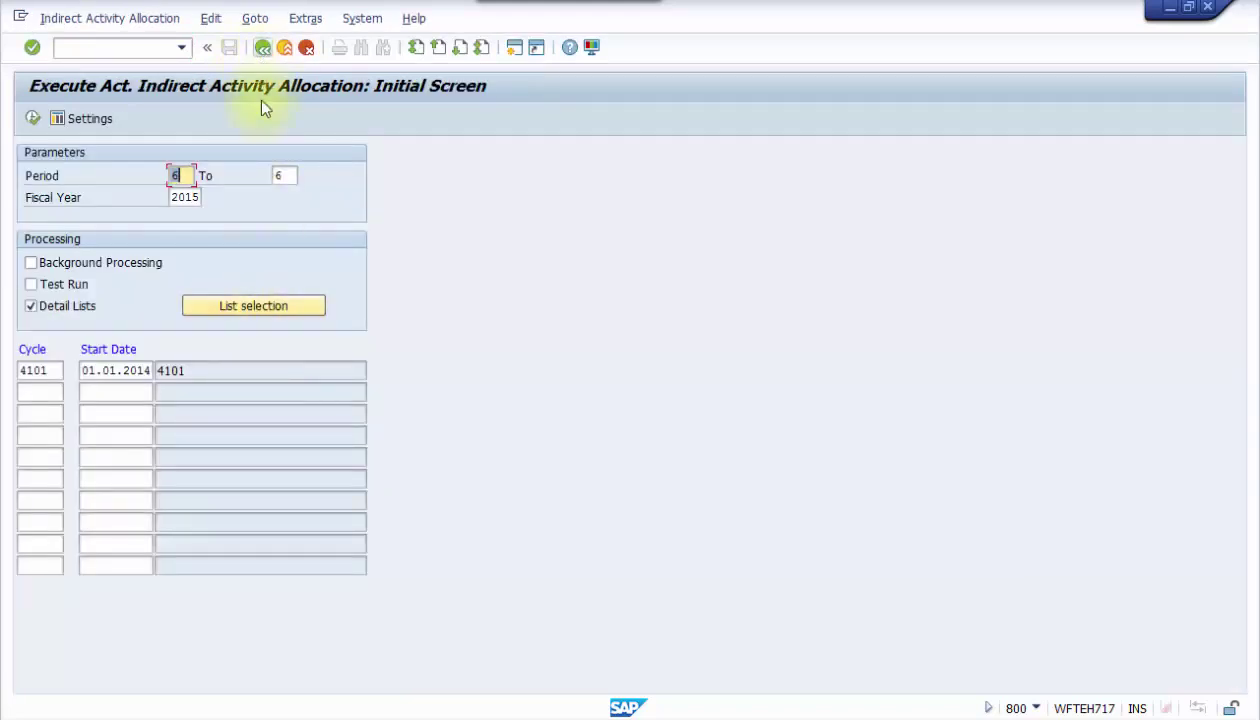
Step: Switch to the cost center actual/plan/variance report, rerun it for period 6 of 2015, and display cost center 4100 Technical Service I
mouse_move(422, 714)
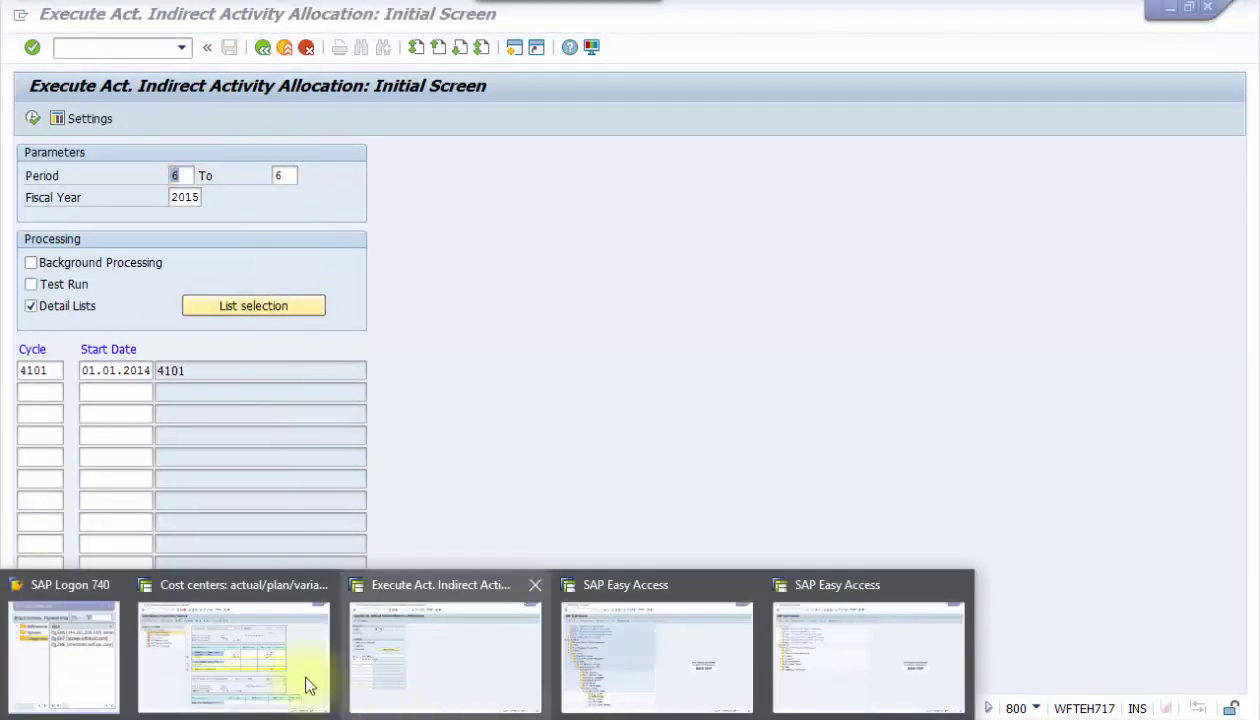
click(309, 680)
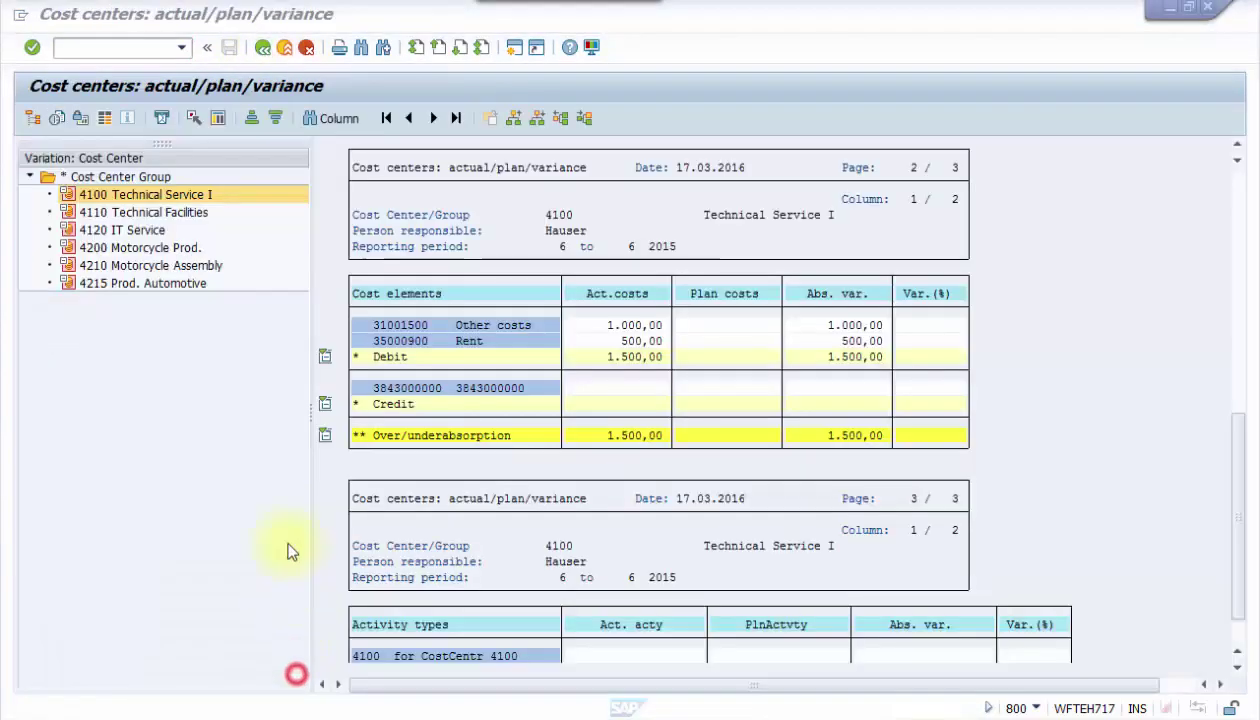
click(260, 49)
click(155, 250)
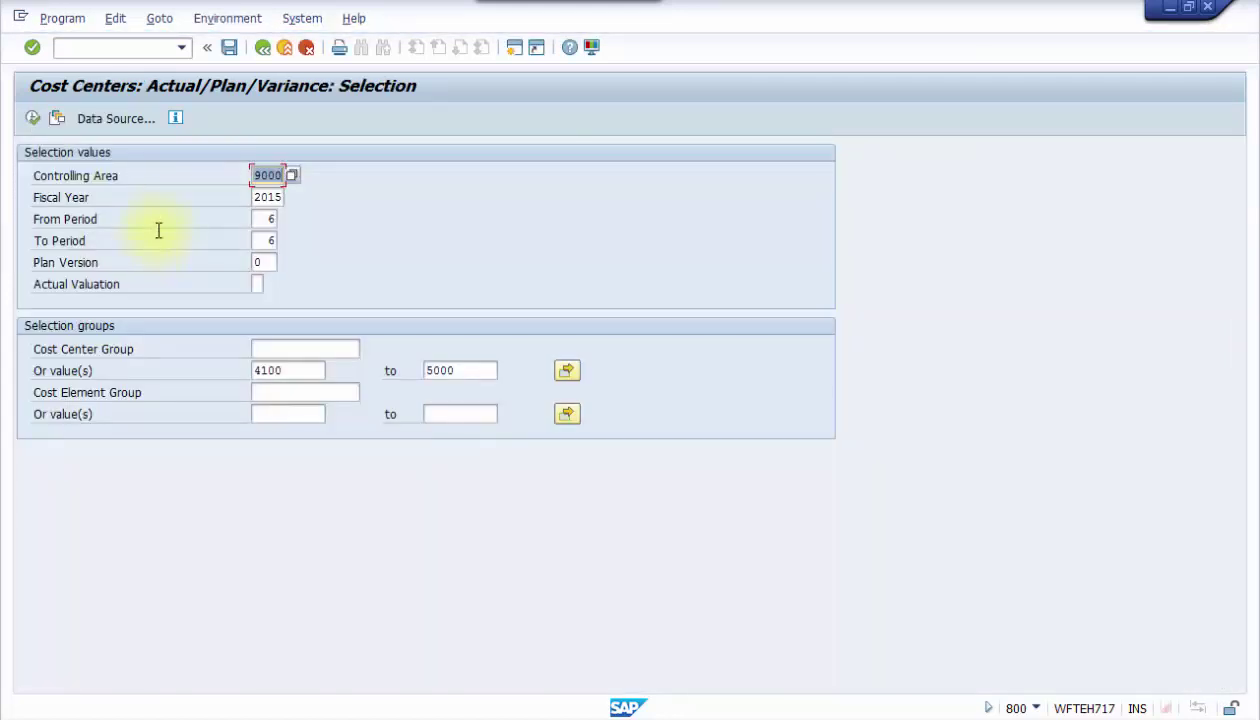
click(32, 118)
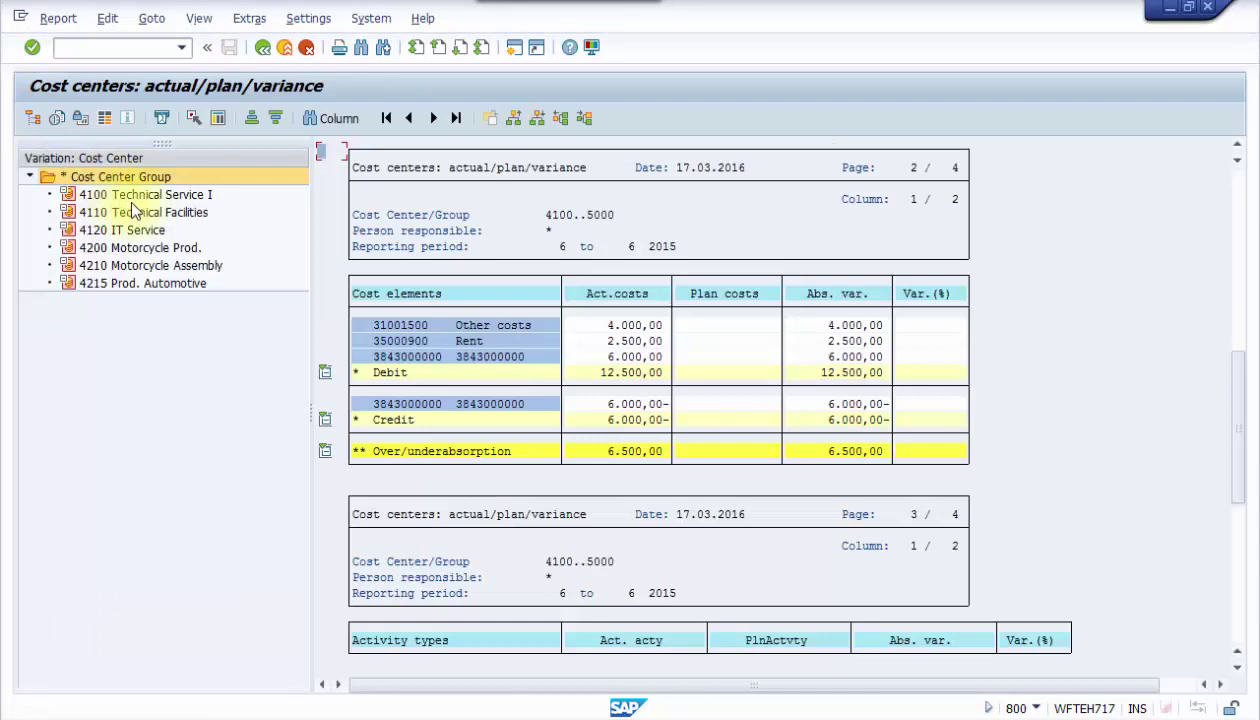
click(133, 195)
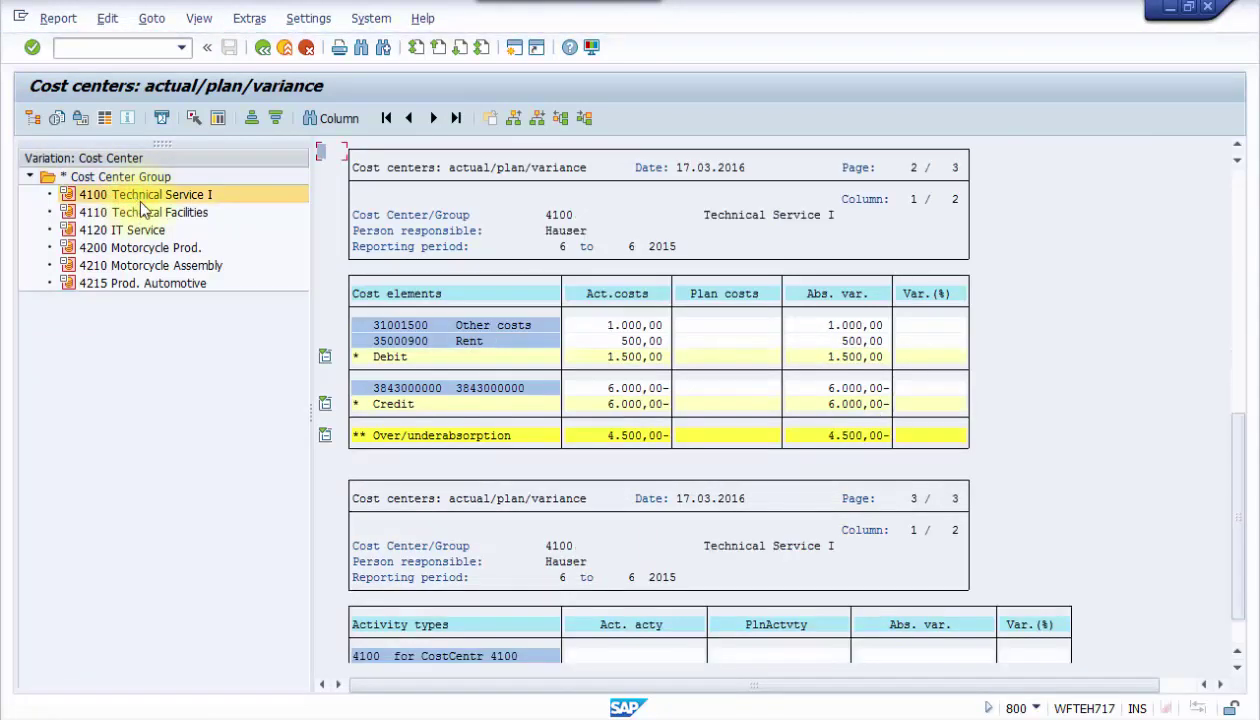
Step: Examine cost center 4100's actual activity for type 4101, its credit and over/underabsorption costs, and its actual quantities
click(1237, 669)
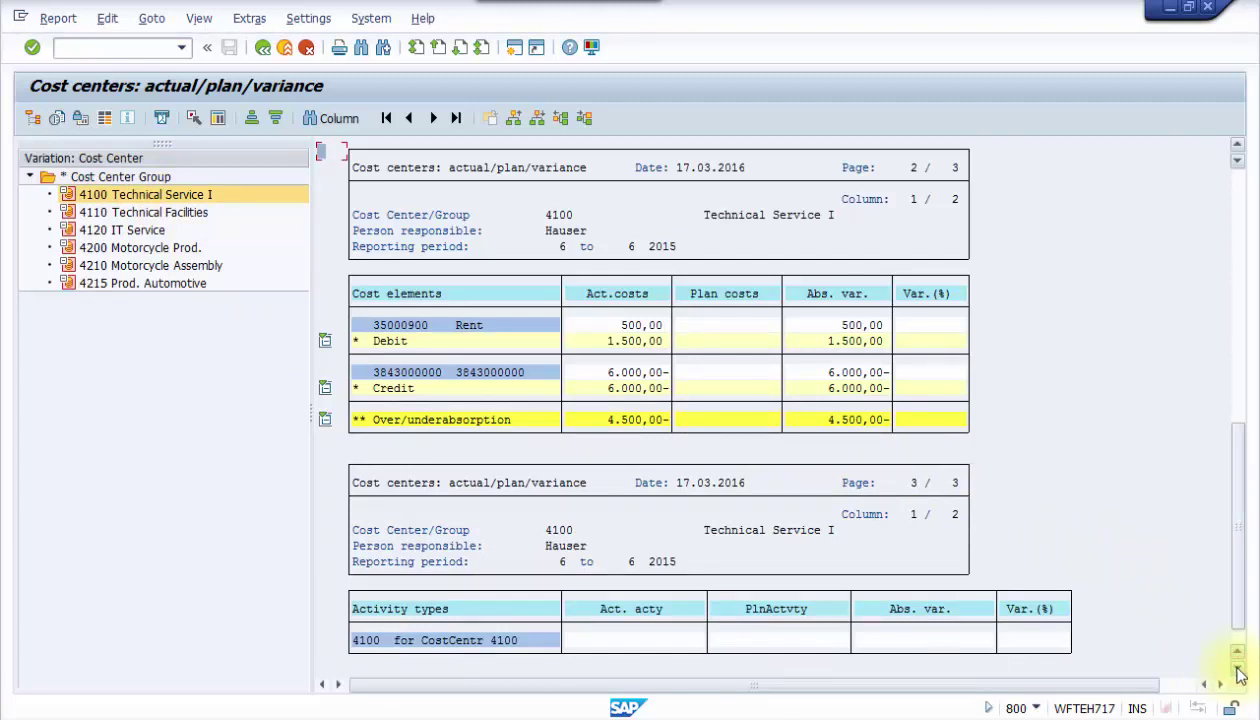
click(1237, 669)
click(1237, 669)
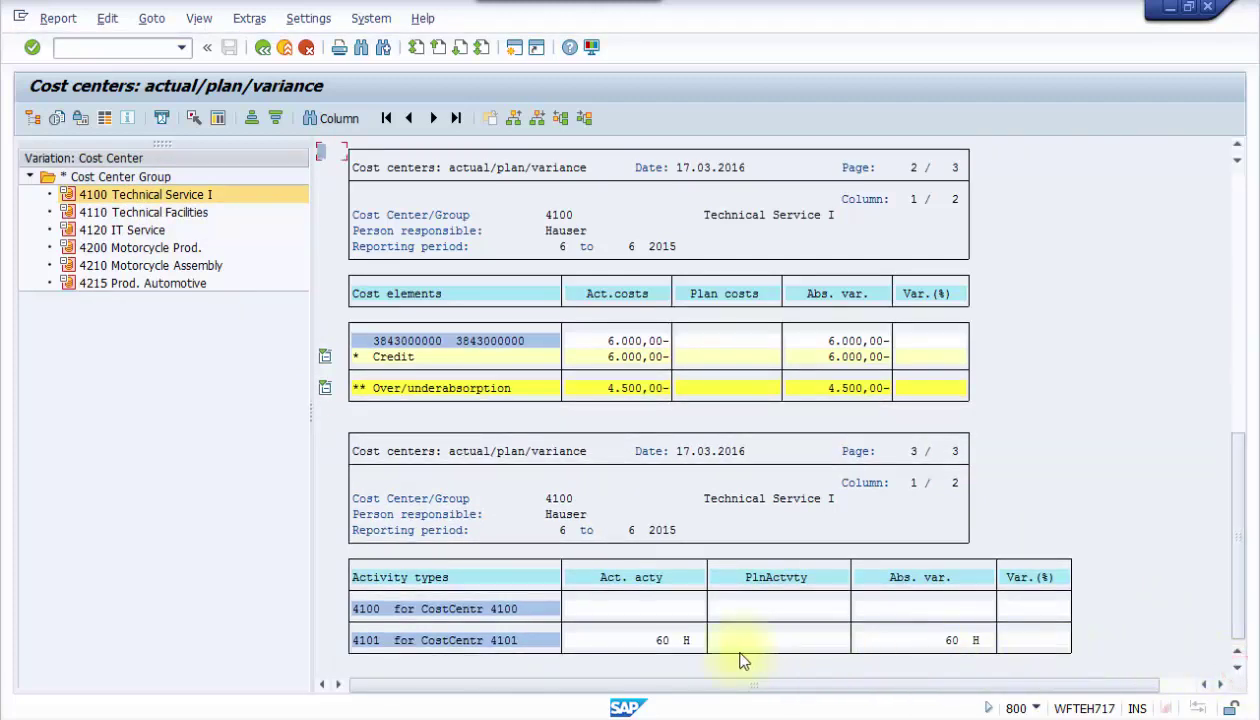
click(664, 642)
click(1238, 147)
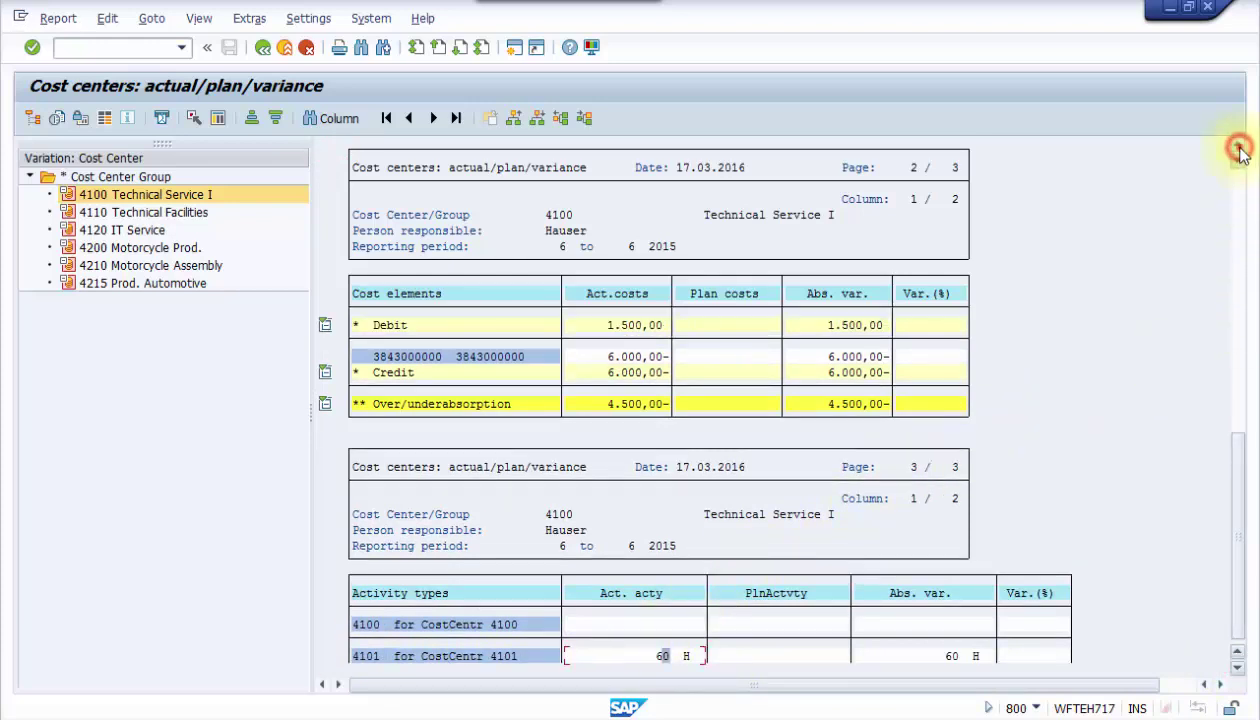
click(1238, 147)
click(1238, 147)
click(1238, 147)
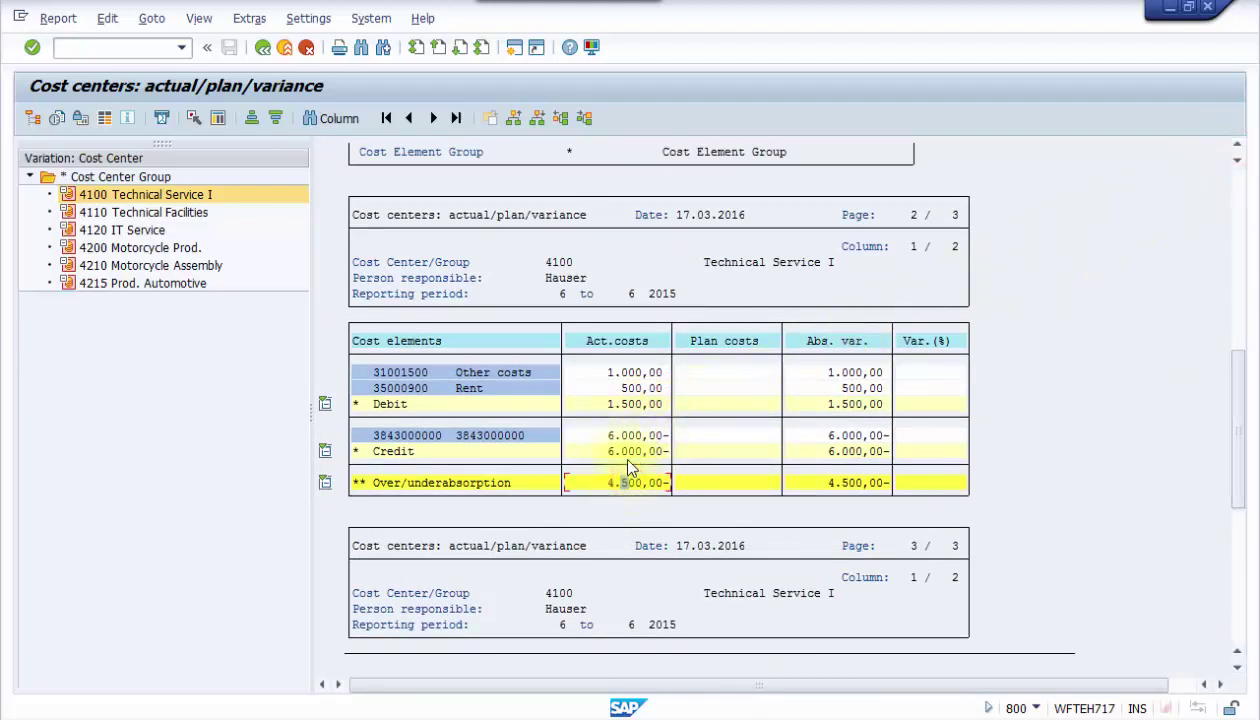
click(431, 120)
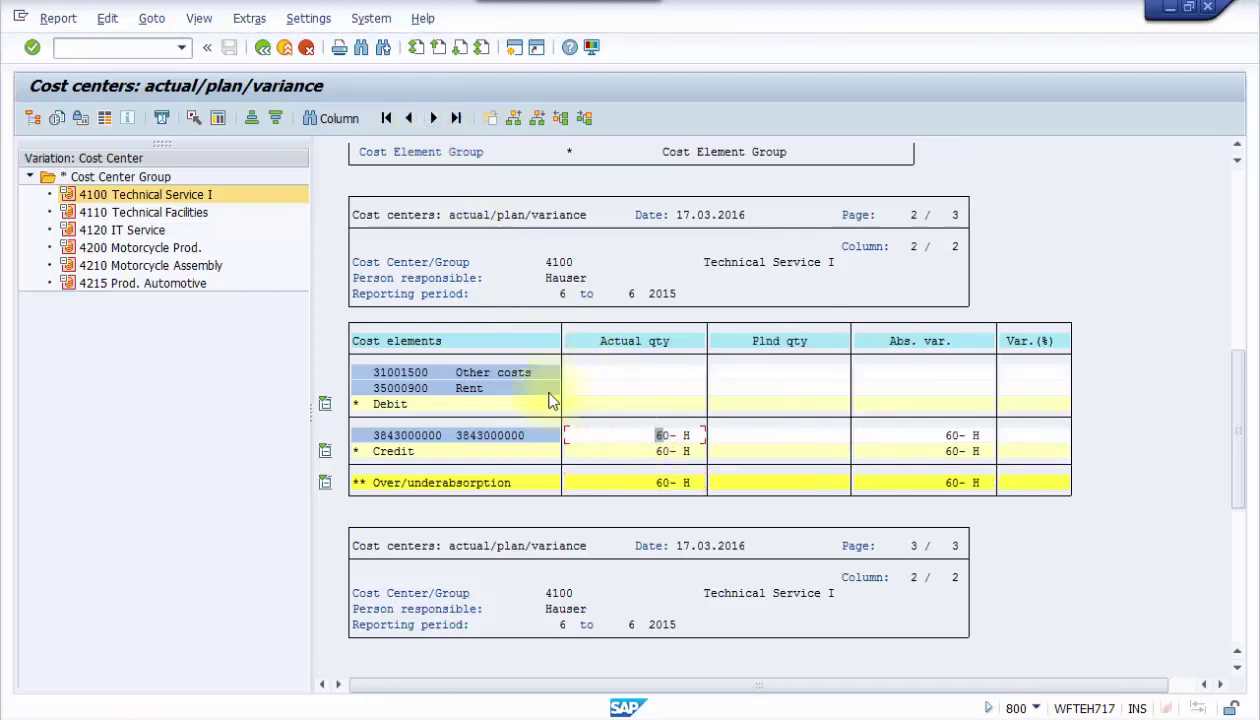
click(194, 214)
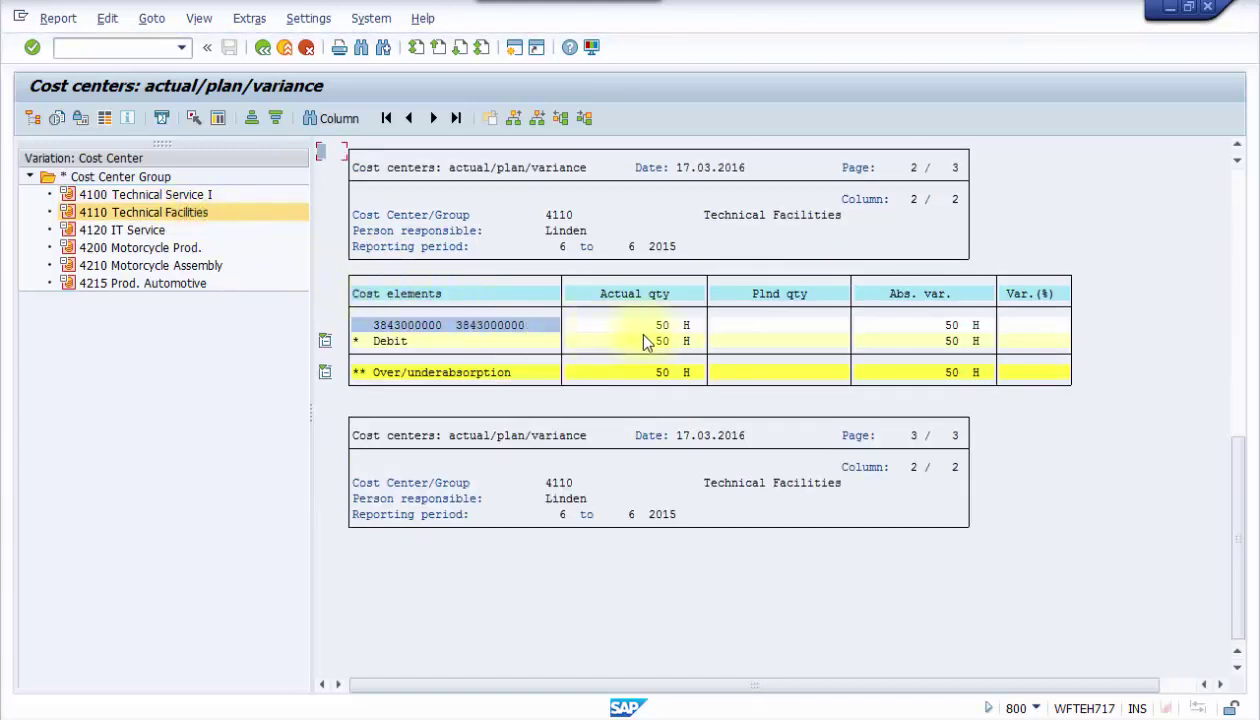
click(665, 327)
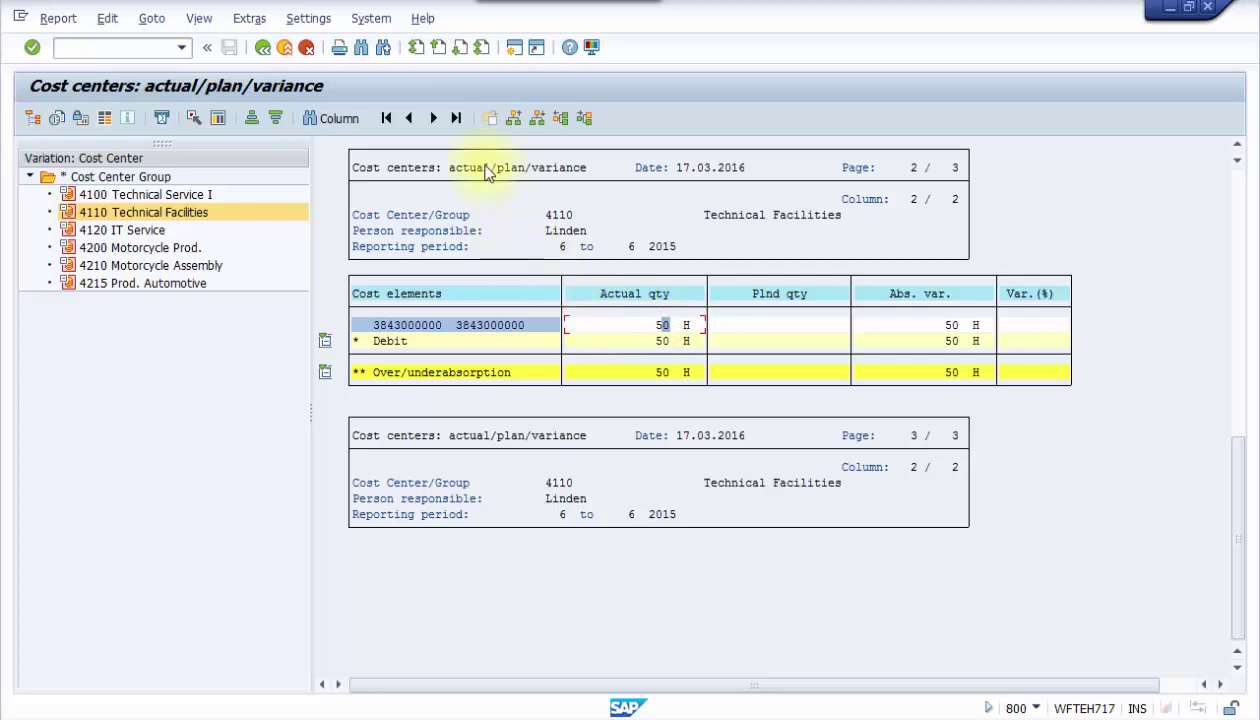
click(408, 119)
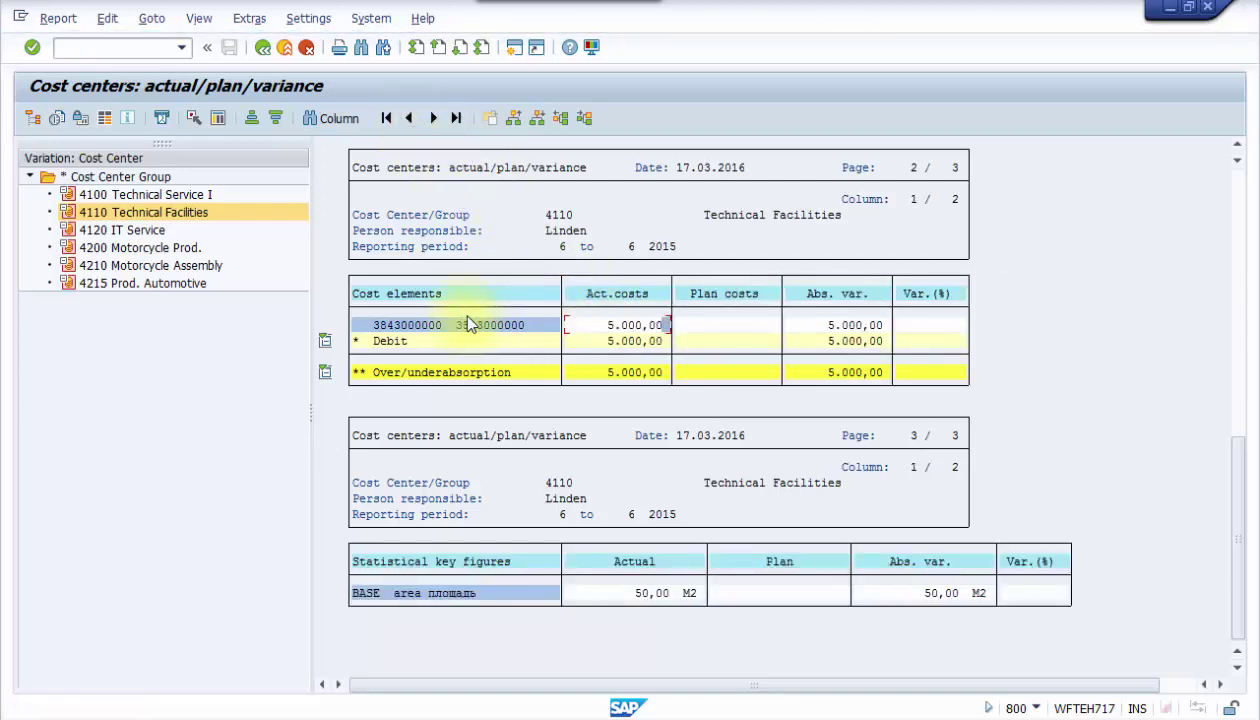
click(624, 324)
Step: Display cost center 4120 IT Service and examine its actual costs, the BASE statistical key figure, and the actual quantity
click(150, 232)
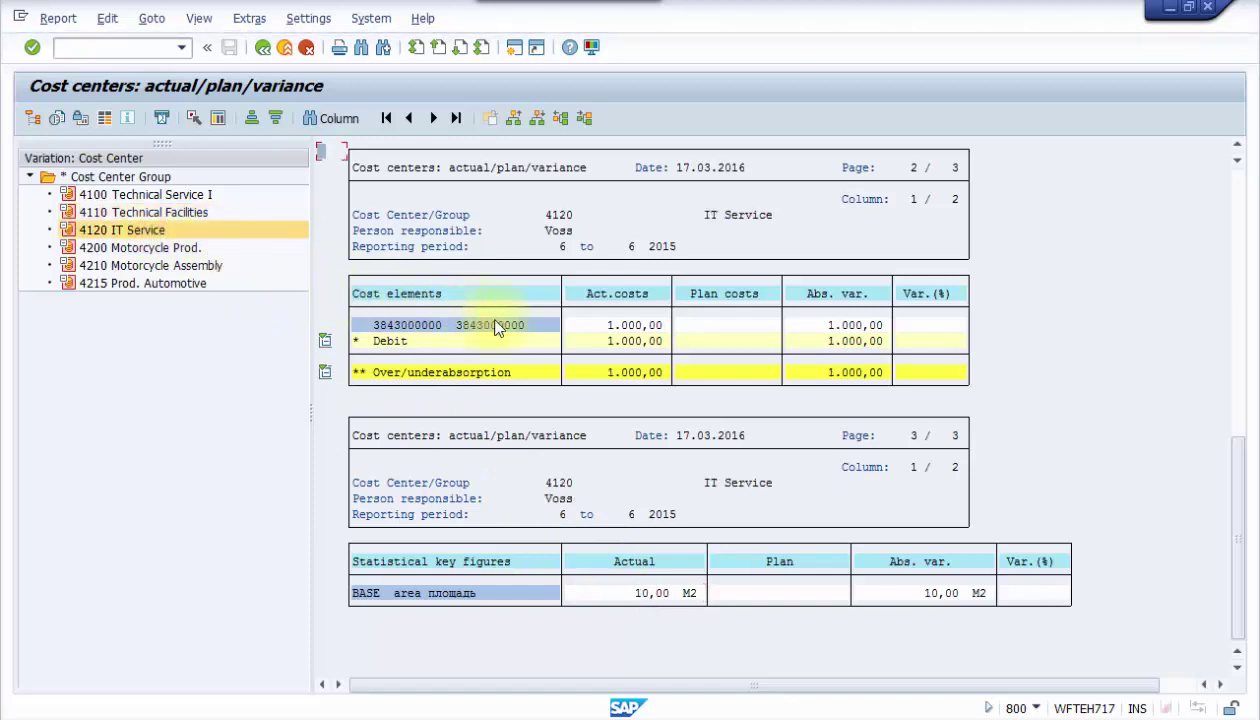
click(635, 327)
click(638, 595)
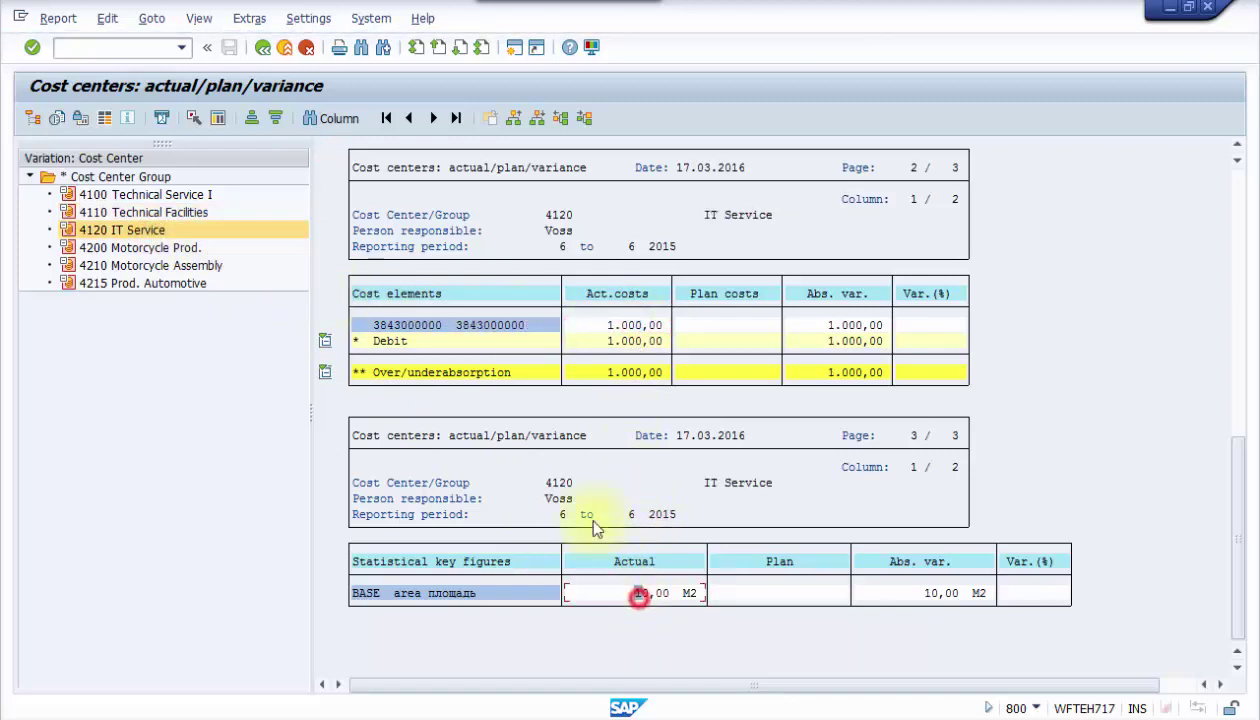
click(433, 118)
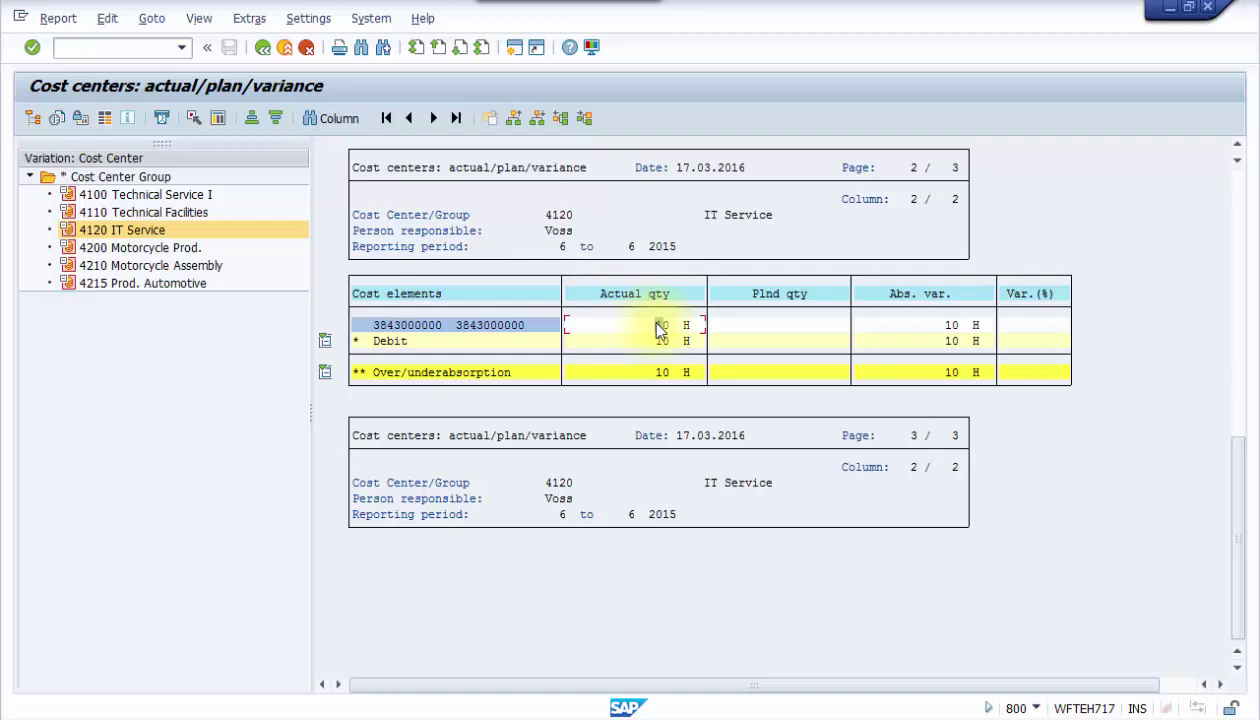
Step: Display cost center 4200 Motorcycle Prod. and examine its actual costs and the actual activity of type 4200
click(174, 249)
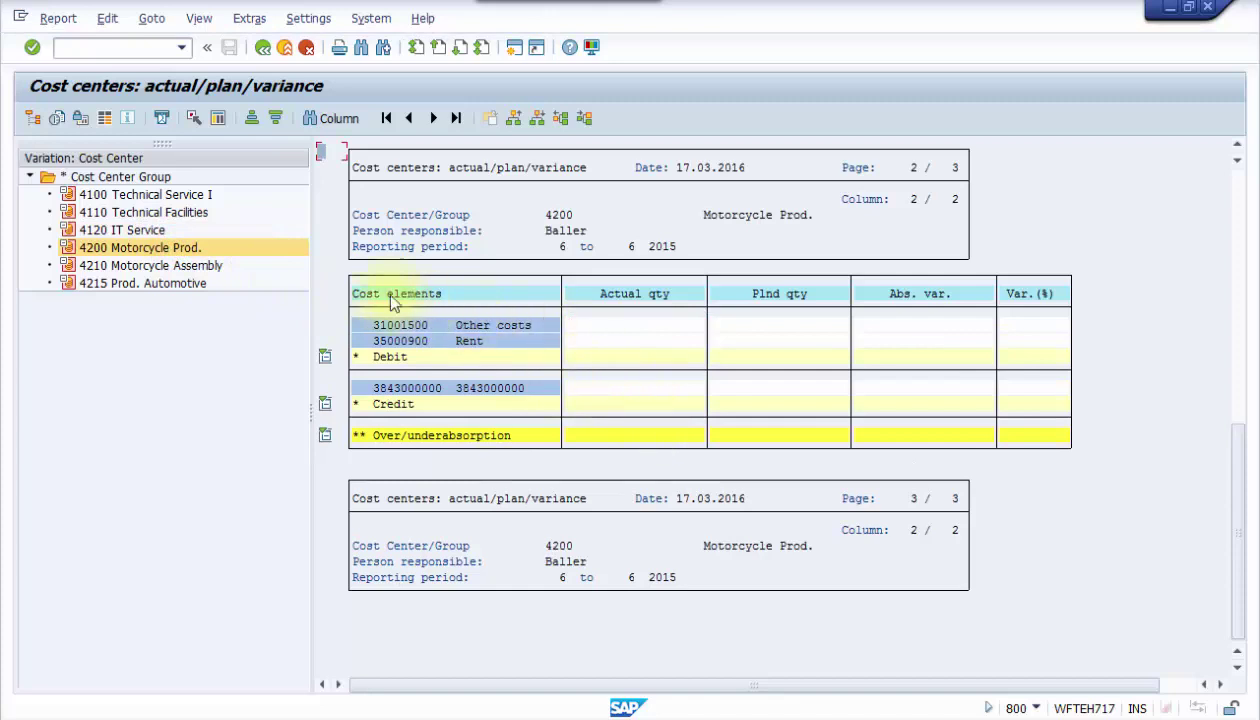
click(385, 121)
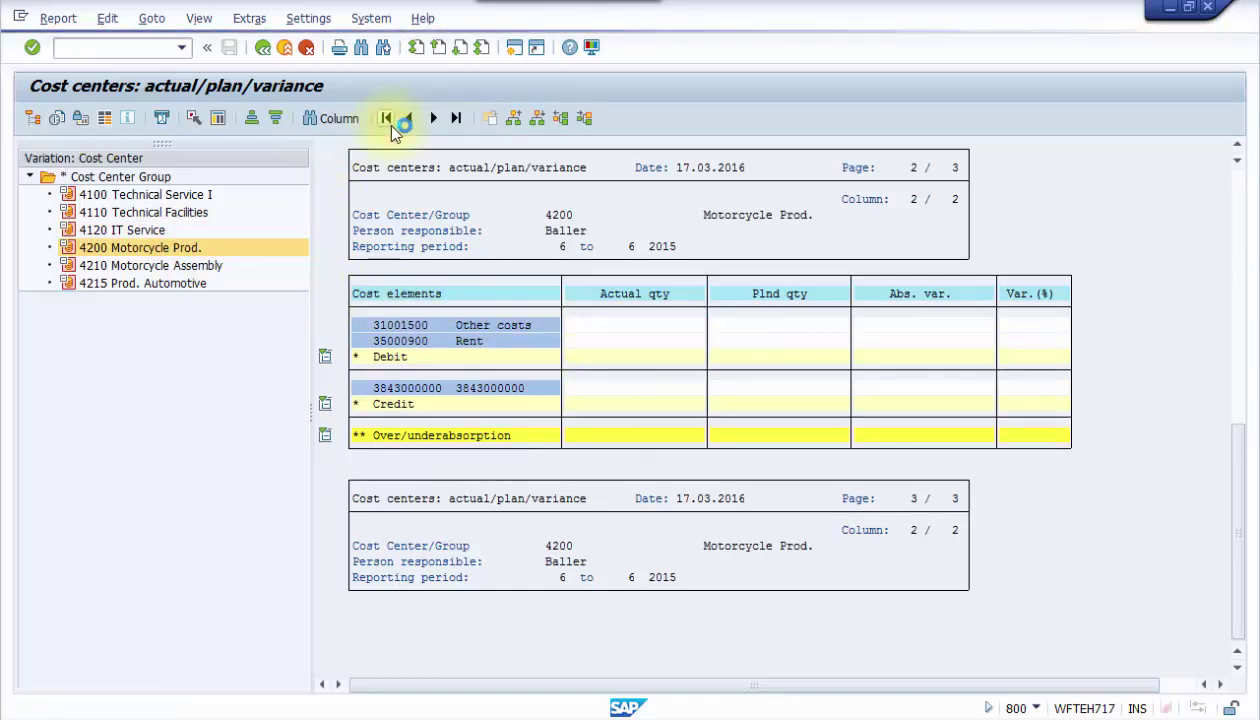
click(1237, 668)
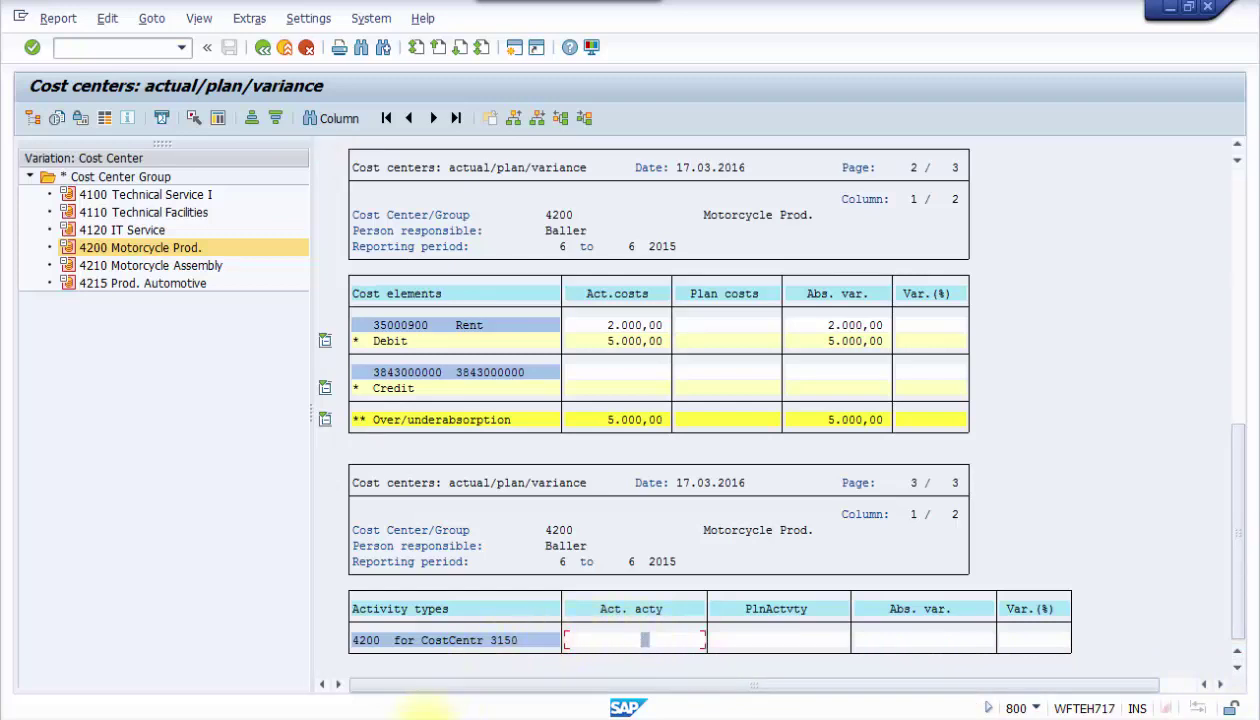
Step: Switch to the SAP Easy Access session and open the entry of sender activities under Cost Center Accounting's actual postings
mouse_move(425, 712)
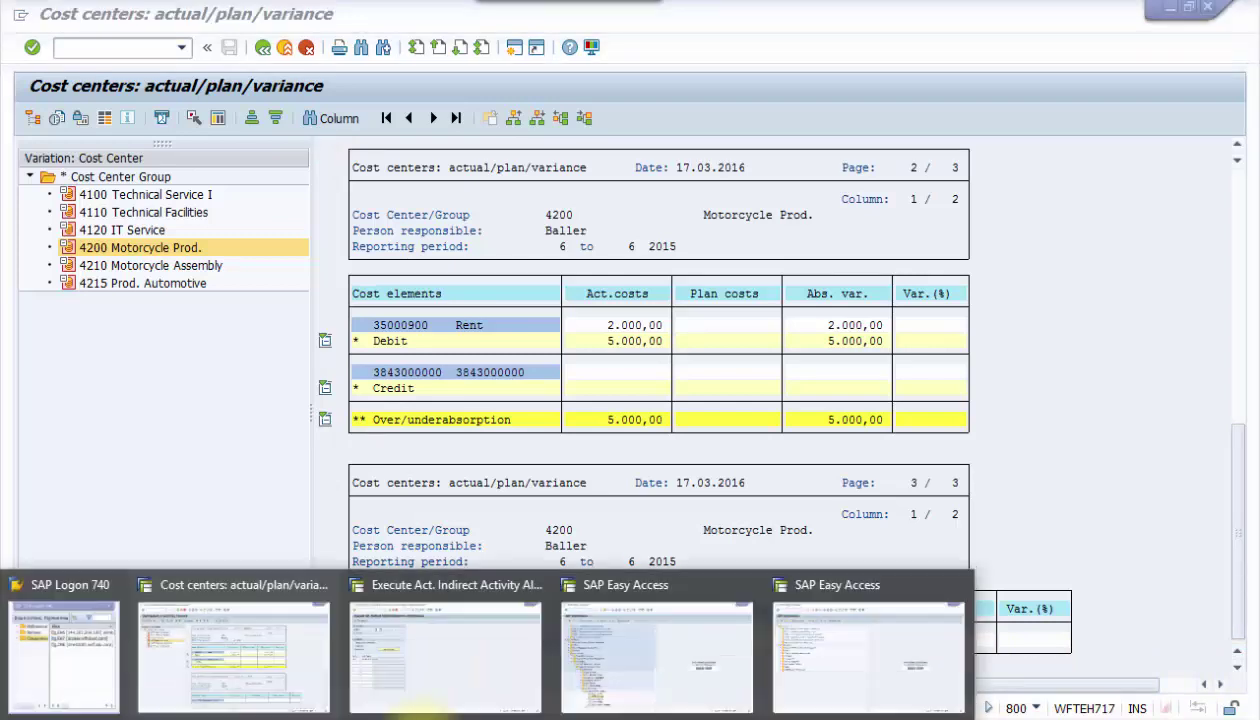
click(617, 672)
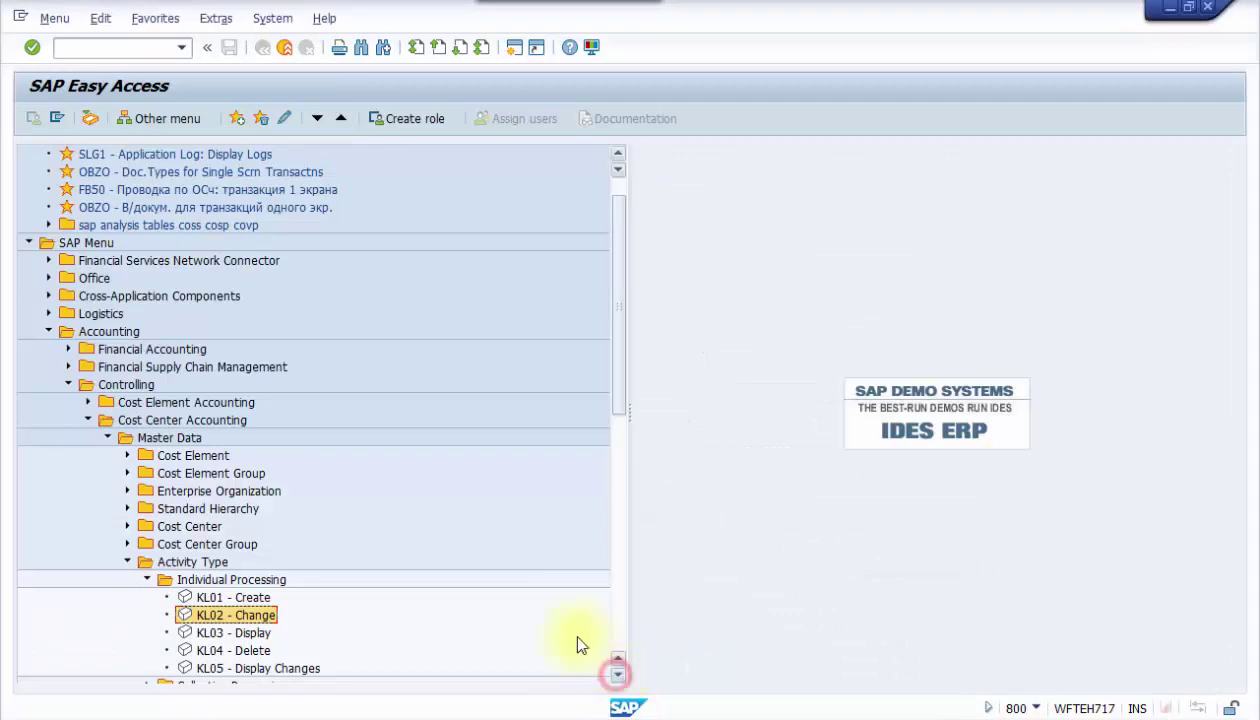
click(128, 562)
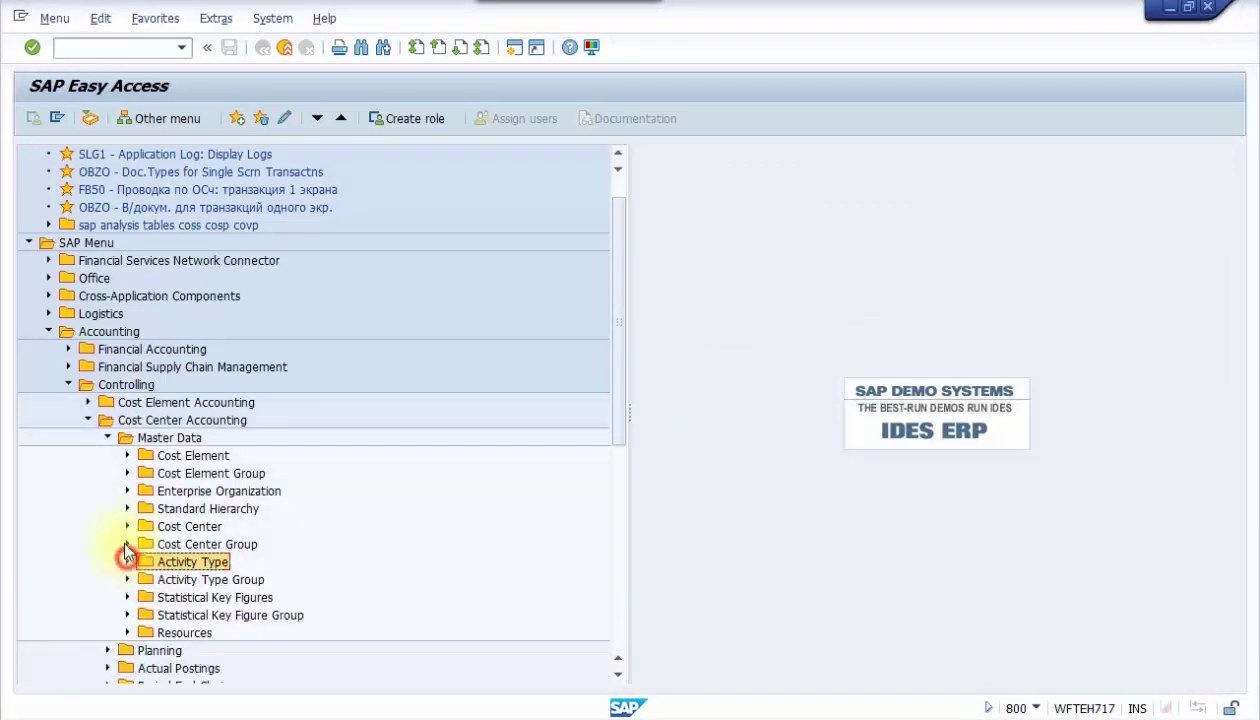
click(107, 438)
click(107, 473)
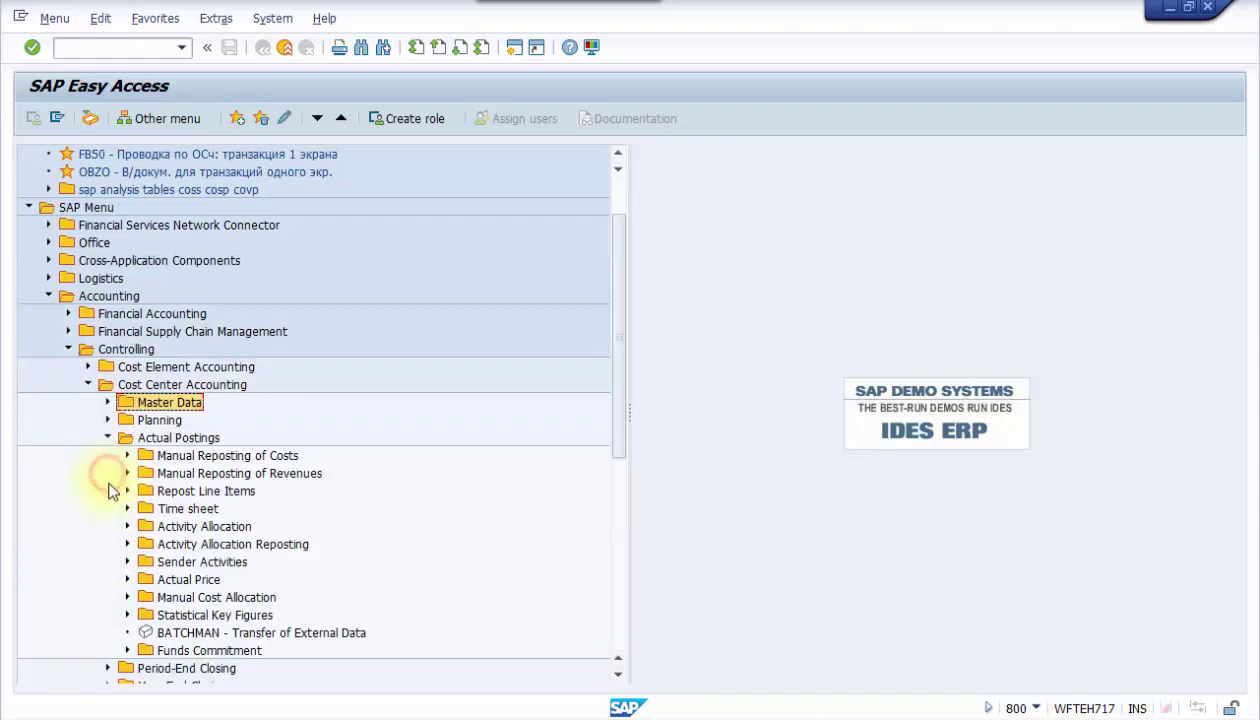
click(127, 579)
click(127, 579)
click(129, 562)
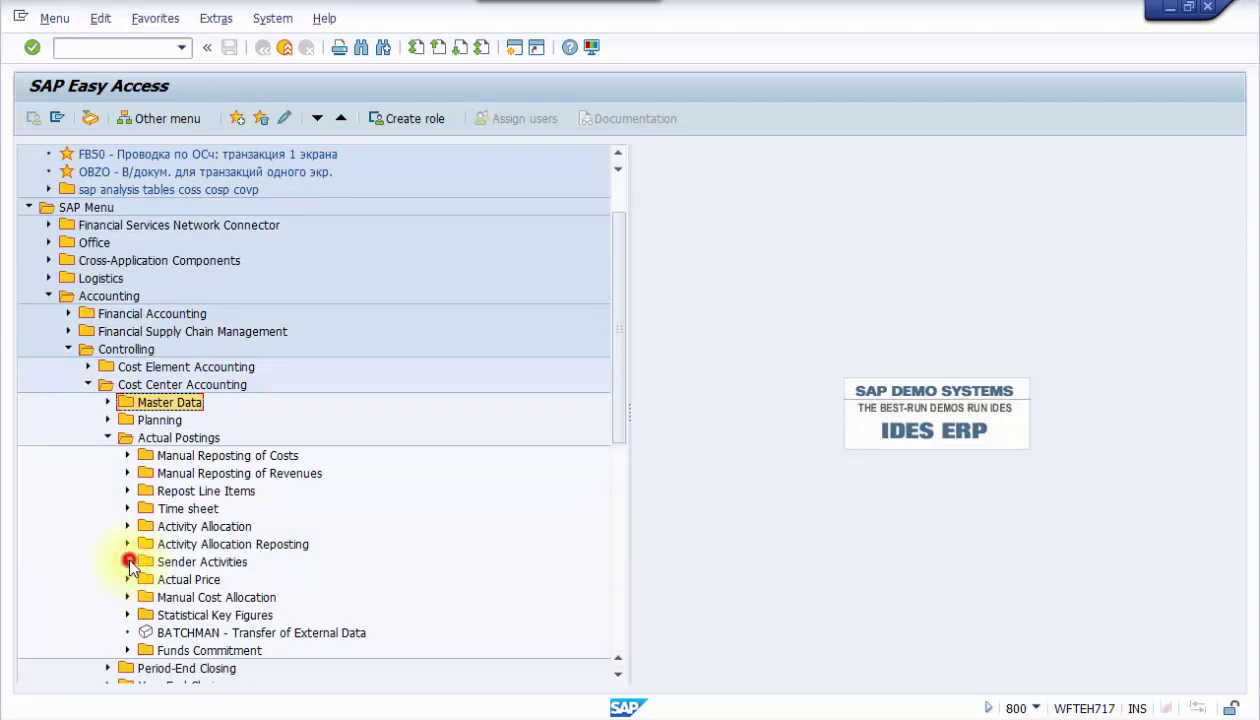
click(188, 579)
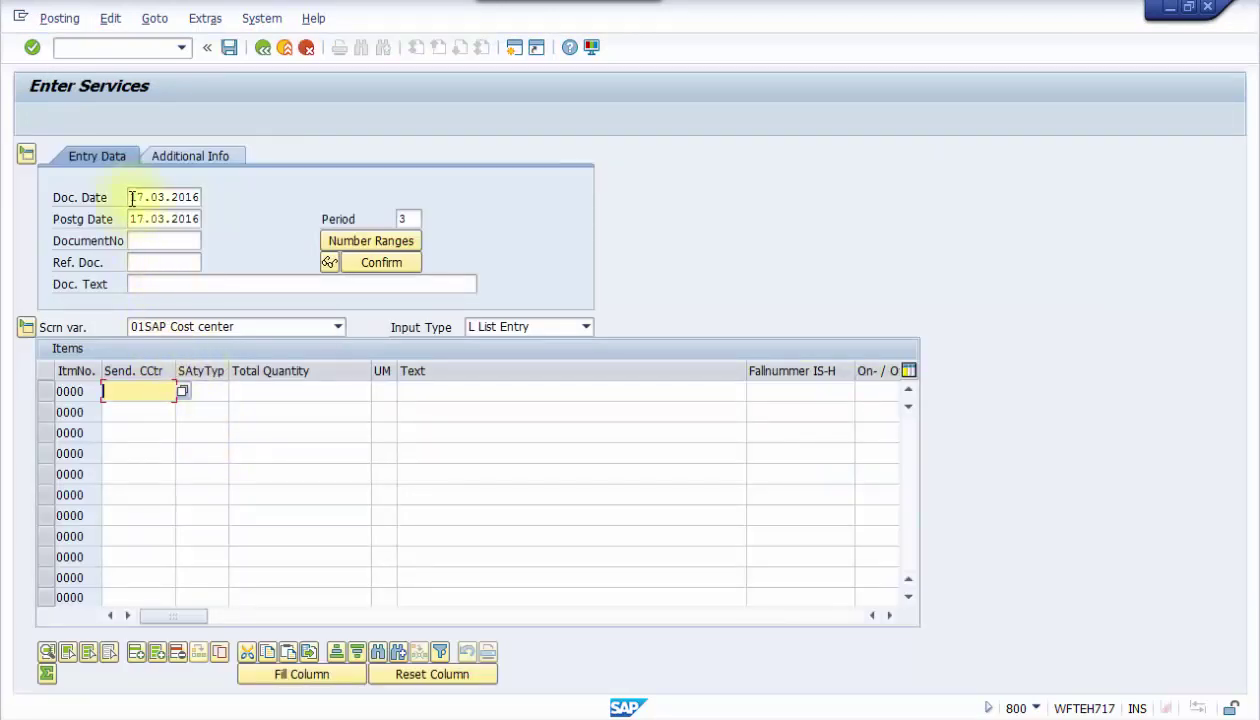
Step: Set both the document date and the posting date of the services document to 01062015
drag(131, 198, 235, 197)
key(Delete)
click(197, 210)
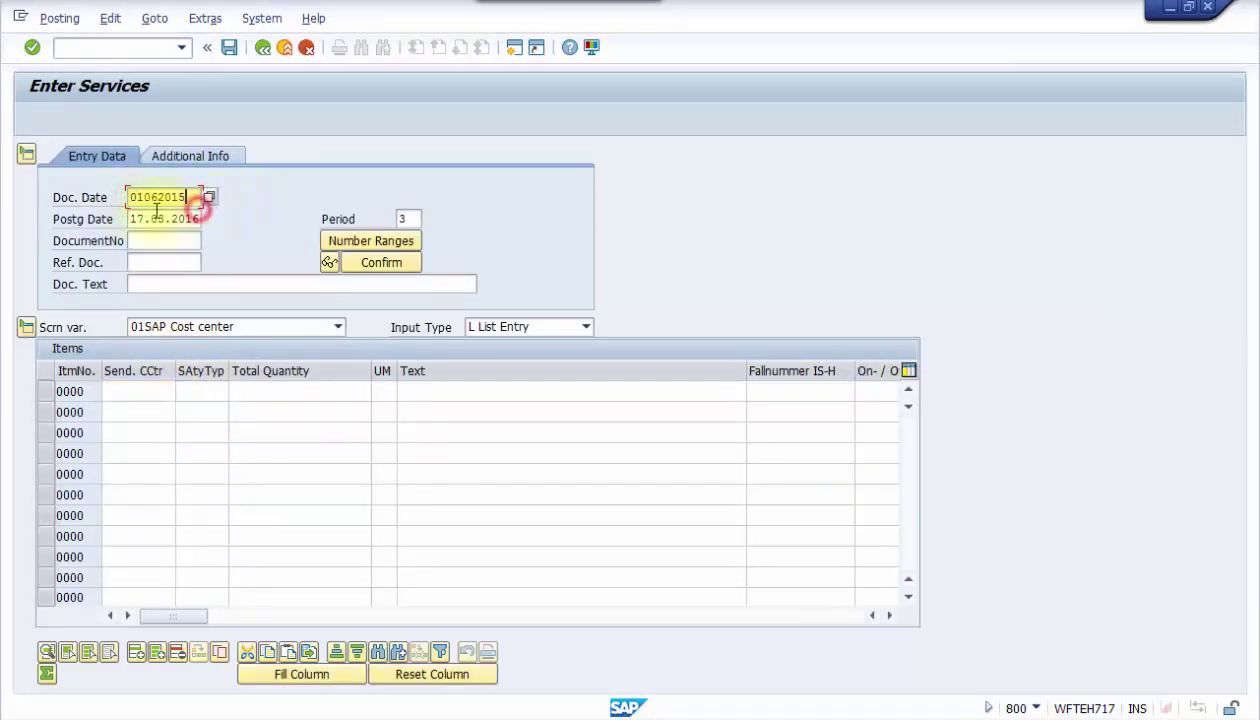
drag(145, 218, 231, 217)
key(Delete)
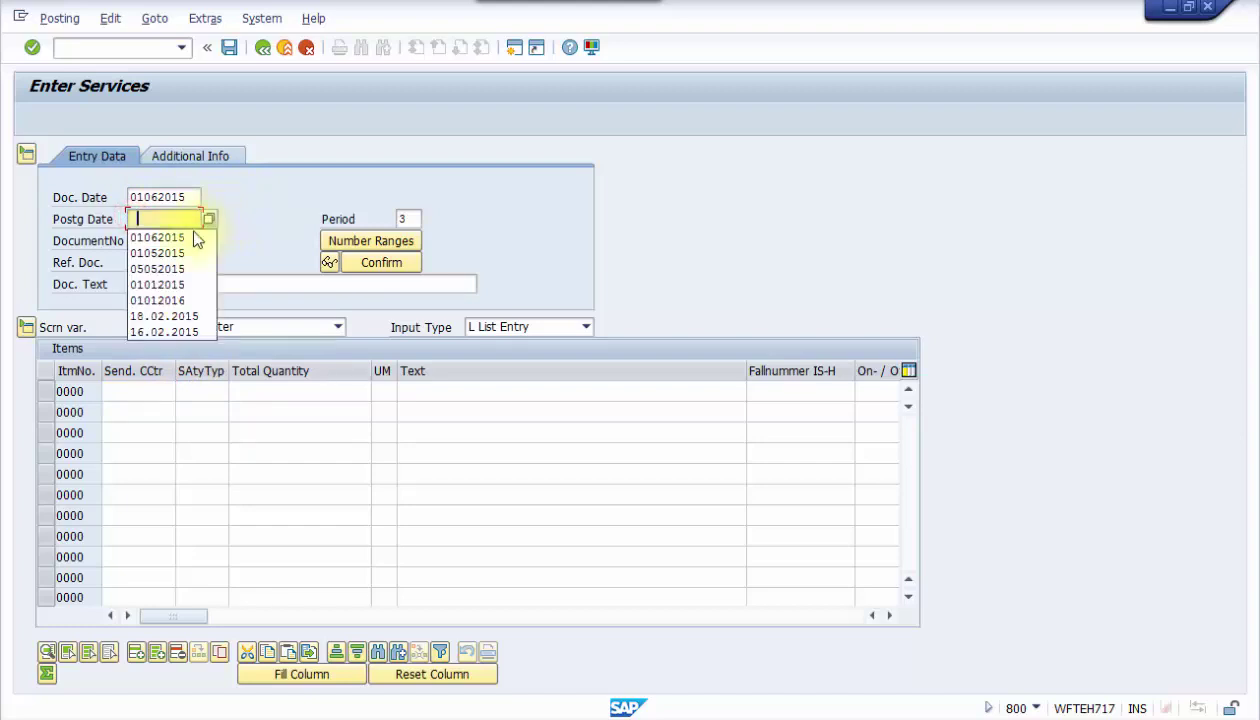
click(186, 238)
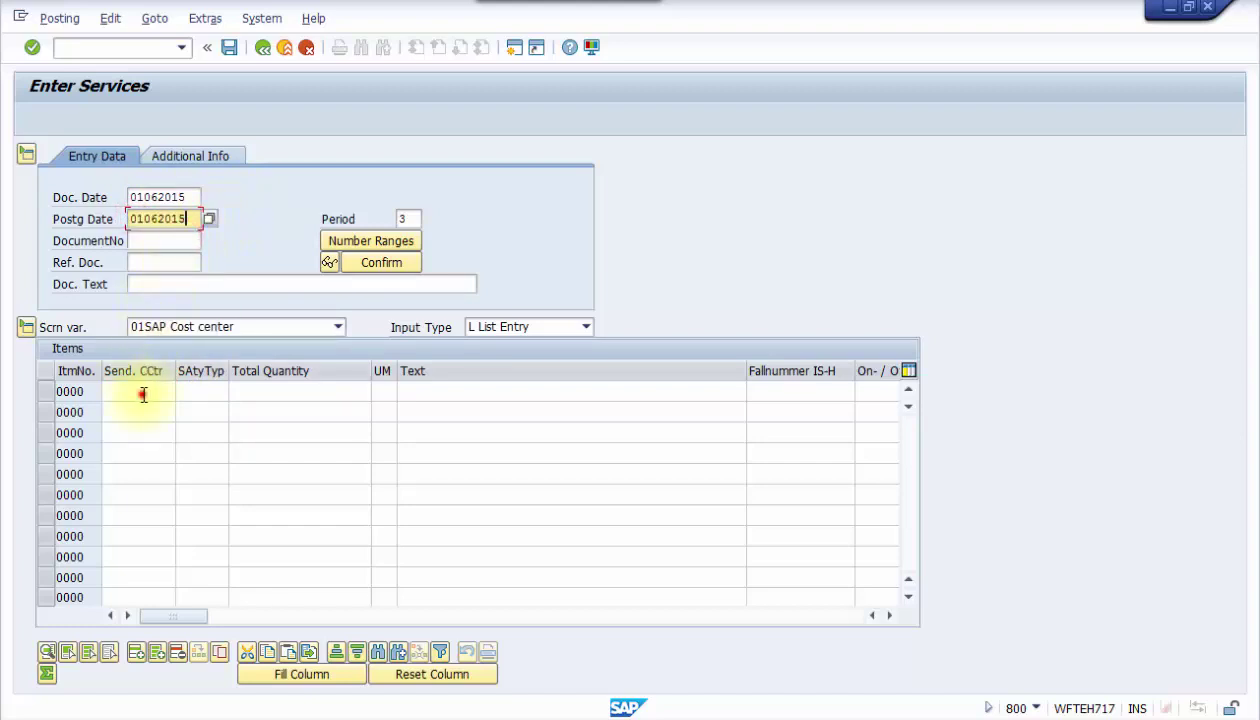
Step: Enter a first item with sender cost center 4200, activity type 4200 and total quantity 300, then post the document
click(143, 395)
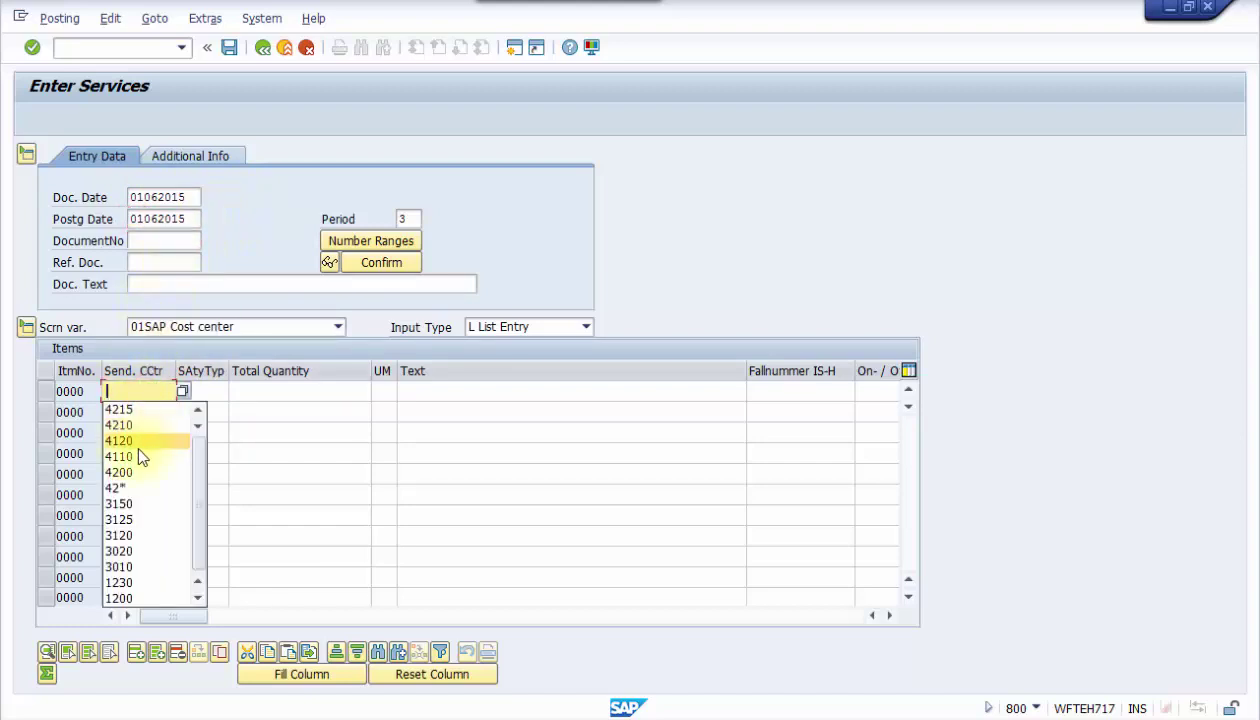
click(134, 471)
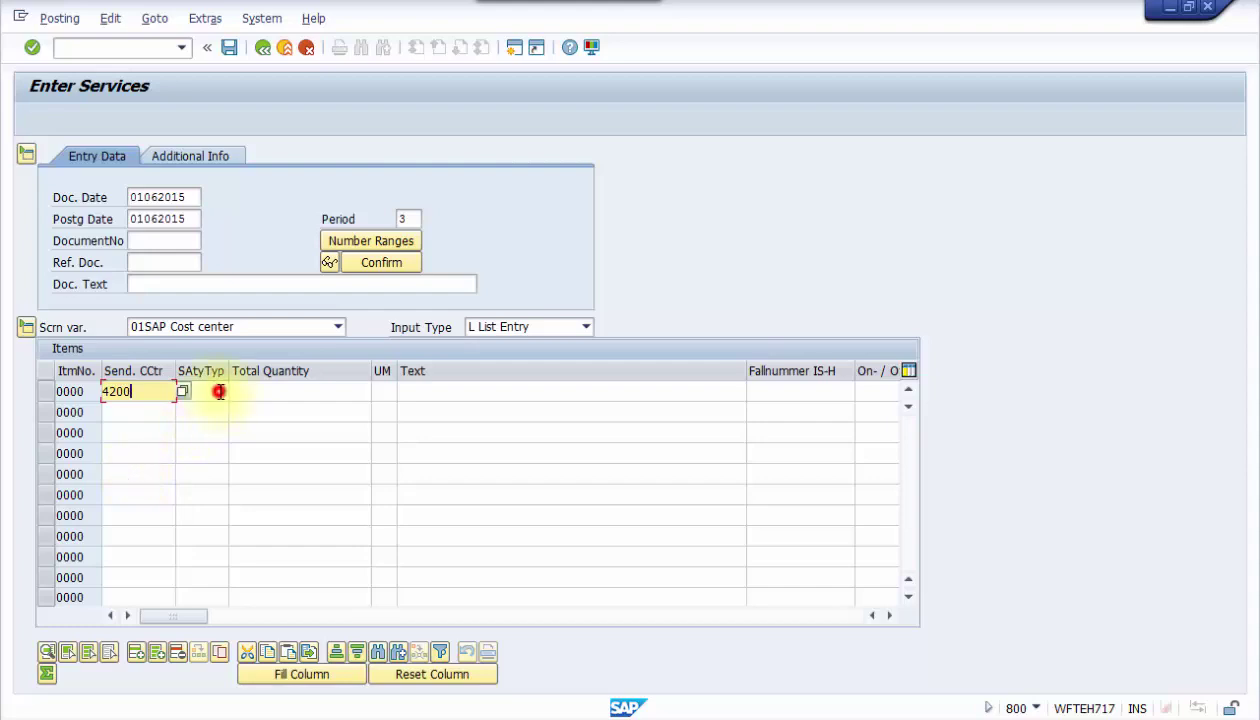
click(218, 392)
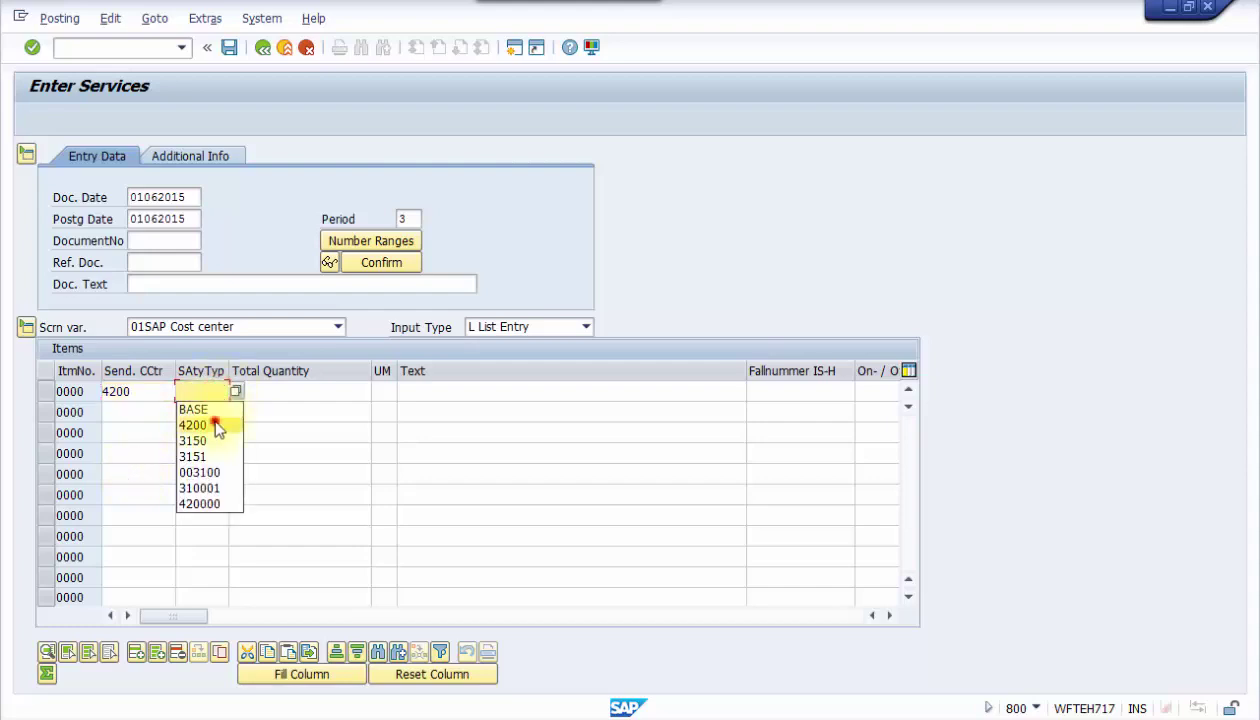
click(218, 427)
click(284, 397)
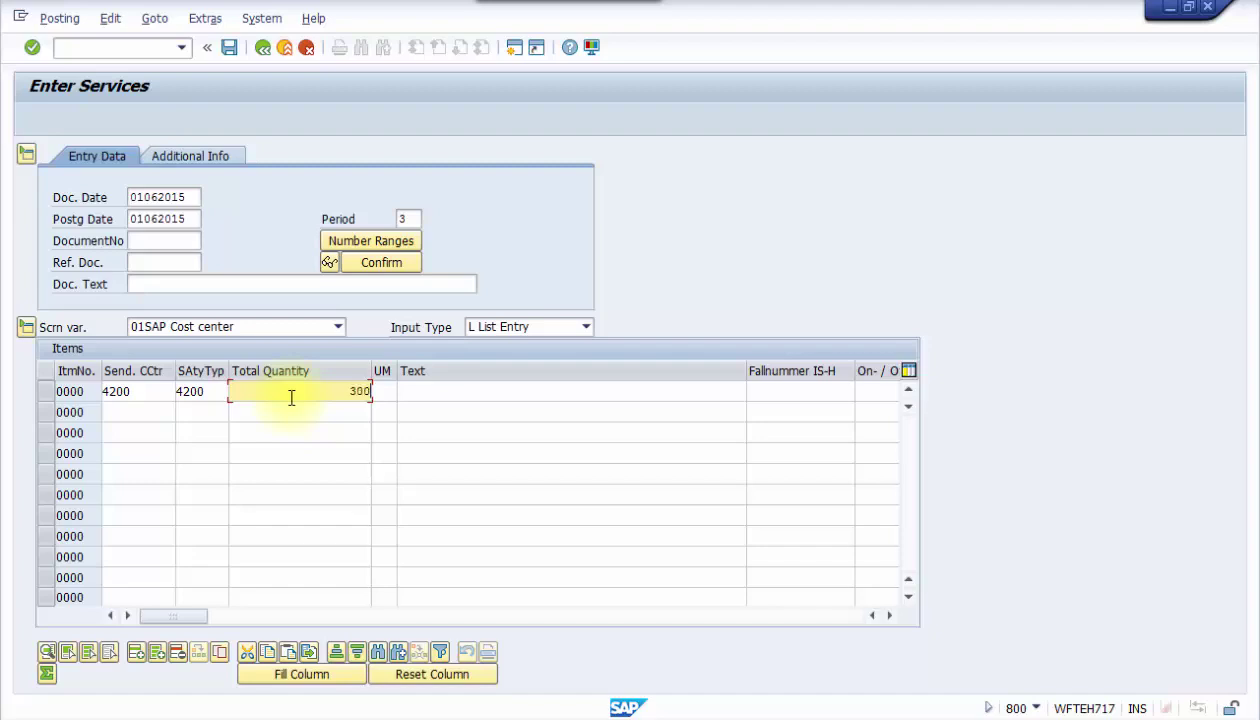
click(228, 47)
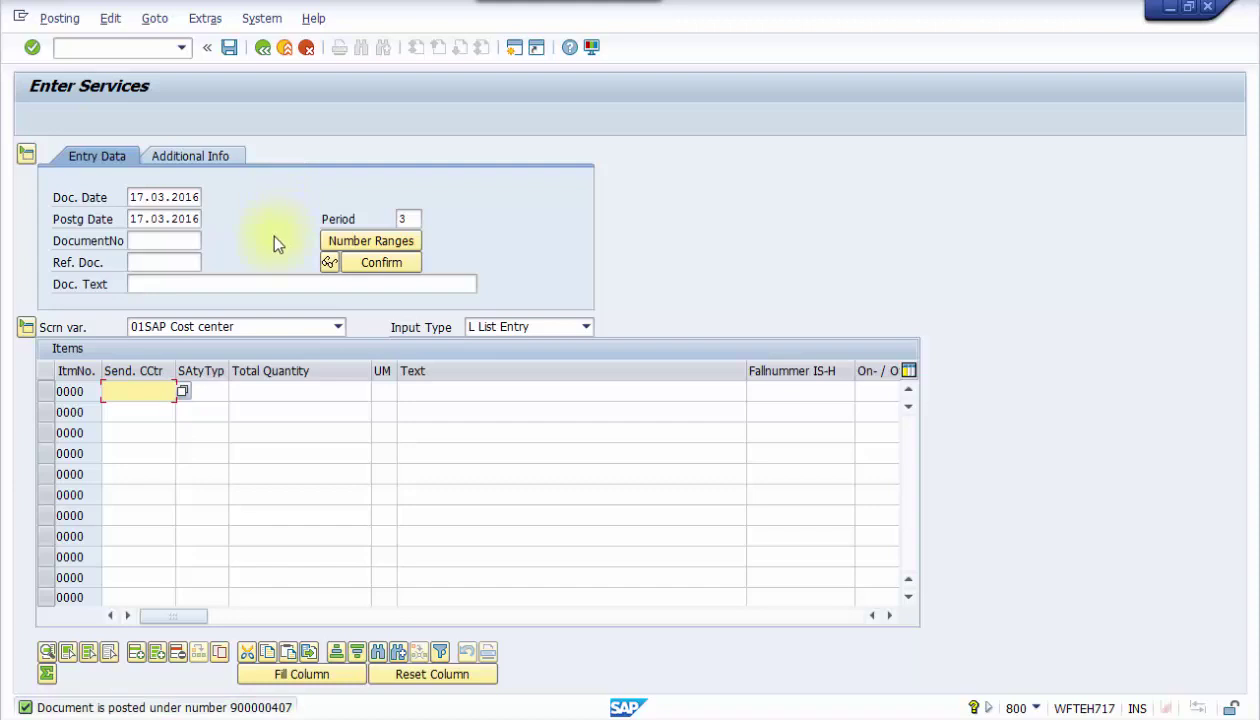
Step: Switch back to the cost center actual/plan/variance report, exit it, and execute it again with the same selection
mouse_move(413, 703)
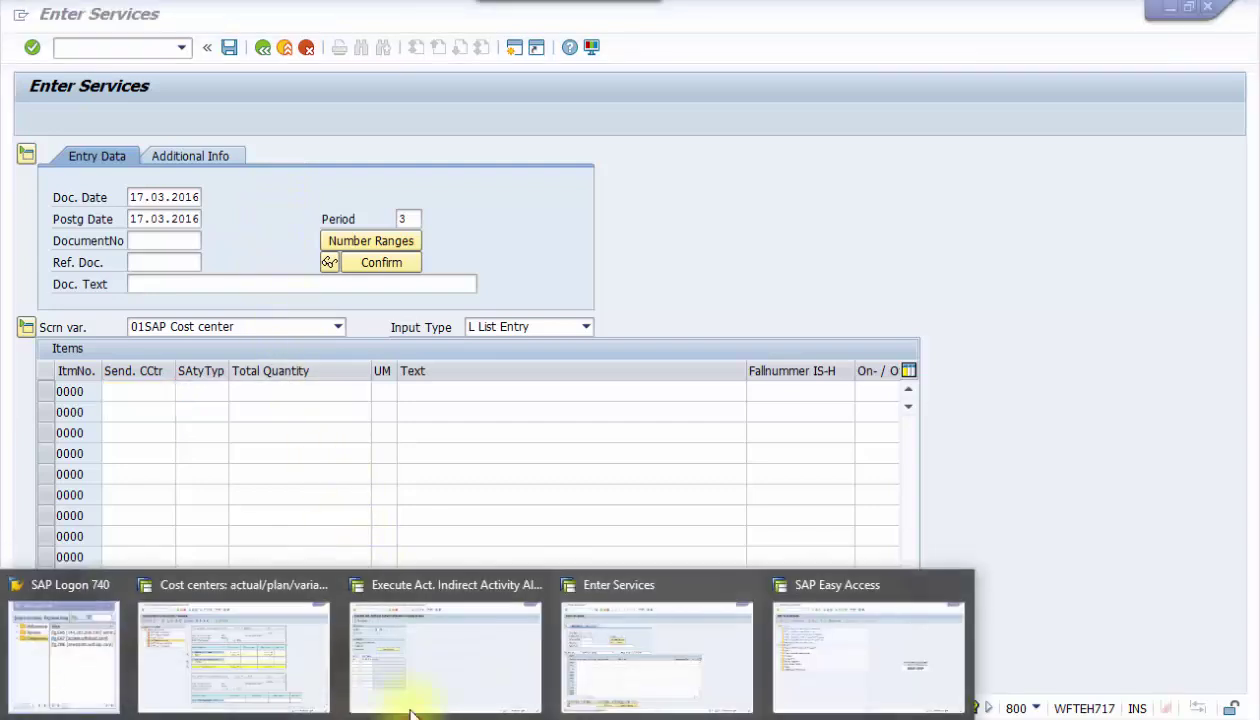
click(304, 683)
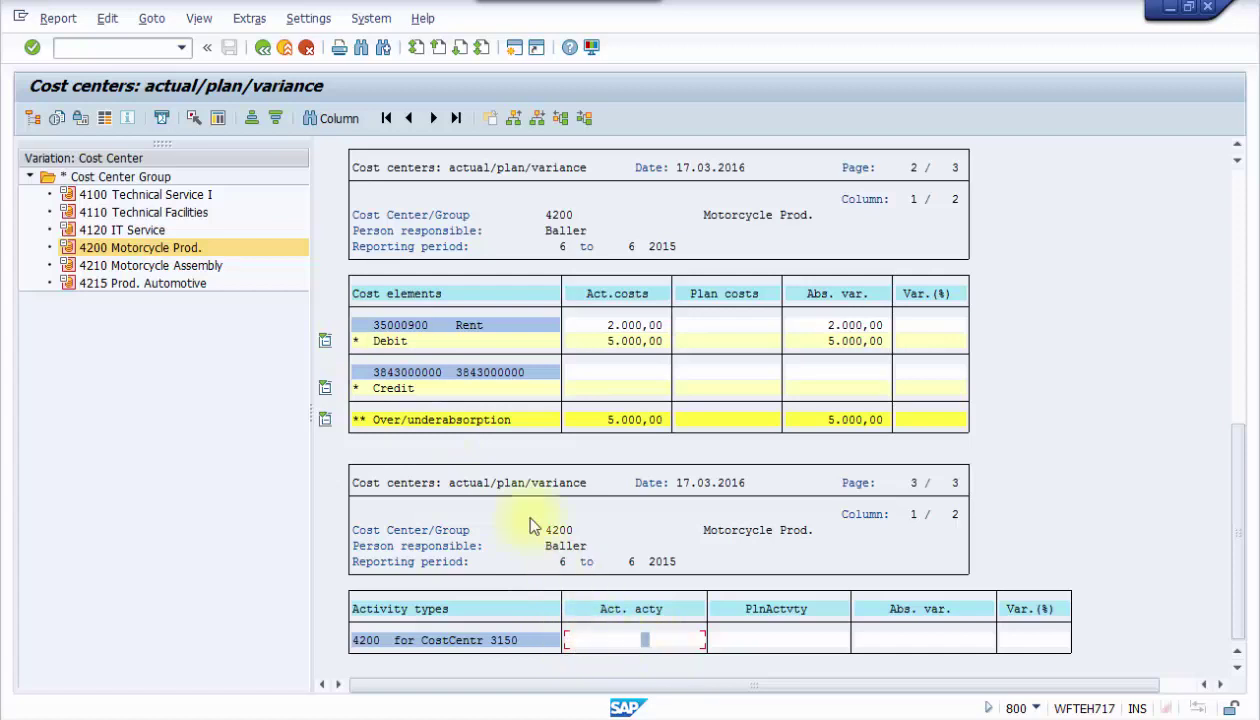
click(266, 50)
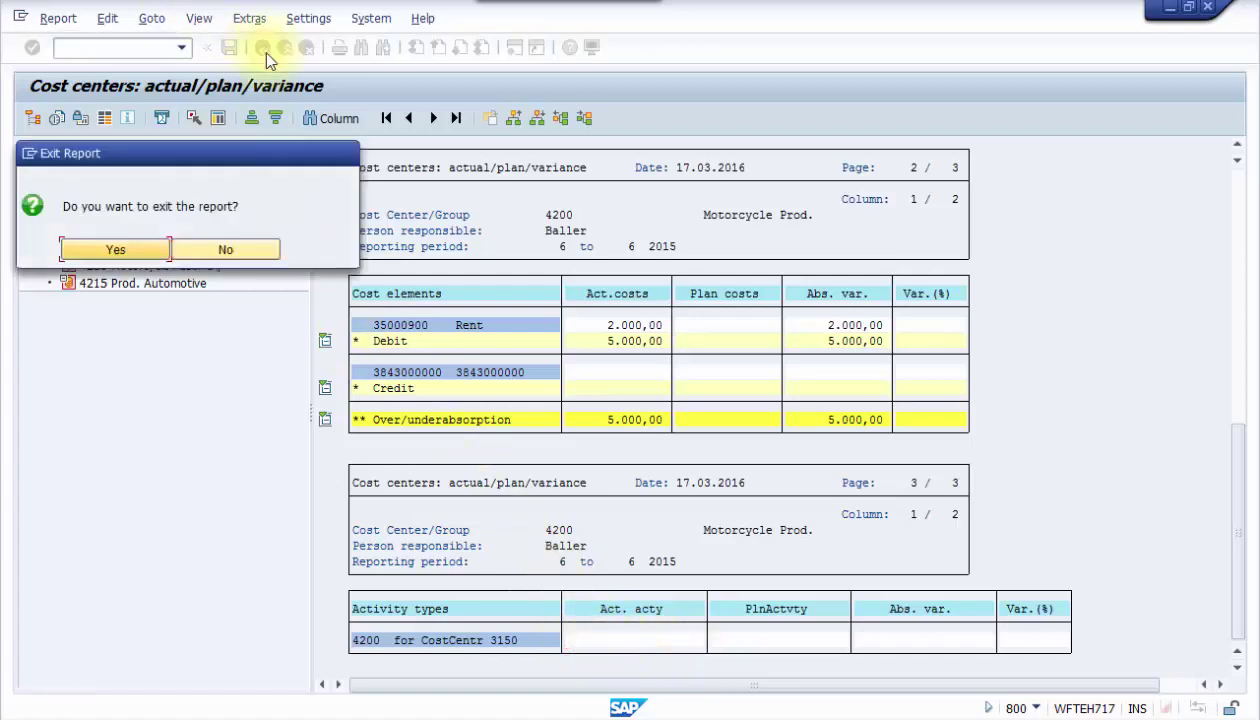
click(154, 249)
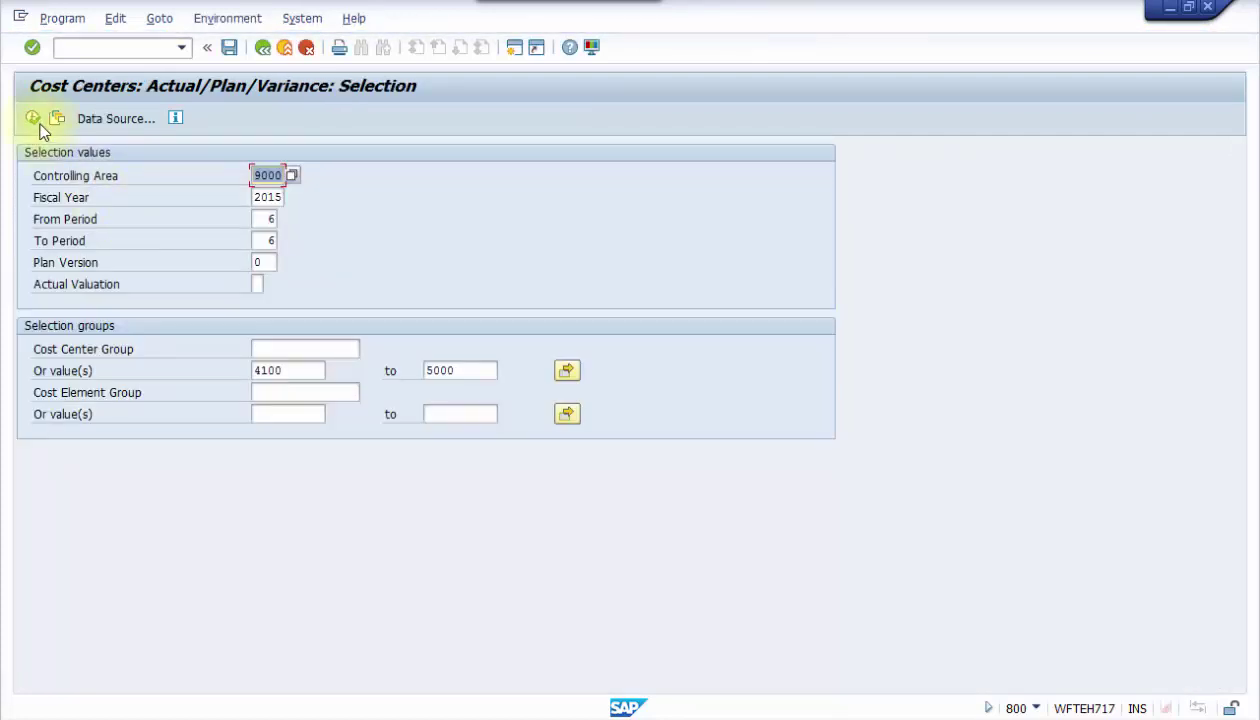
click(34, 118)
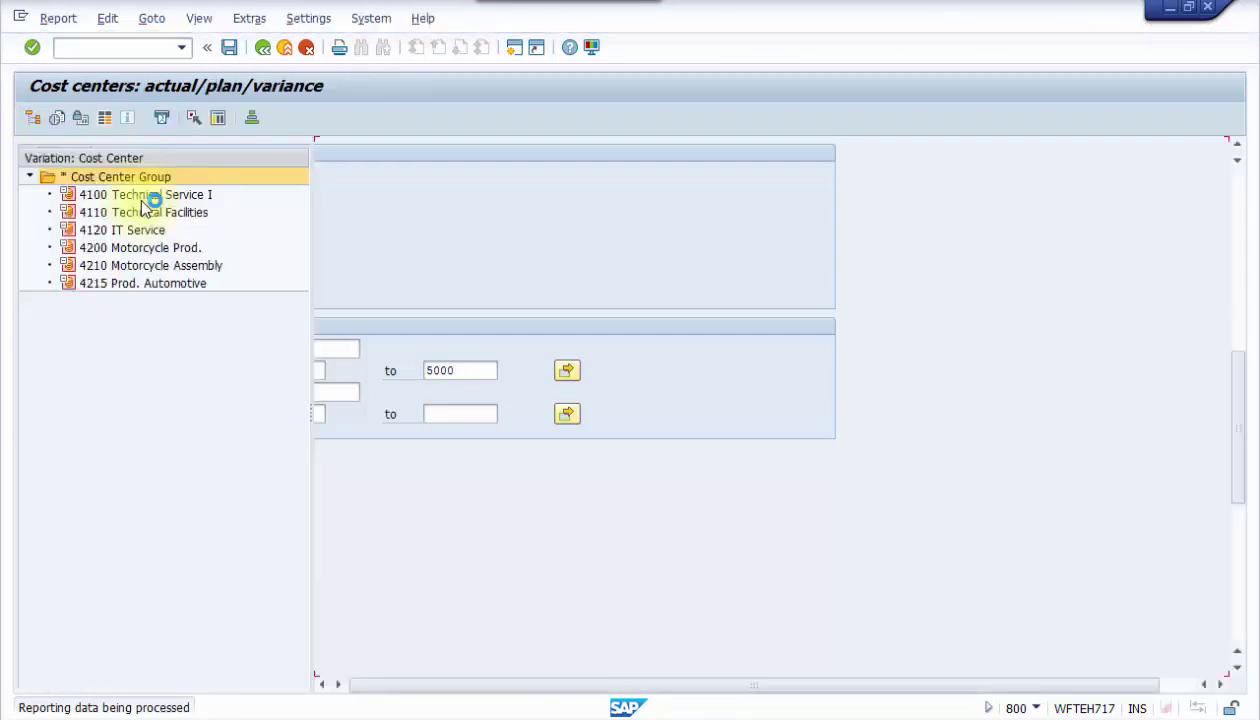
Step: Display cost center 4200 Motorcycle Prod. in the refreshed report and examine the actual activity of type 4200
click(145, 248)
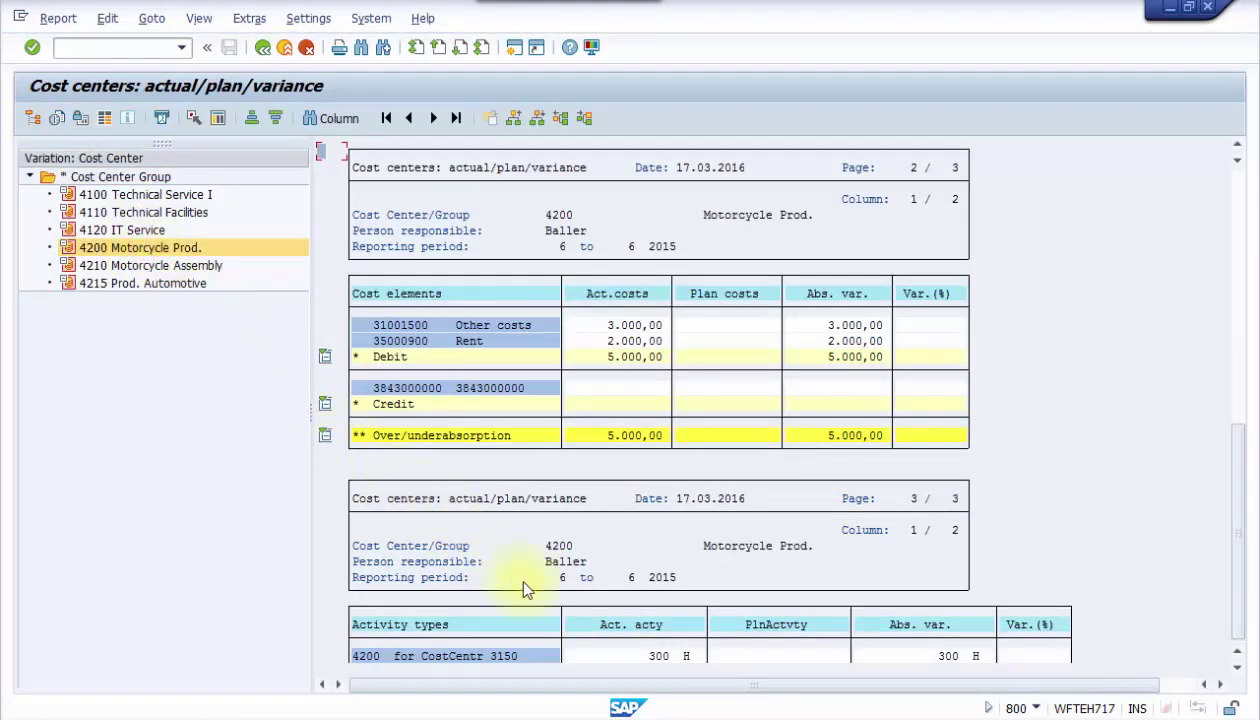
click(662, 659)
click(1238, 670)
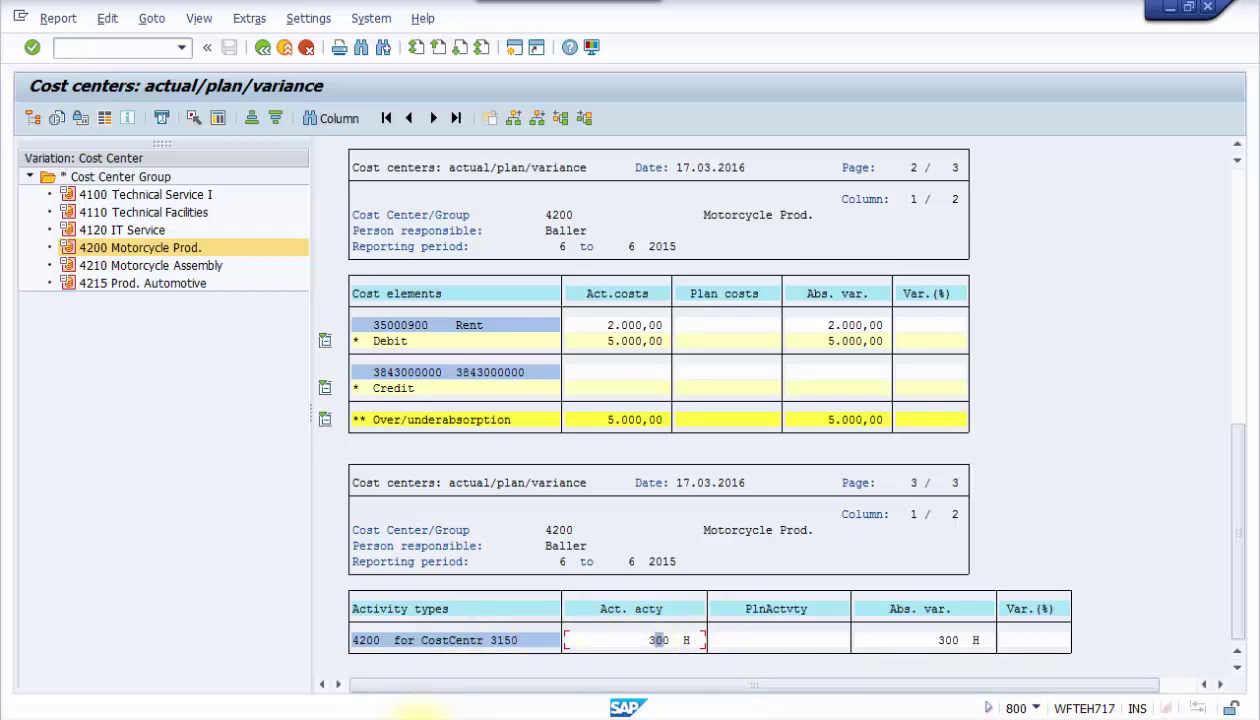
Step: Switch to the indirect activity allocation session, replace the cycle with 4200 and enable the test run
mouse_move(420, 715)
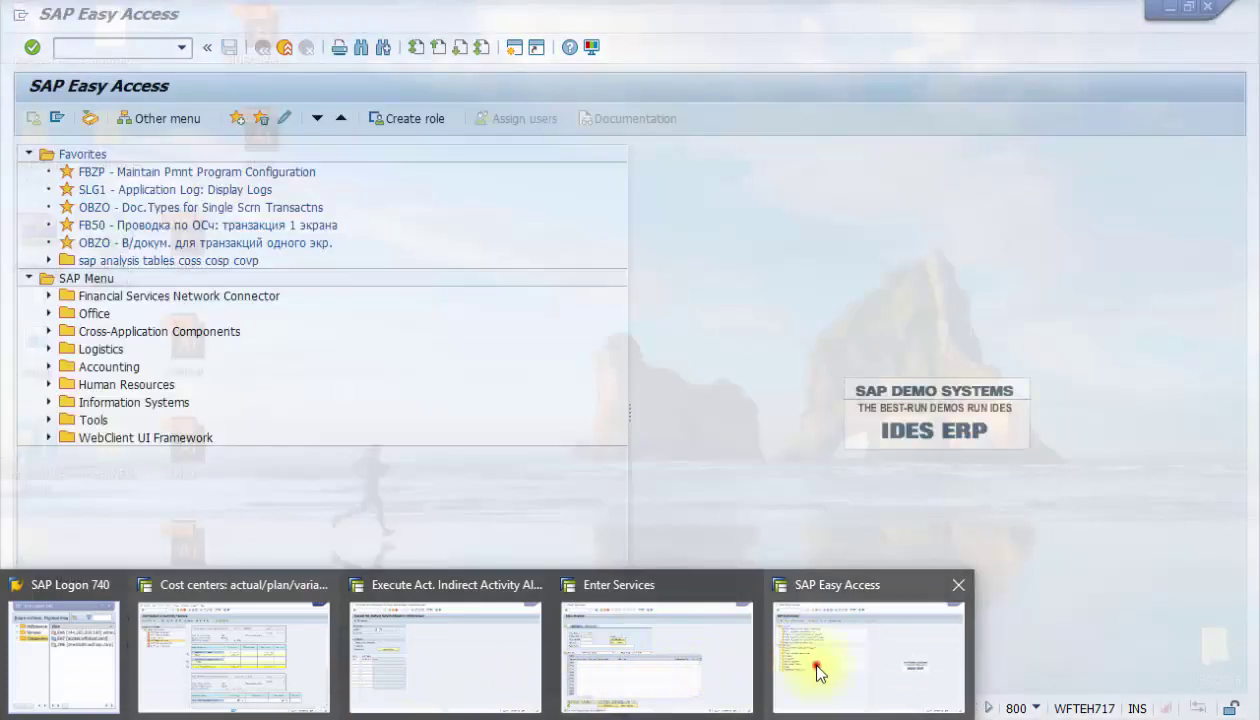
click(805, 658)
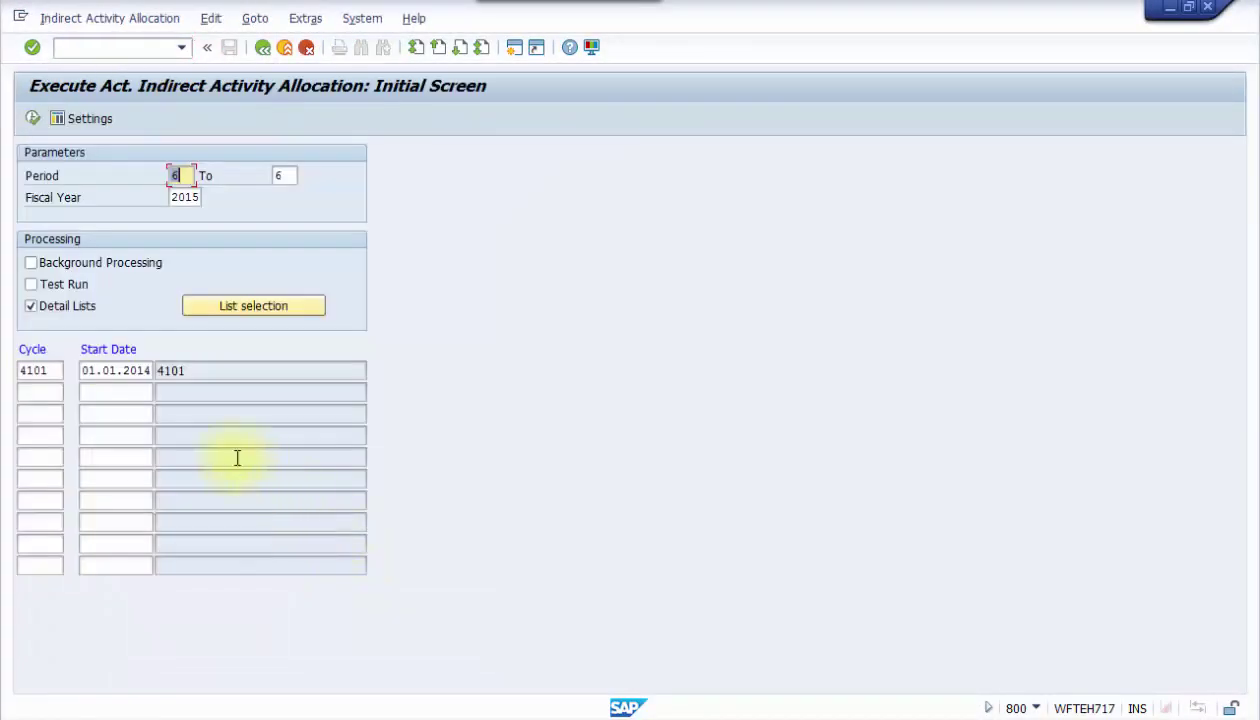
double_click(36, 369)
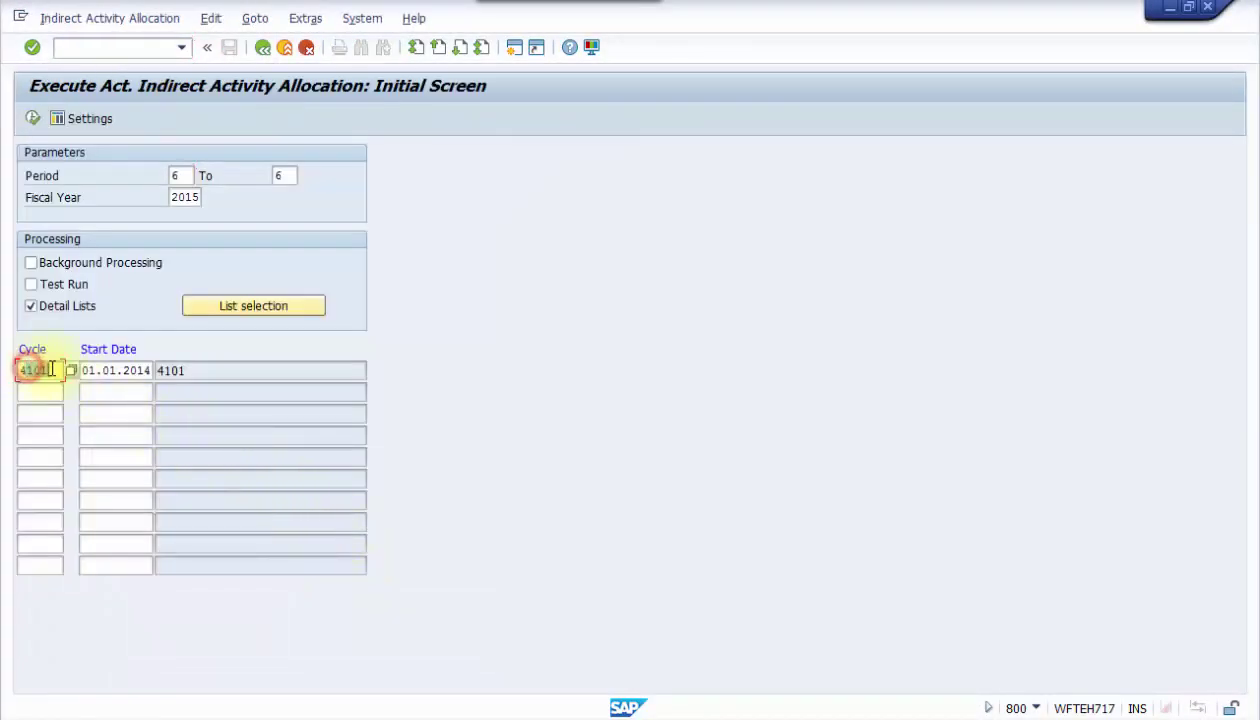
text(4200)
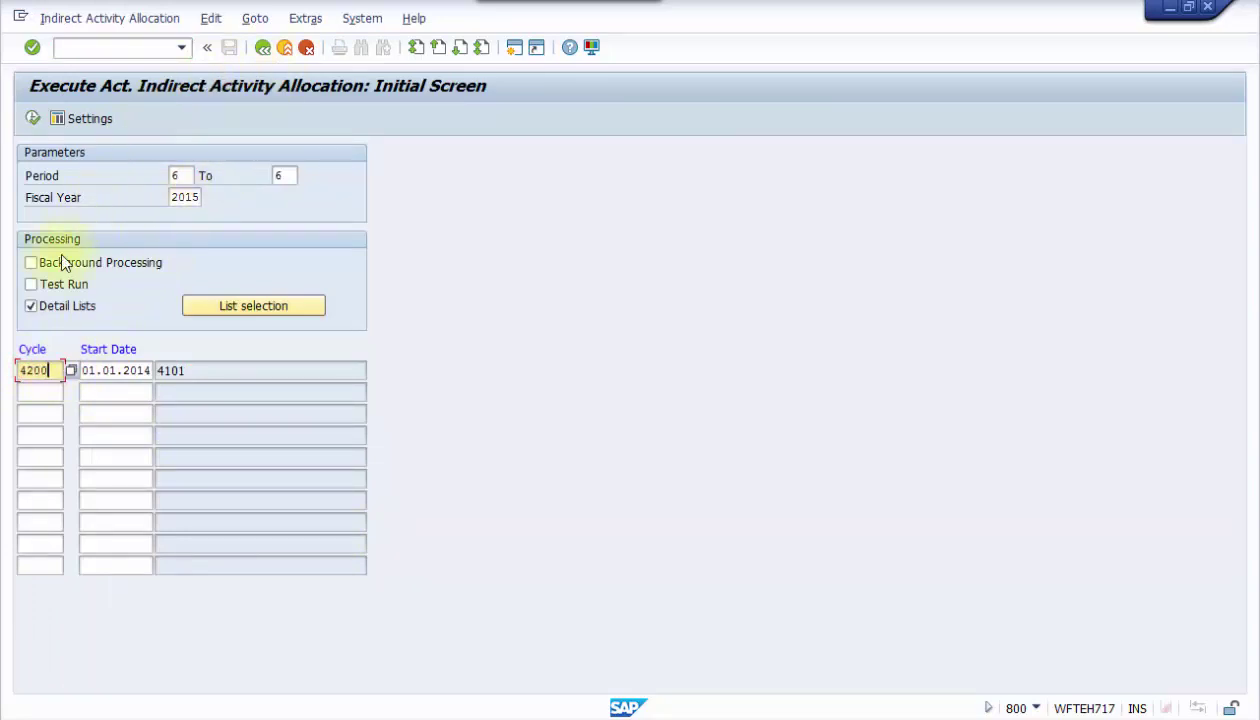
click(31, 284)
Step: Display allocation cycle 4200, open its first segment and examine the available rules for the sender values
click(303, 18)
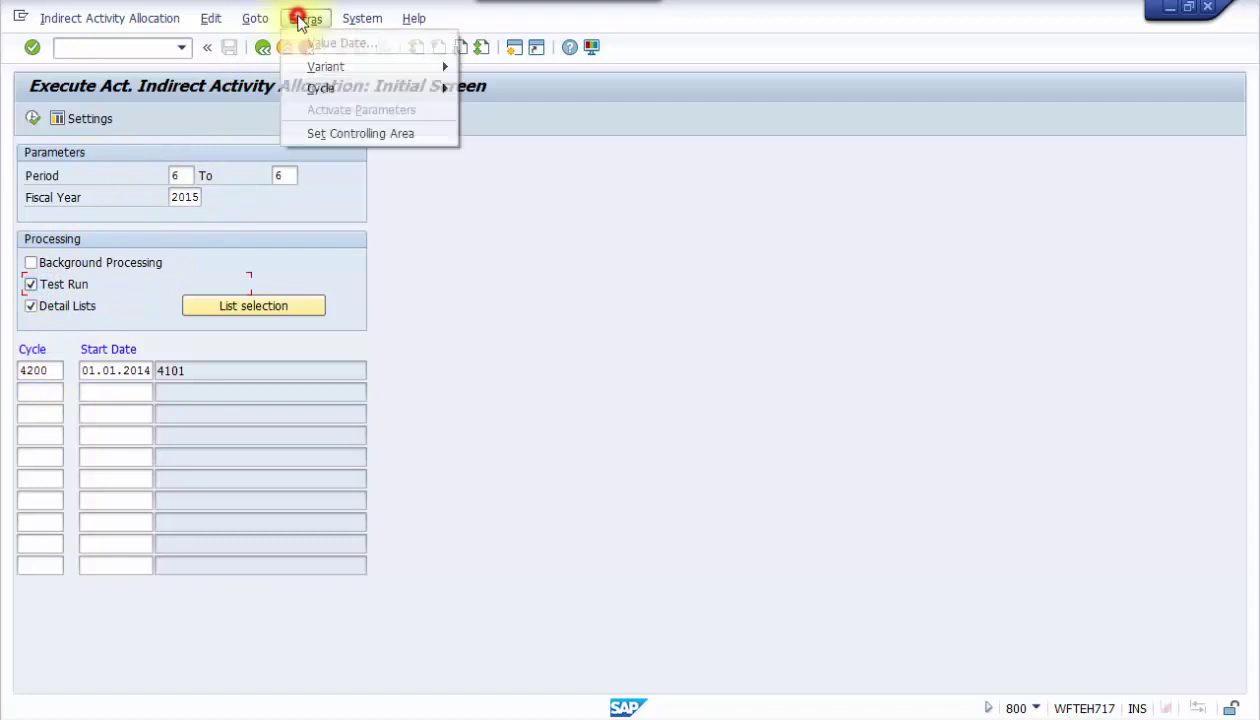
mouse_move(335, 92)
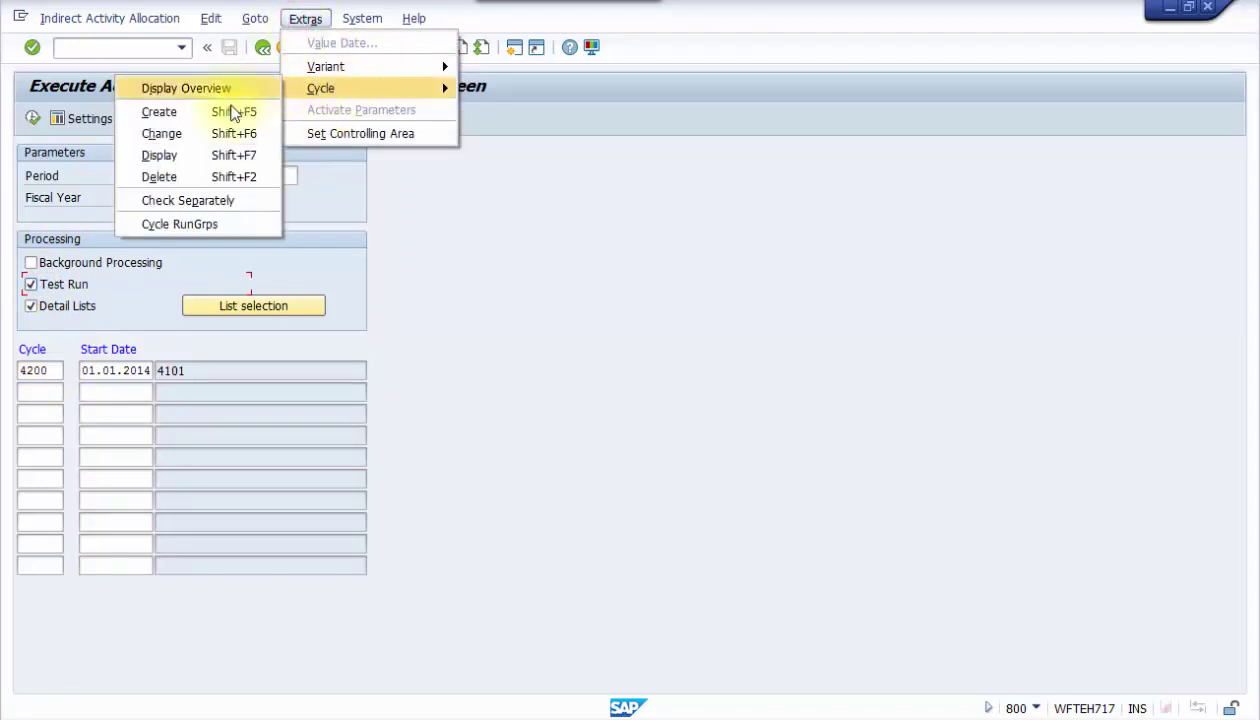
click(207, 150)
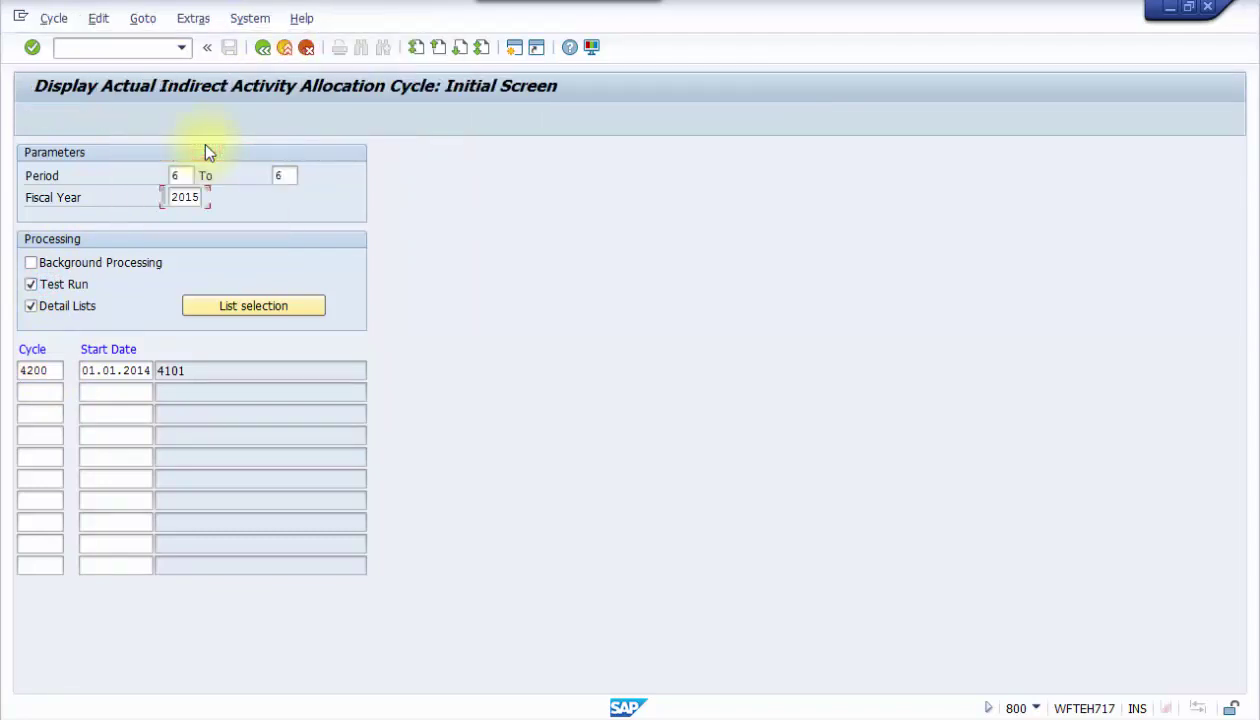
double_click(172, 193)
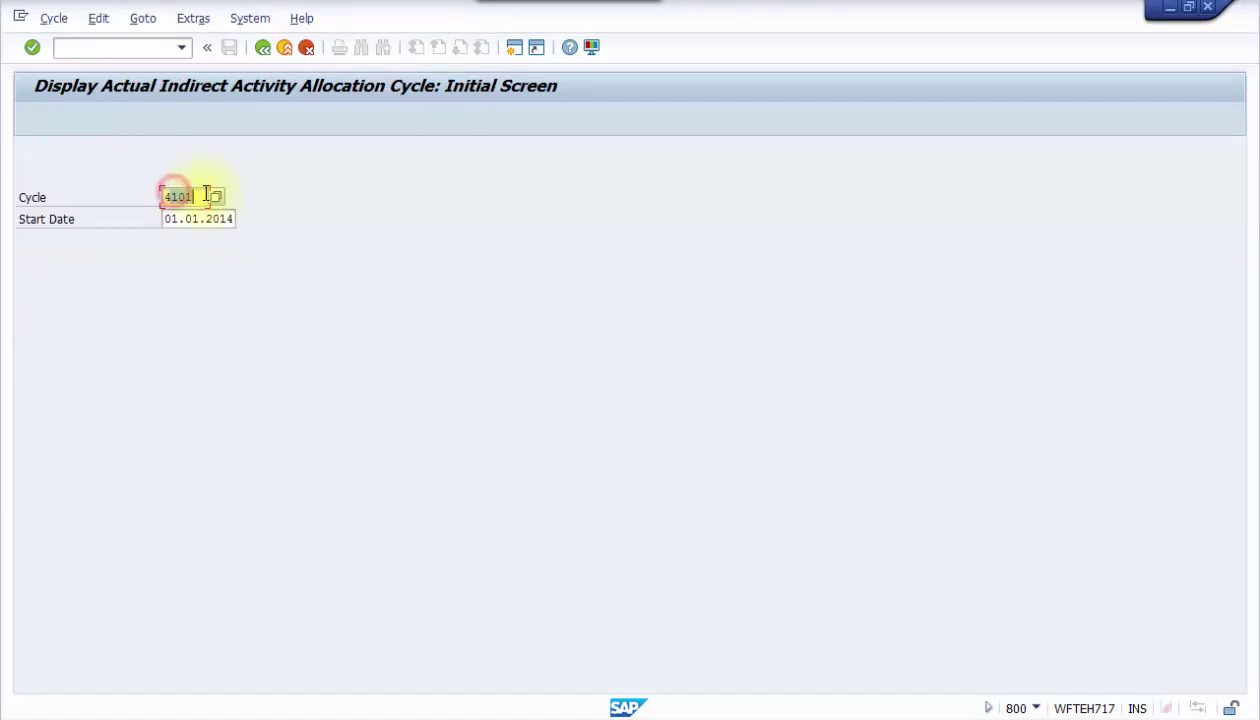
text(4200)
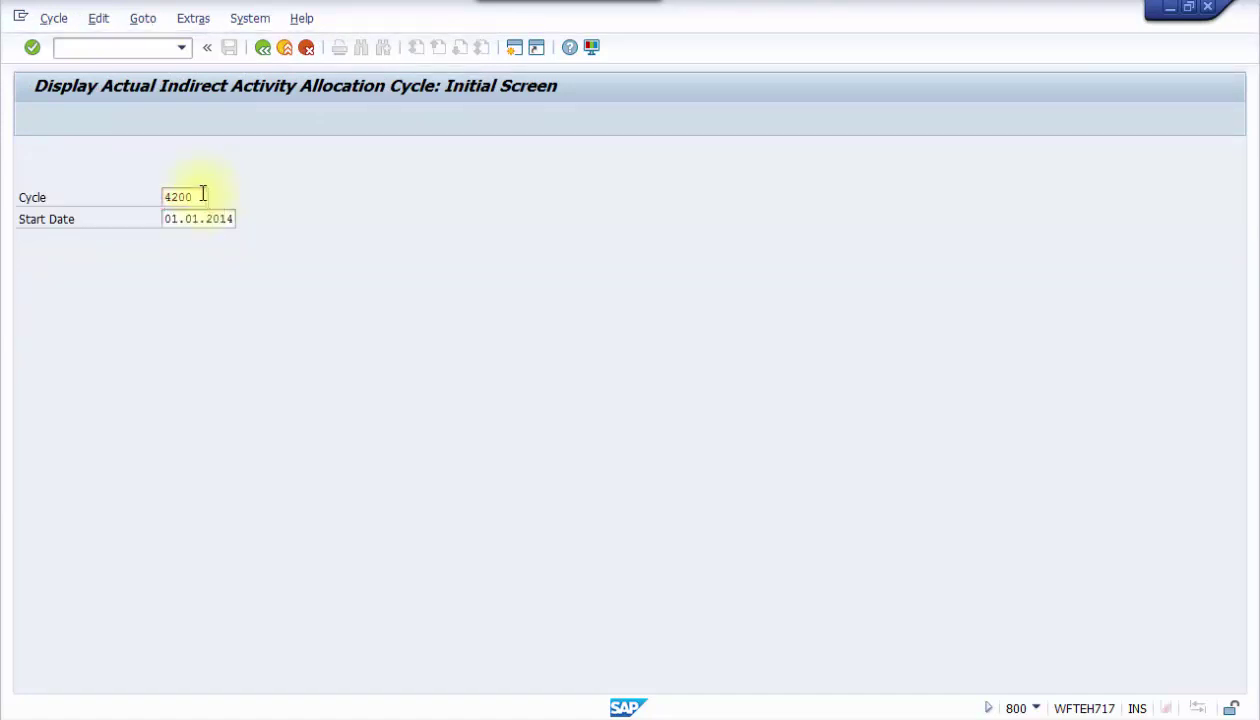
key(Return)
click(113, 118)
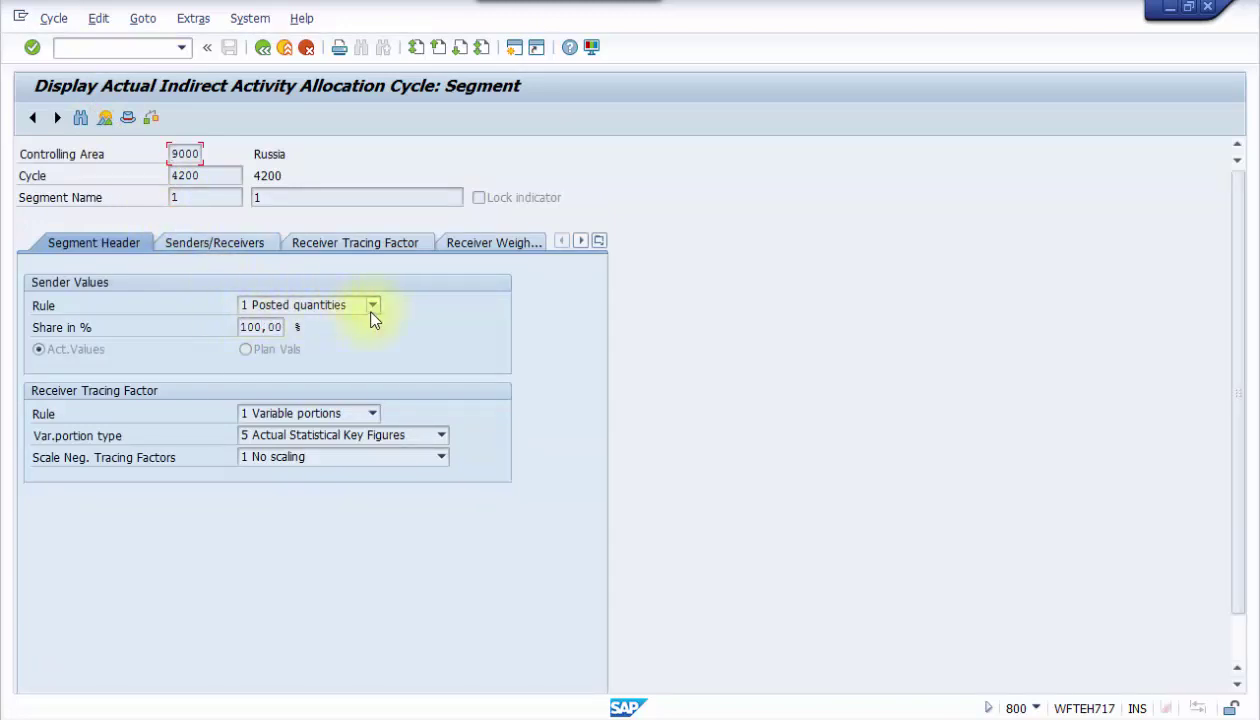
click(268, 306)
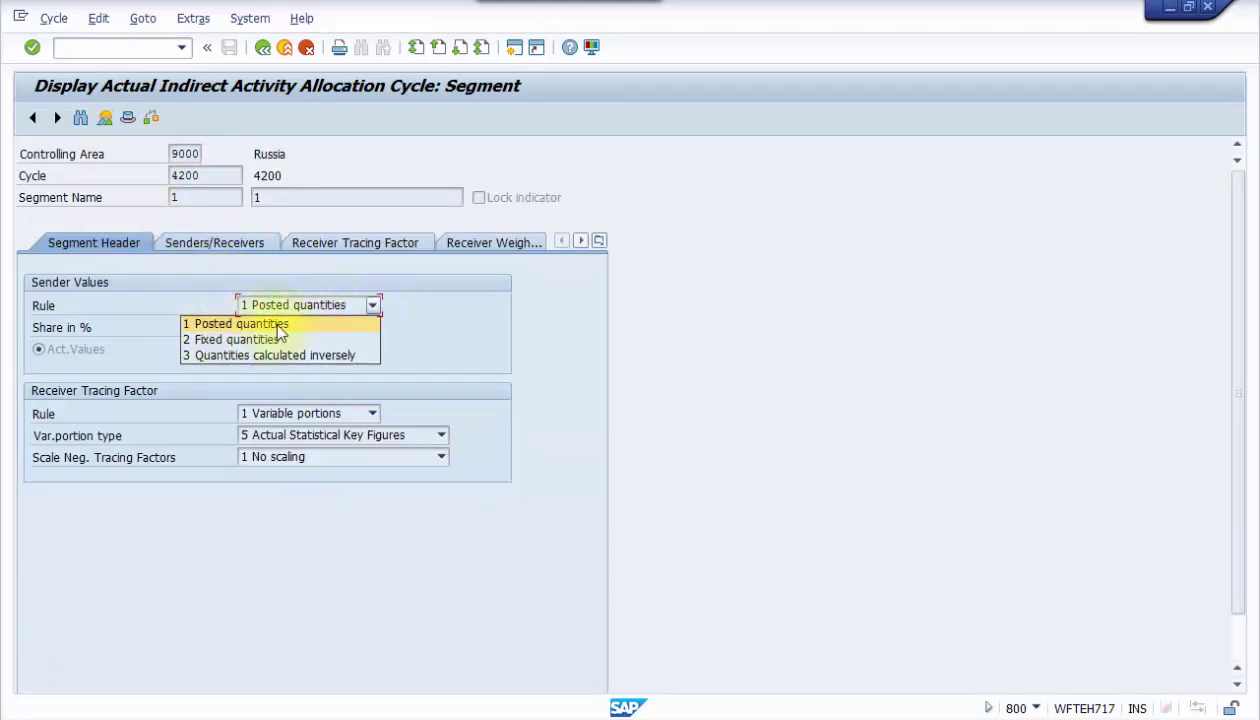
click(419, 340)
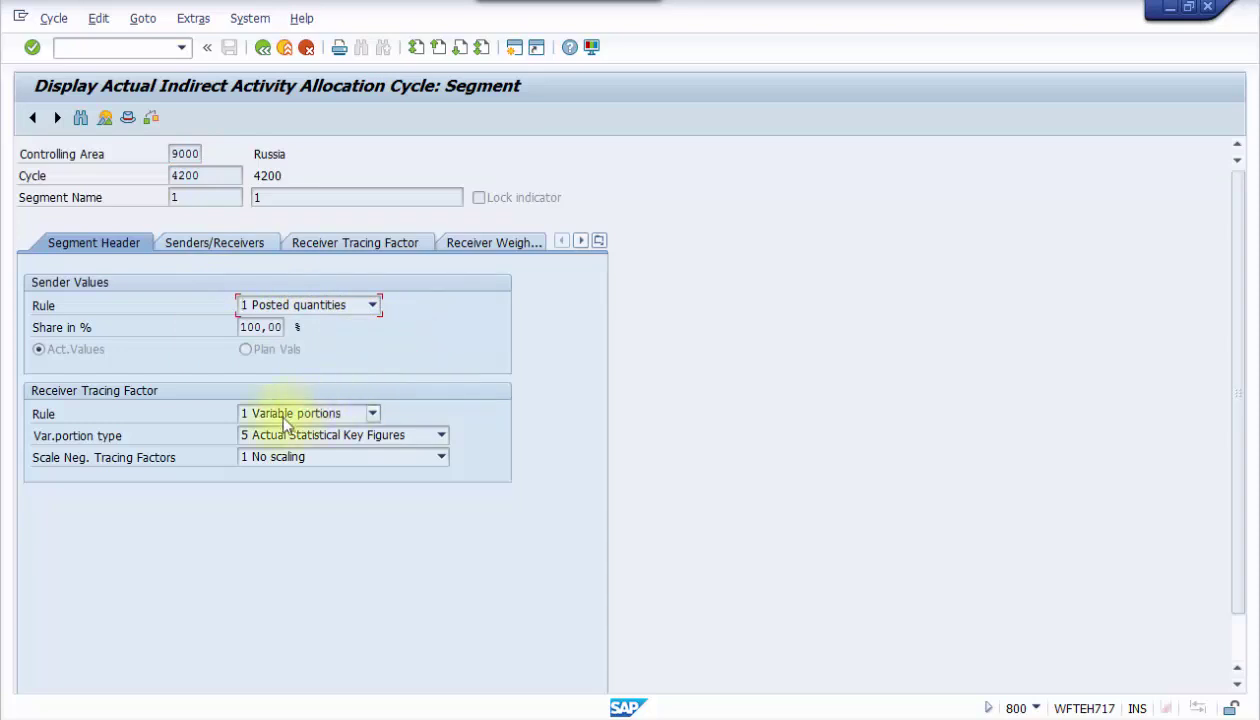
Step: Examine the segment's sender cost center and activity type, and its receiver cost center range
click(239, 247)
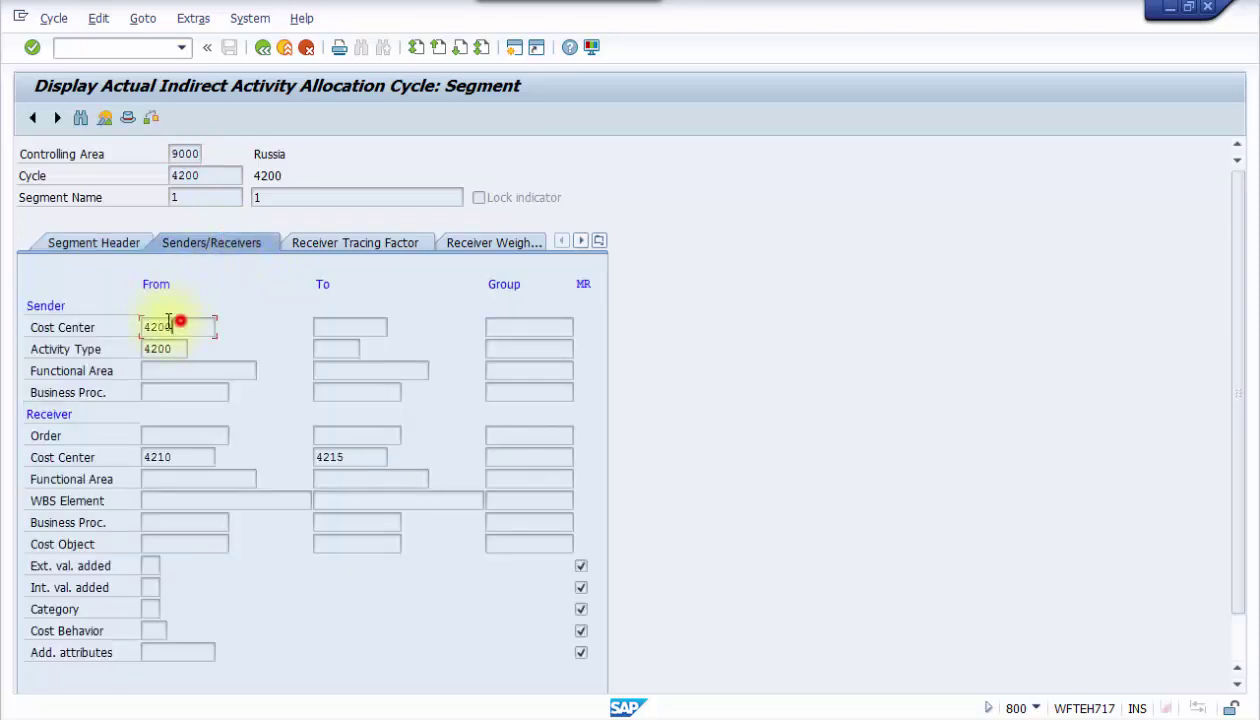
double_click(174, 349)
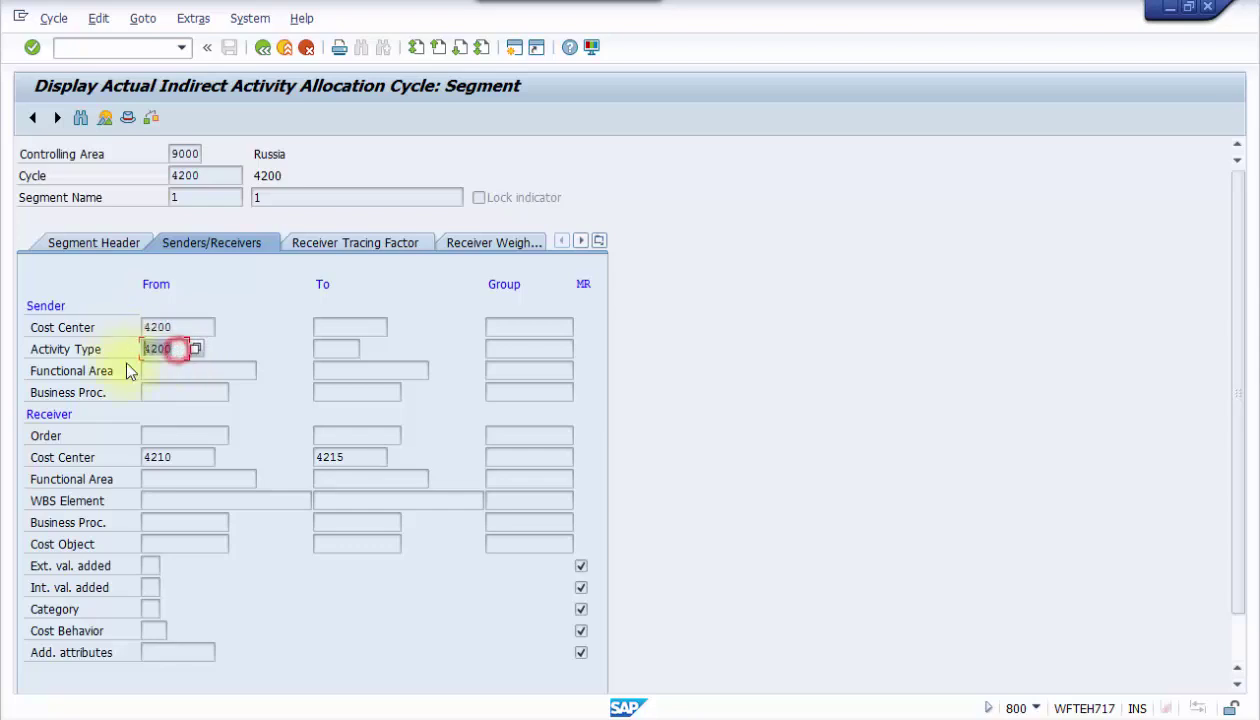
double_click(175, 458)
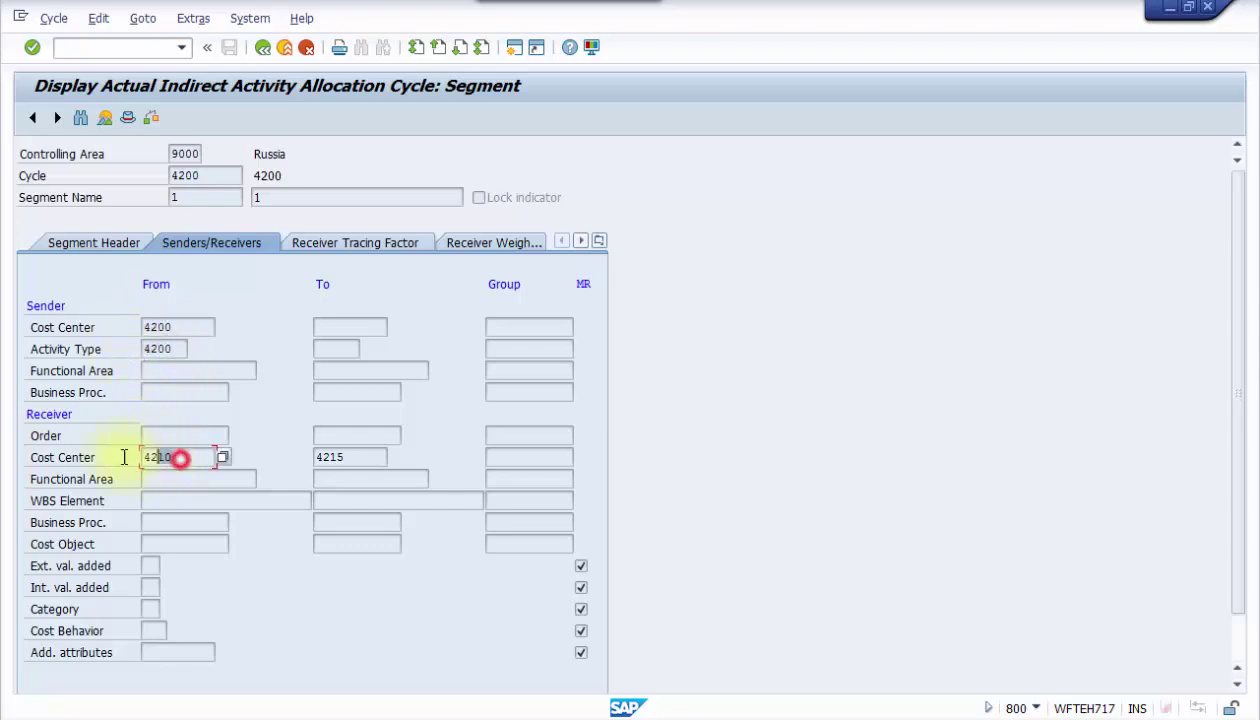
double_click(360, 458)
Step: Review the segment's receiver tracing factor and weighting factors, and return to the allocation's initial screen
click(349, 246)
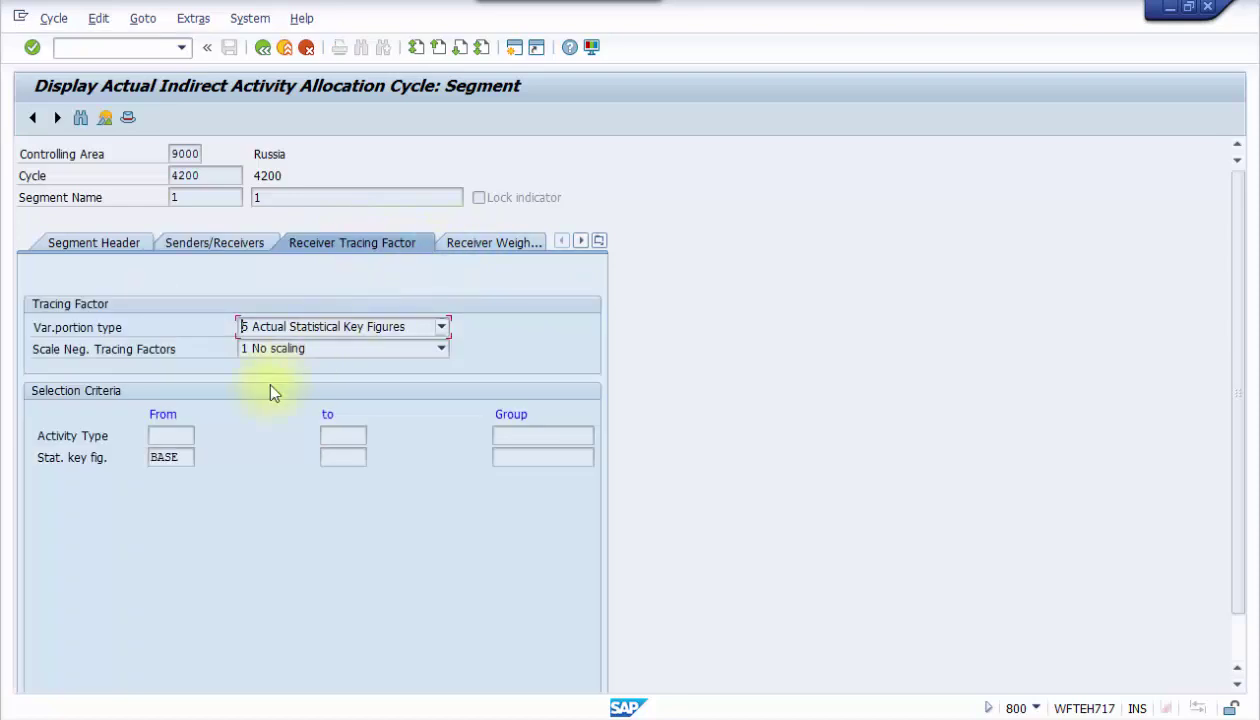
double_click(184, 452)
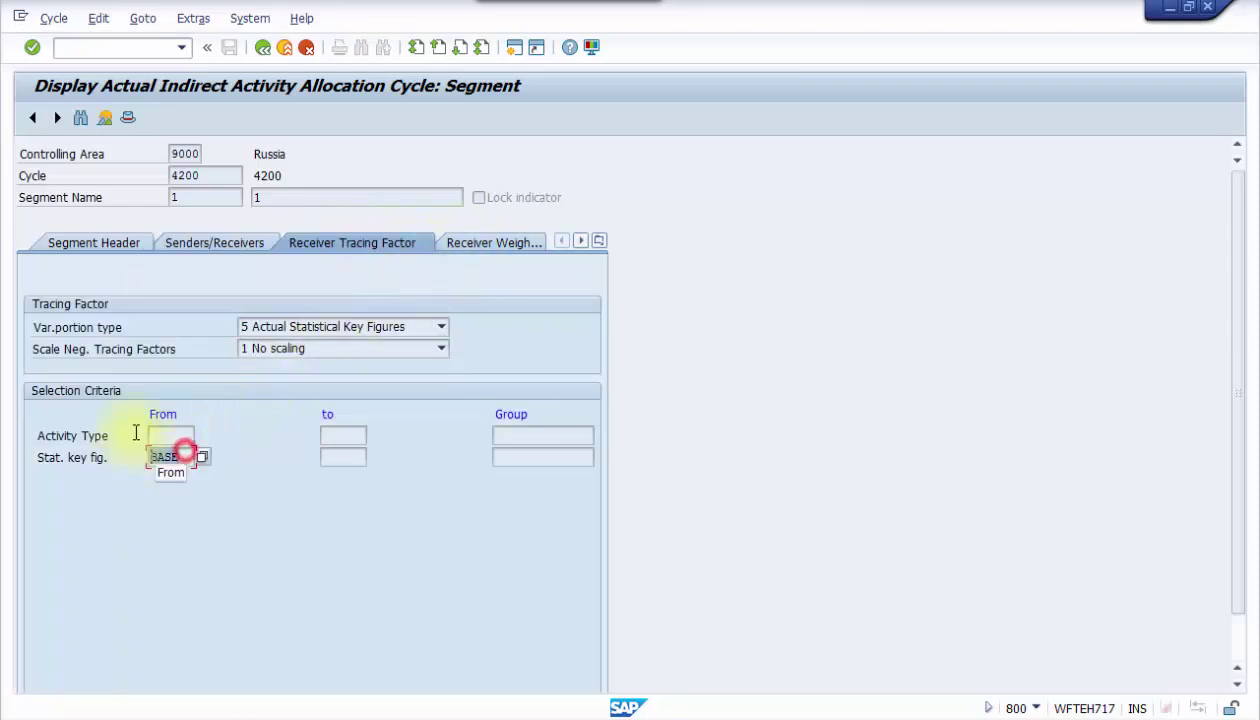
click(518, 246)
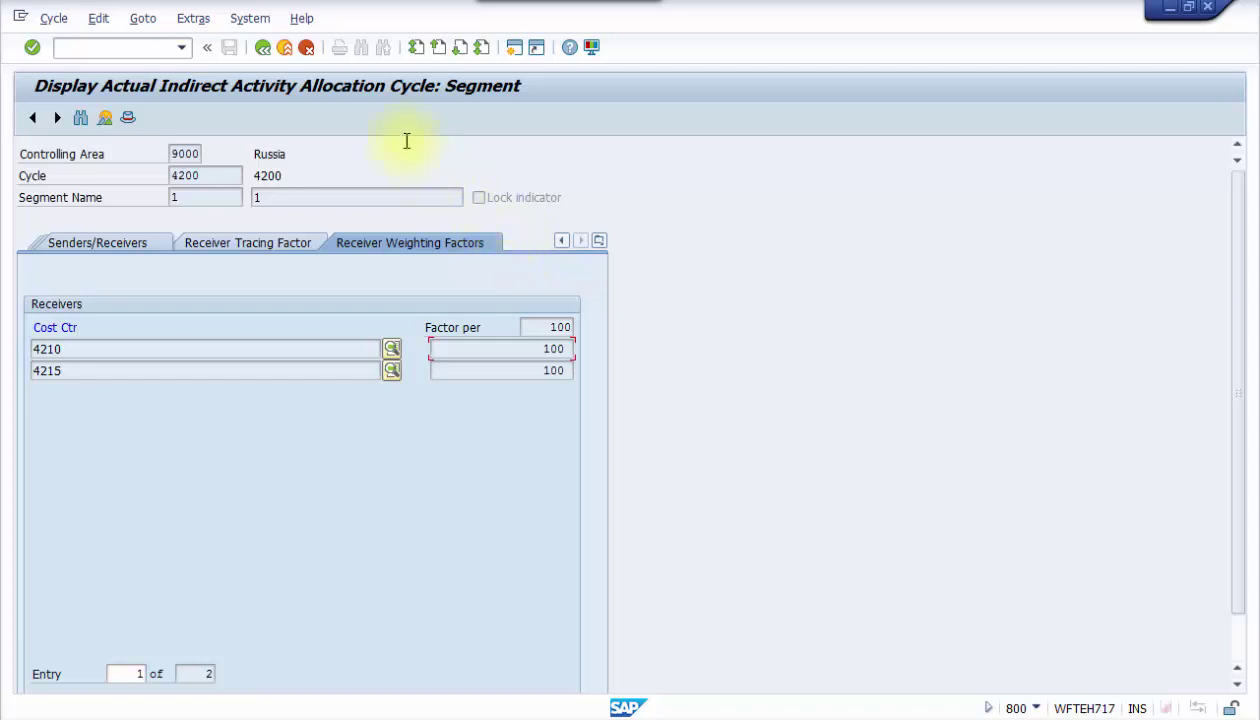
click(263, 48)
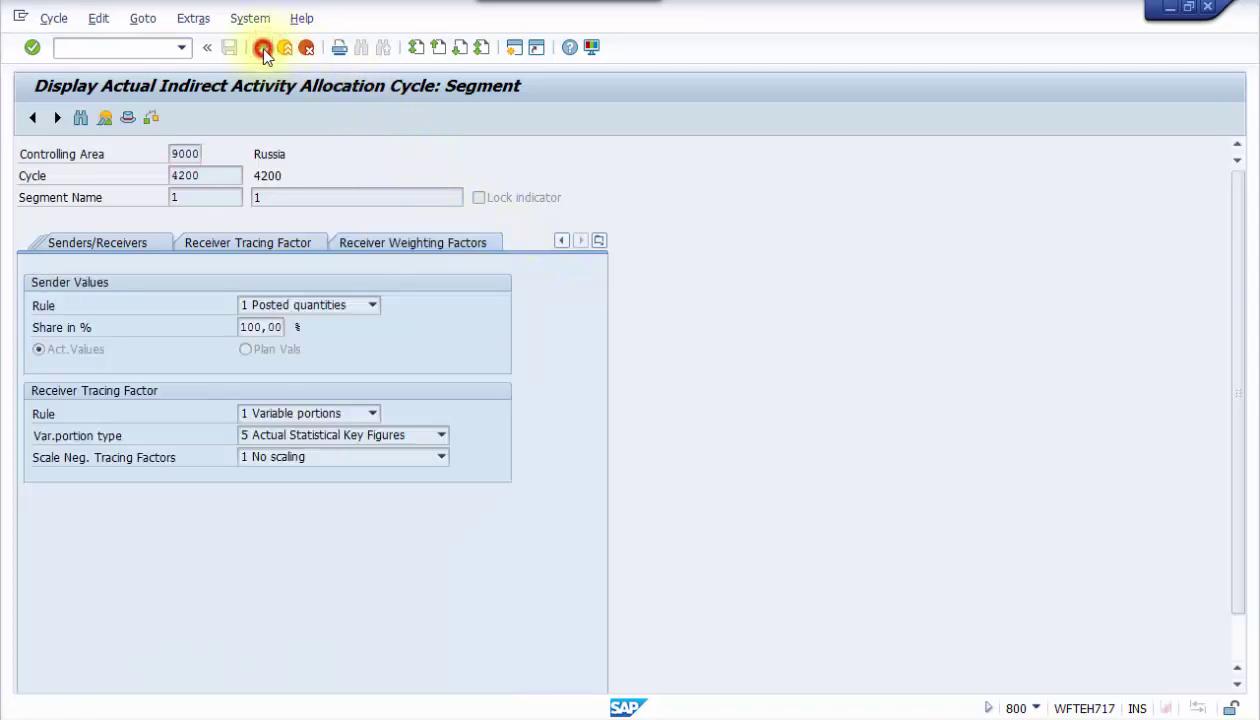
click(263, 48)
click(263, 48)
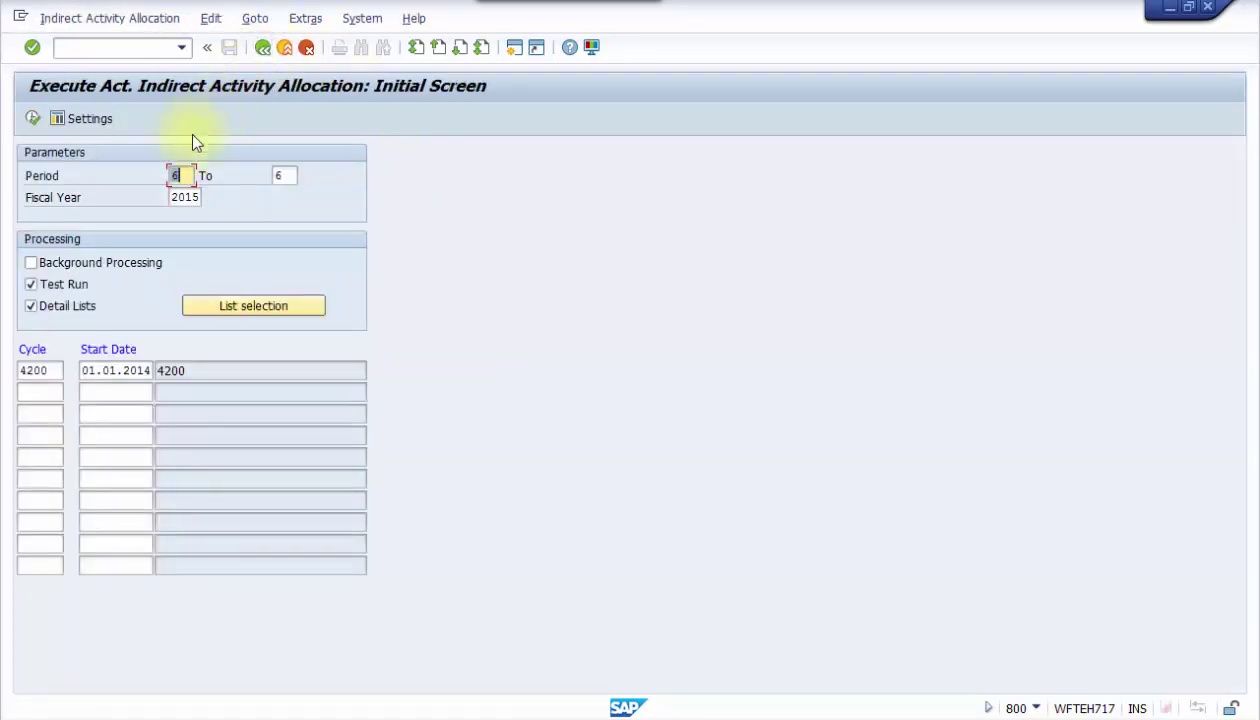
Step: Execute the allocation of cycle 4200 as a test run and examine the actual activity in the receiver list
click(33, 118)
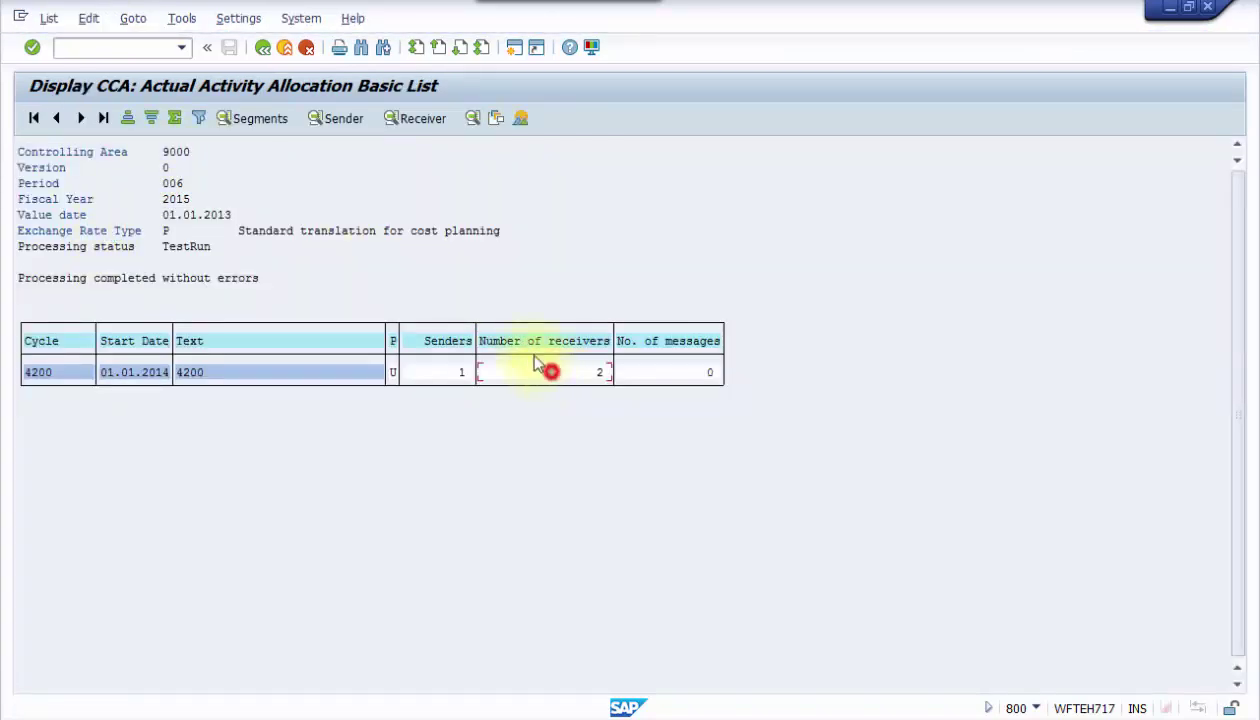
click(425, 118)
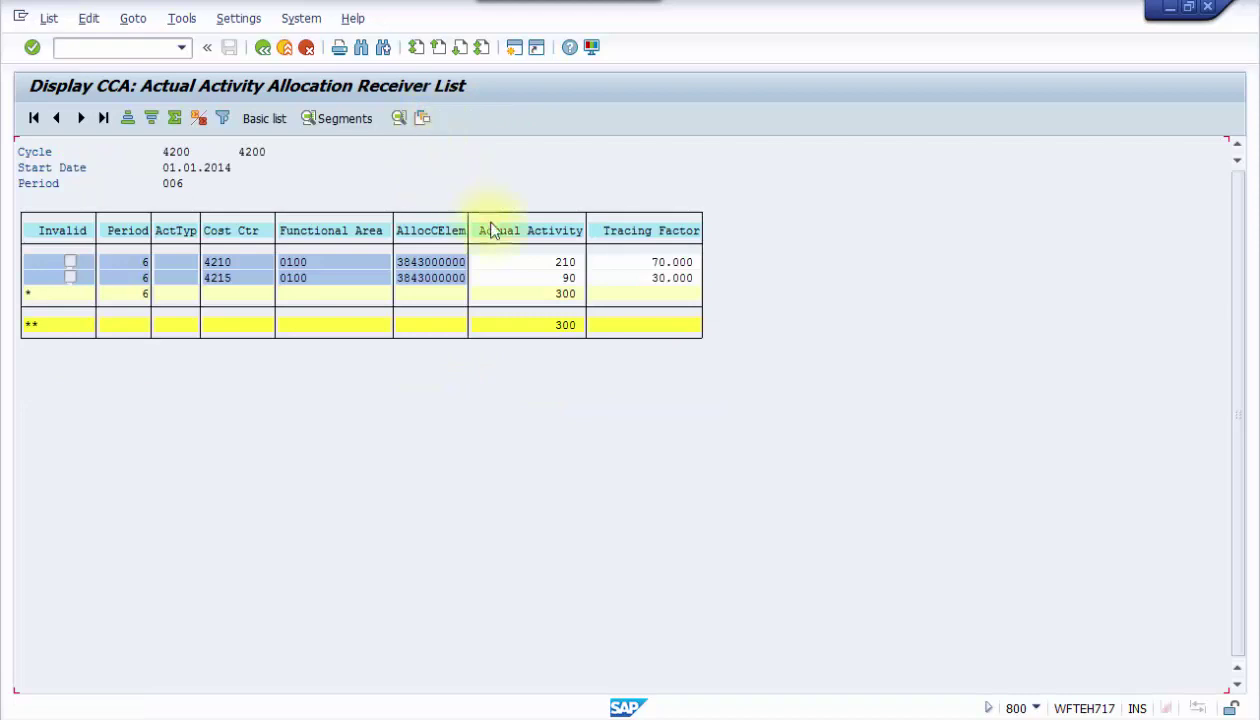
click(566, 277)
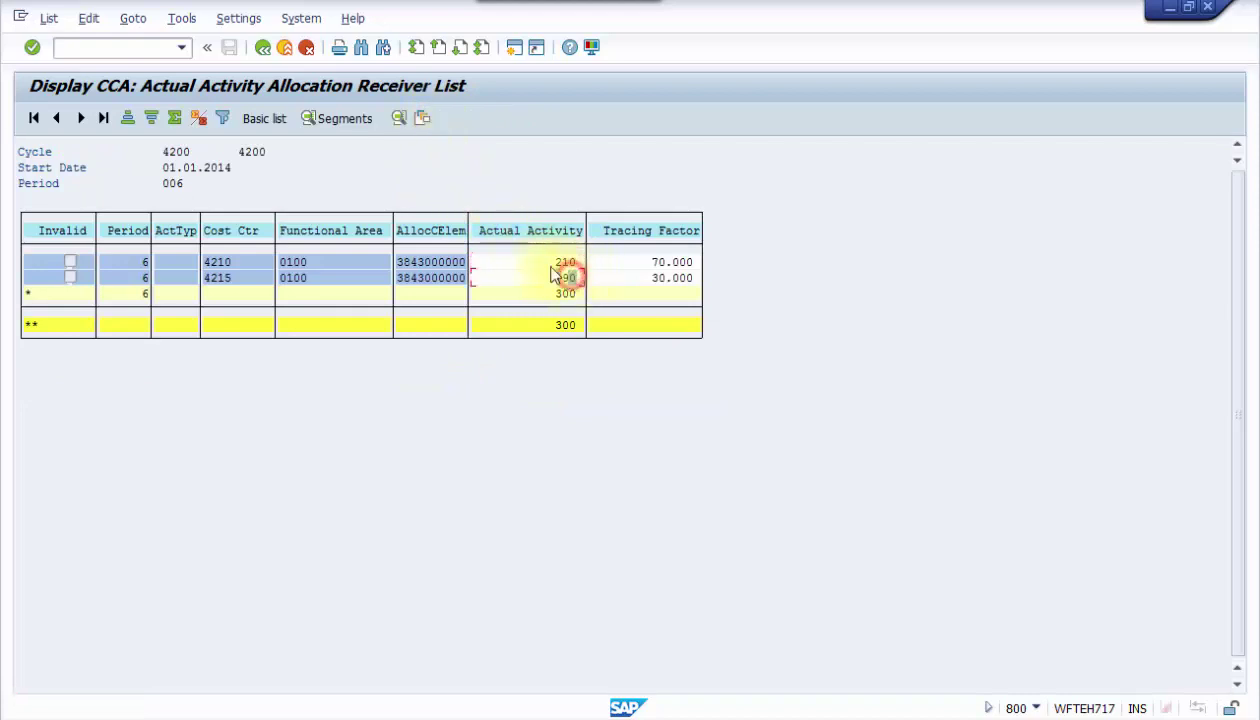
click(266, 50)
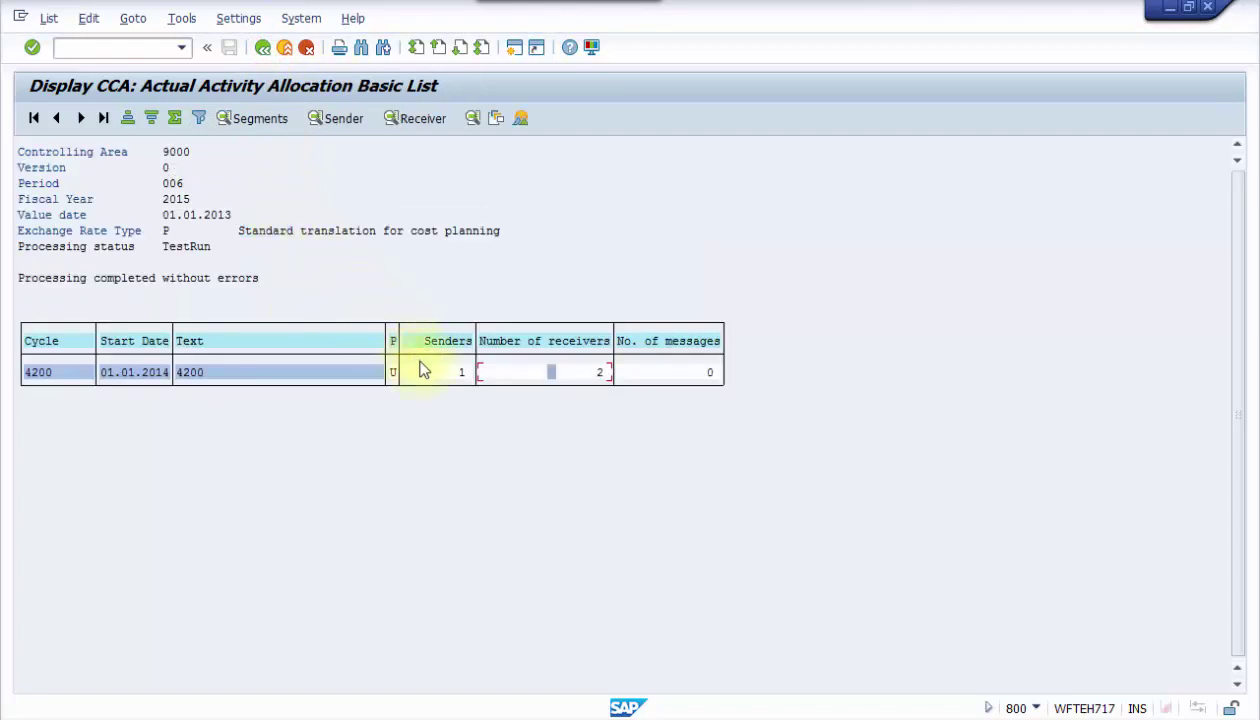
Step: Examine the actual activity in the test run's sender list and leave the result list
click(427, 373)
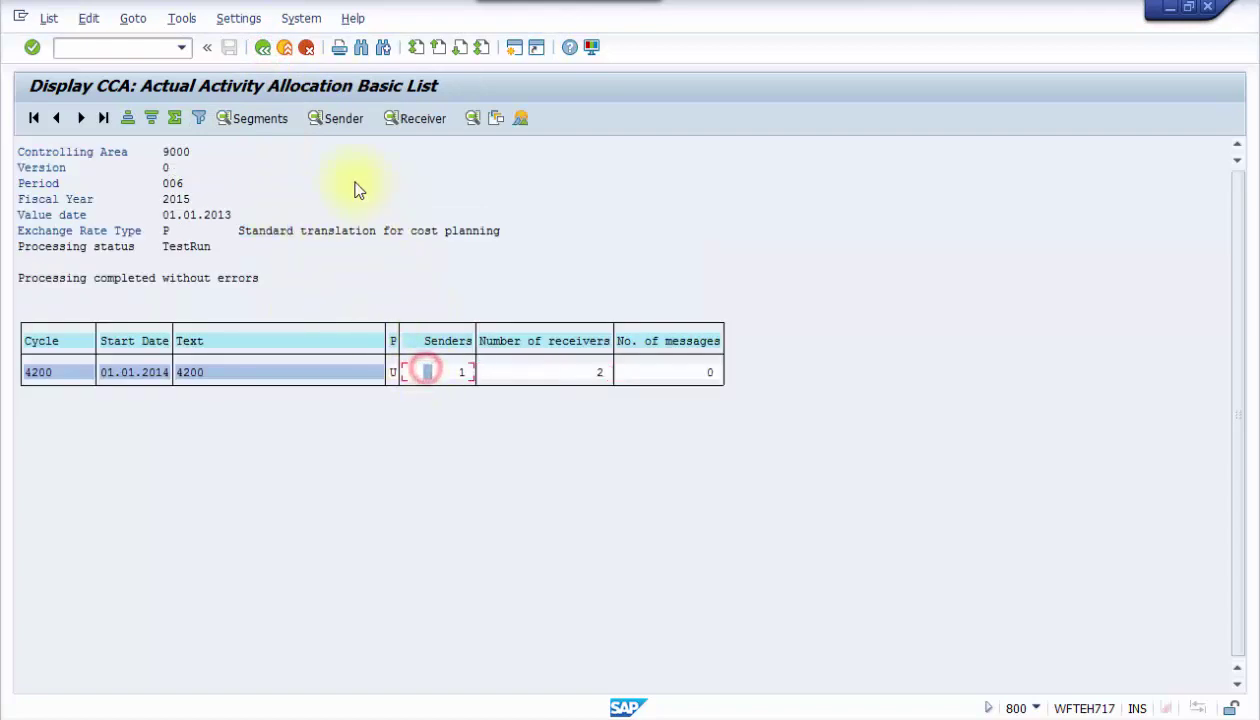
click(338, 120)
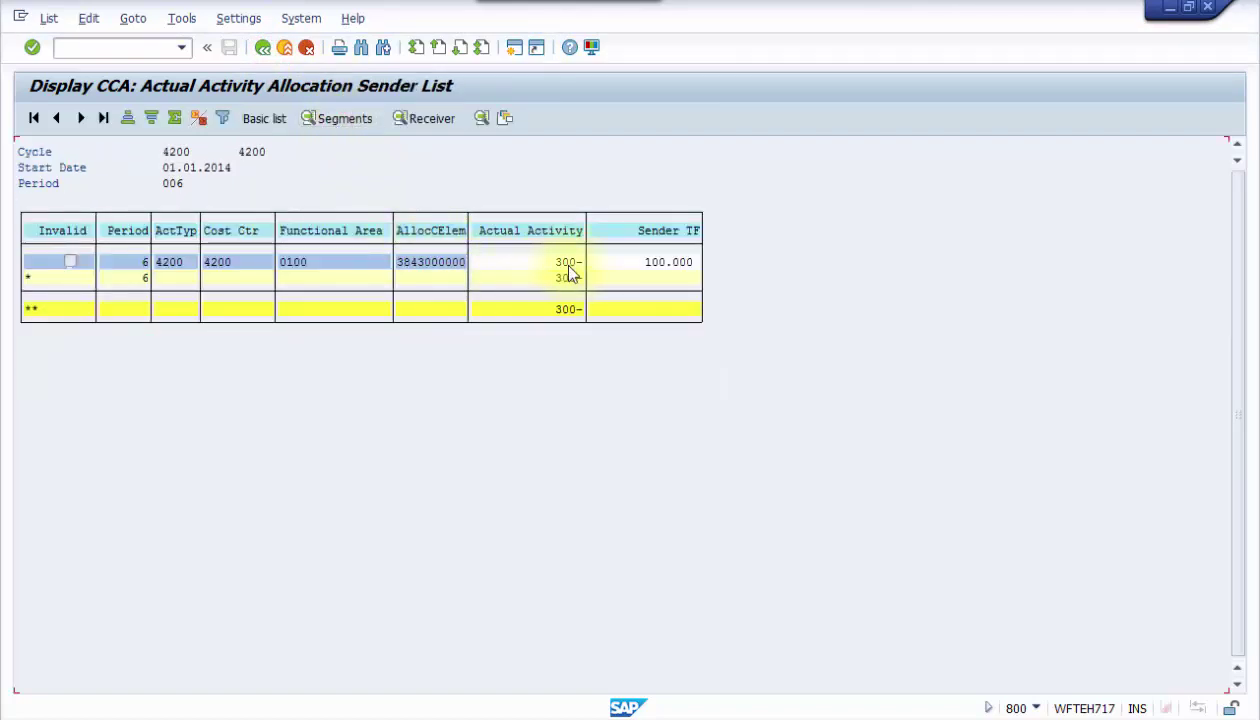
click(265, 48)
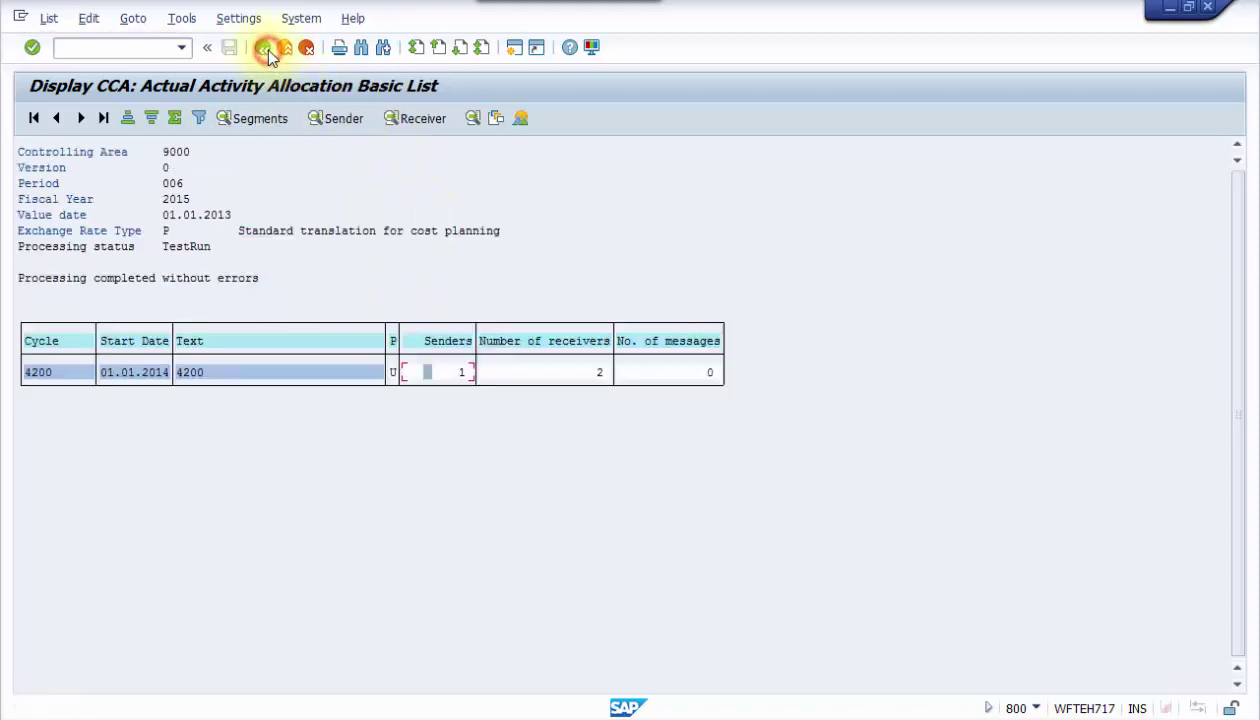
click(265, 48)
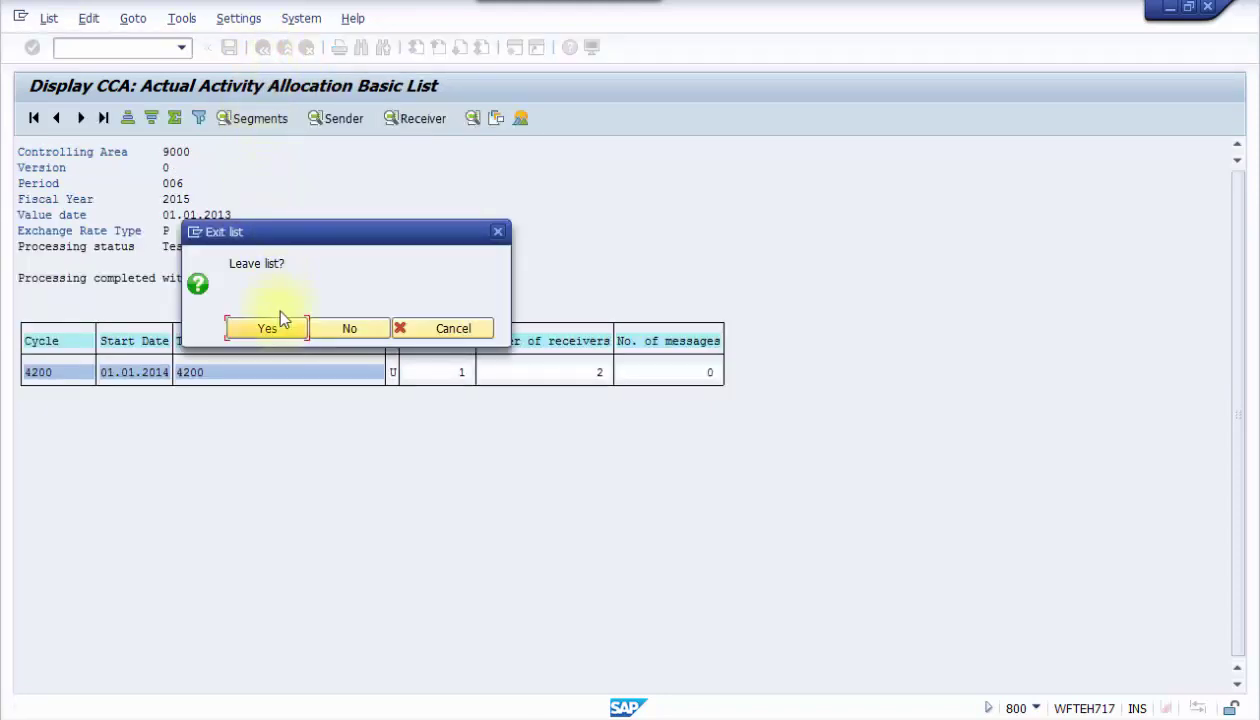
click(280, 329)
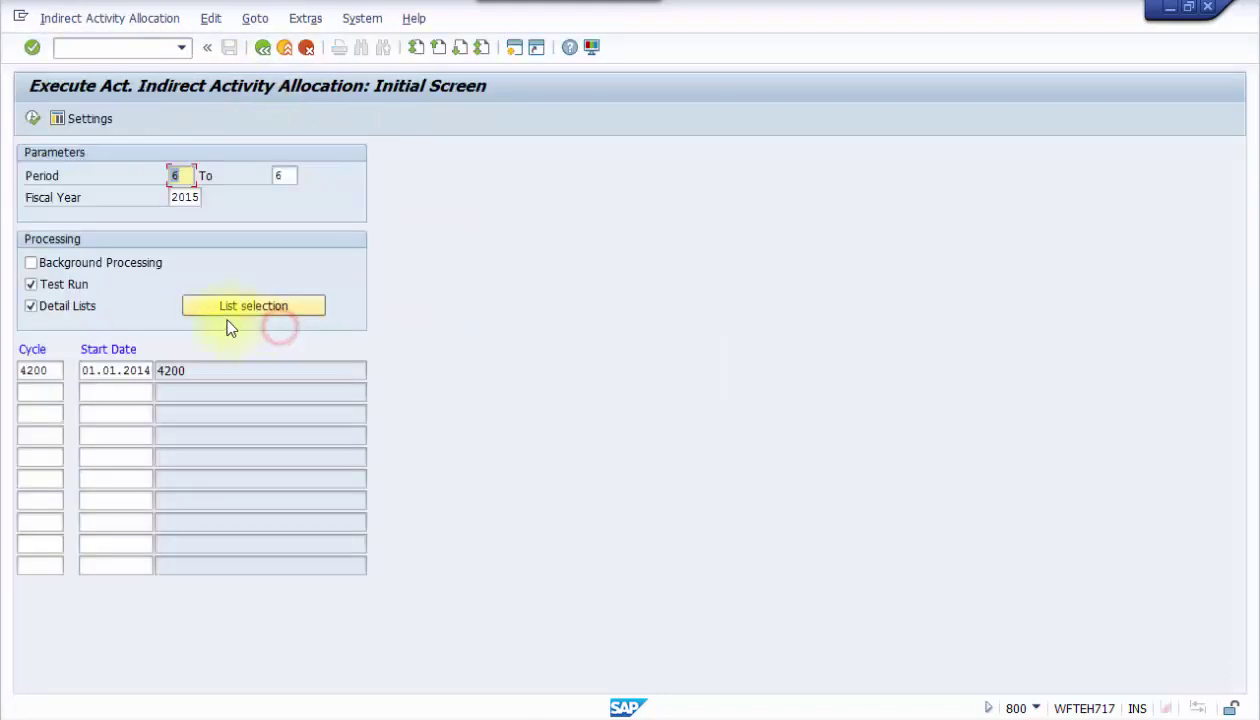
Step: Disable the test run, execute the allocation of cycle 4200 as an update run and leave the result list
click(66, 286)
click(32, 118)
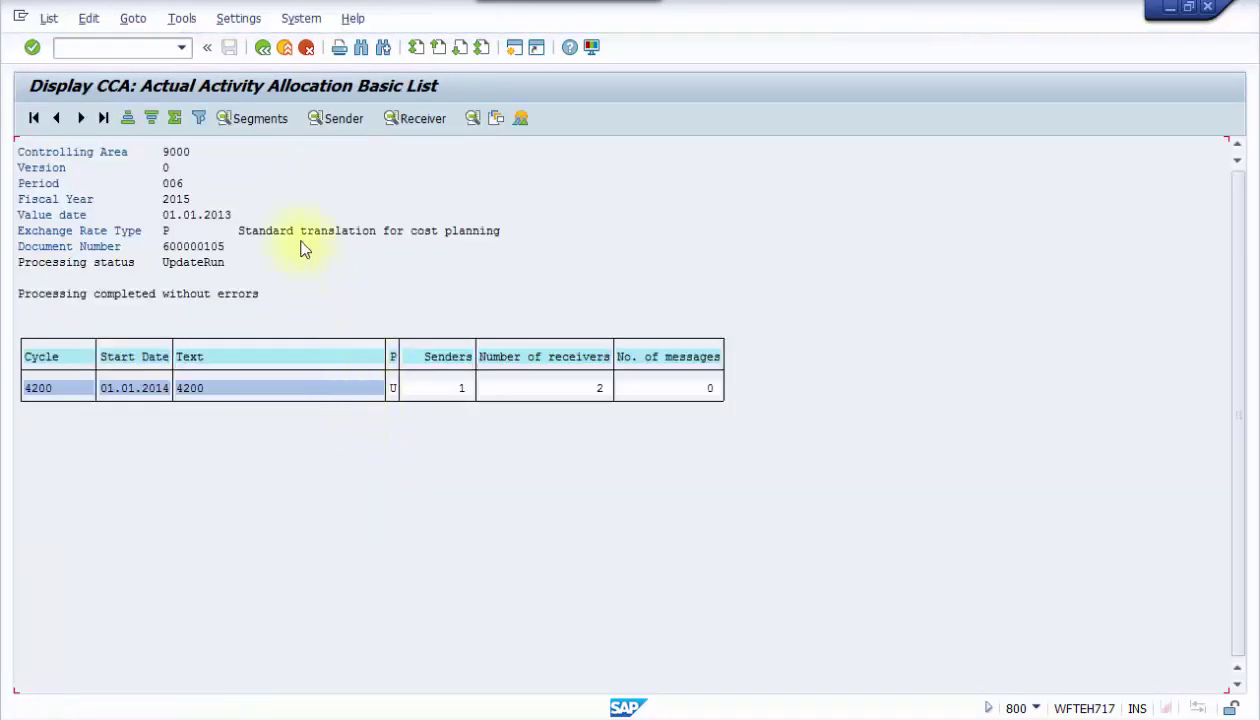
click(262, 49)
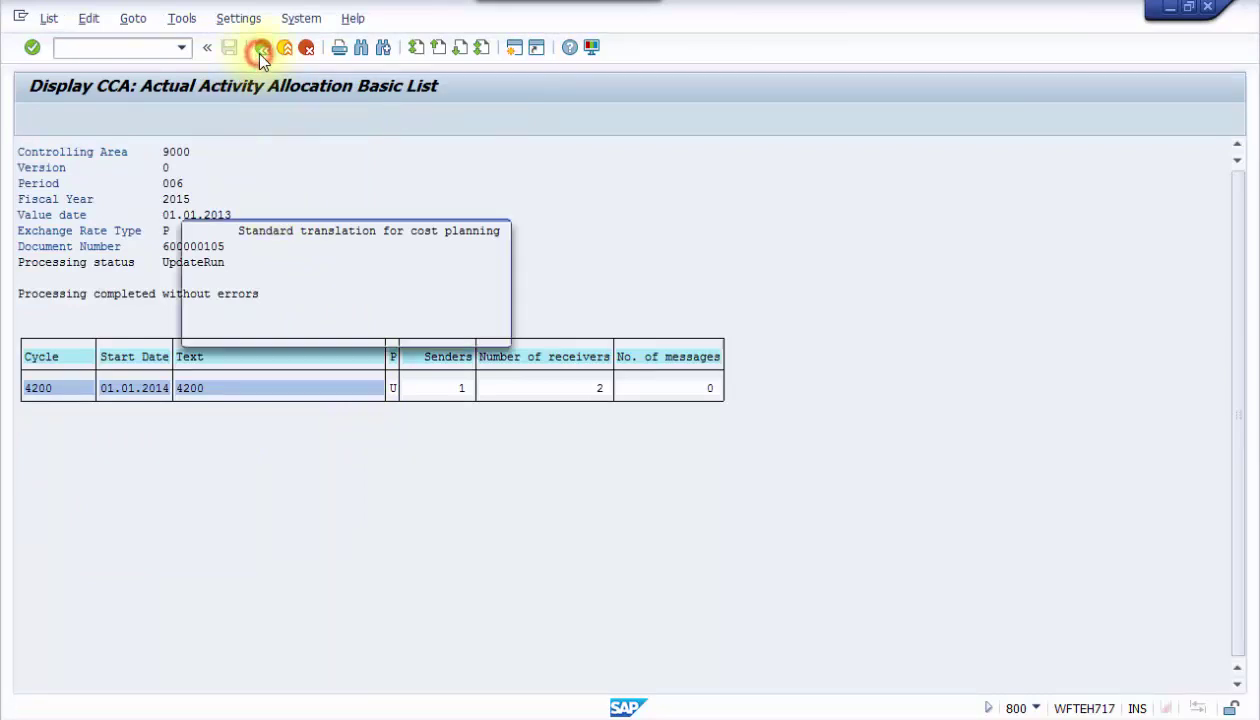
click(281, 327)
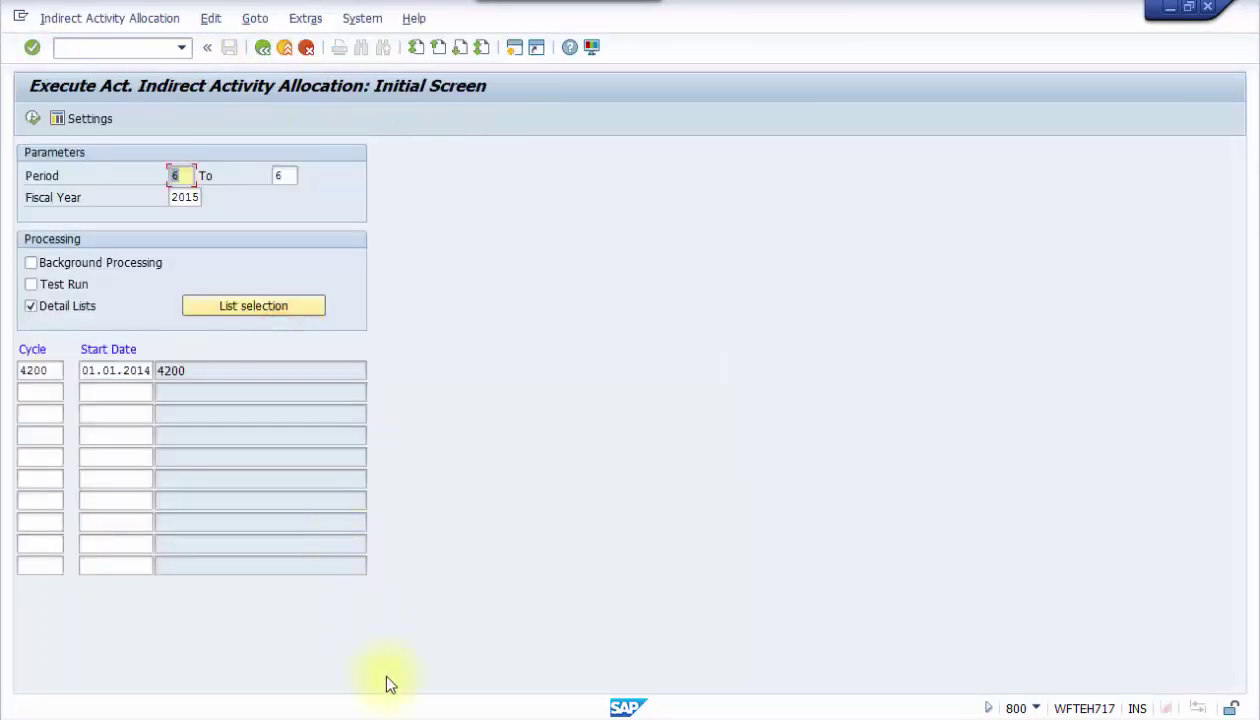
Step: Switch to the cost center actual/plan/variance report and rerun it with the existing selection to refresh its data
mouse_move(402, 712)
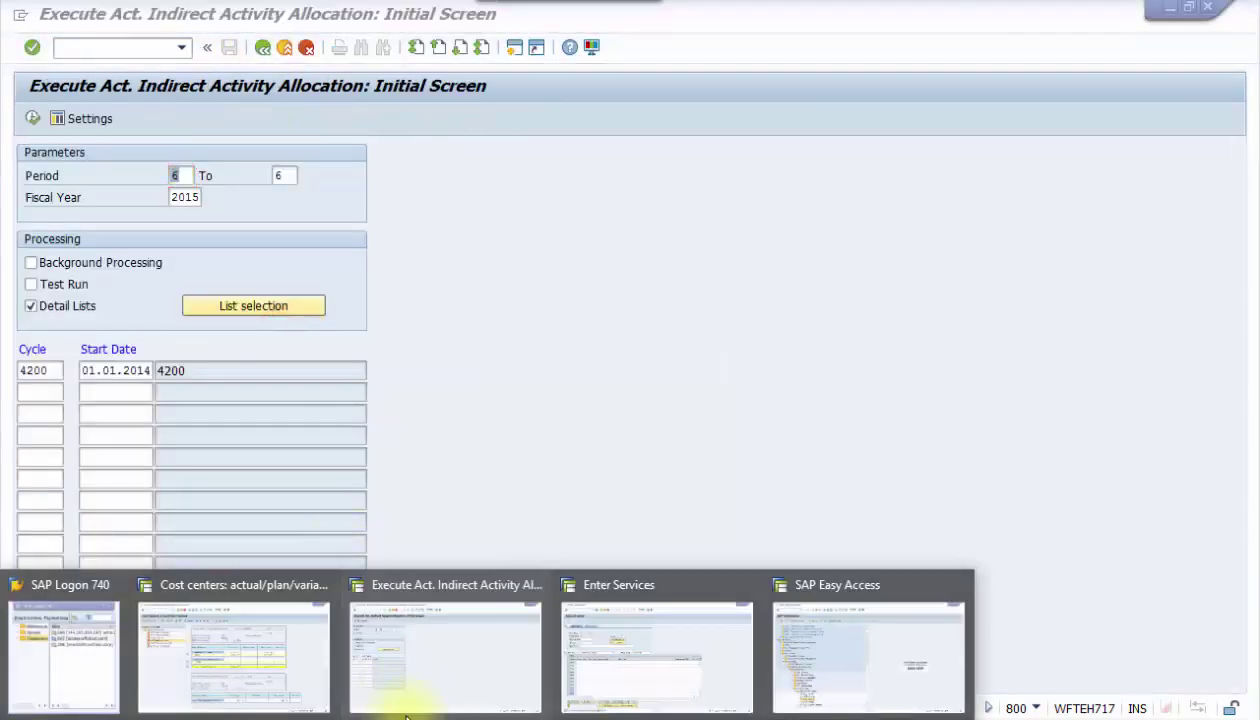
click(309, 665)
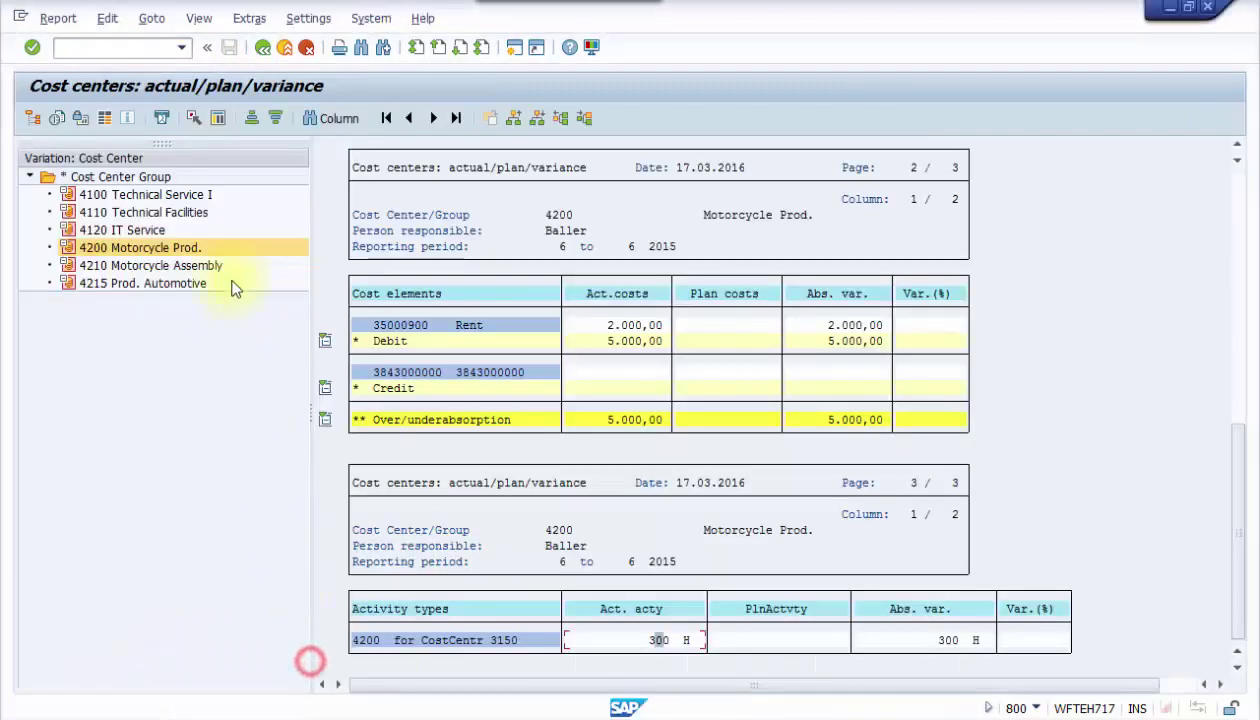
click(265, 52)
click(158, 249)
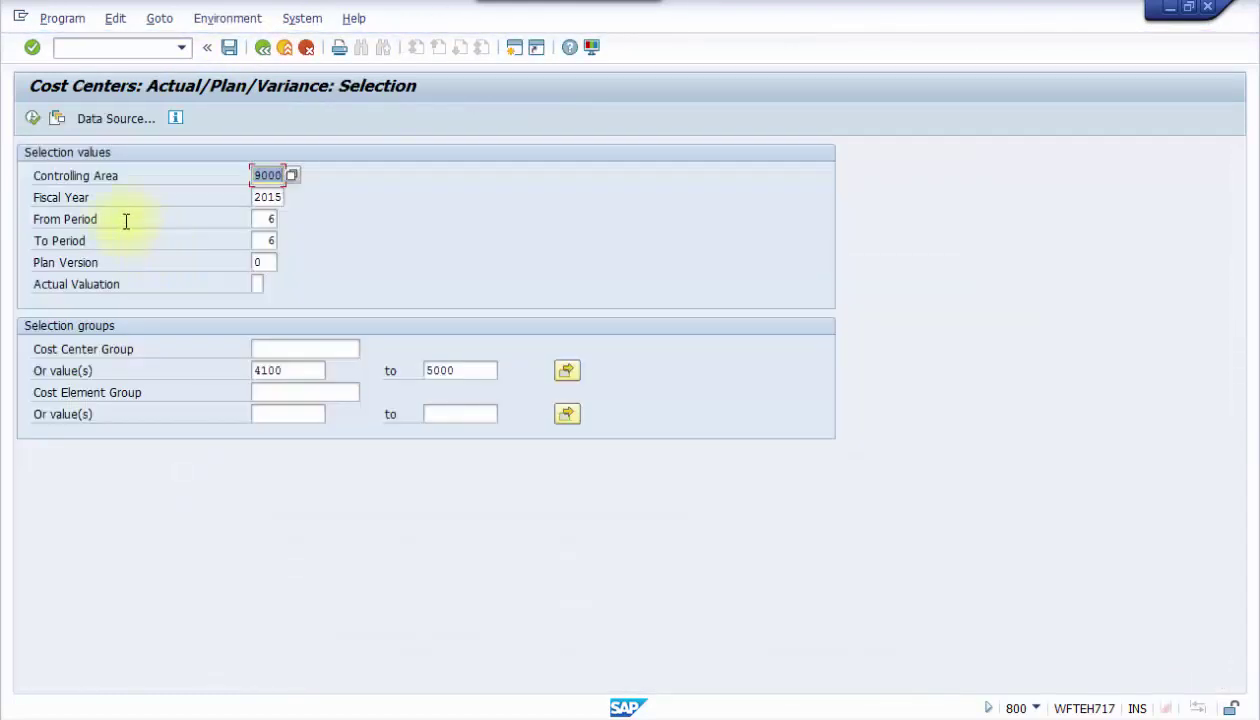
click(33, 119)
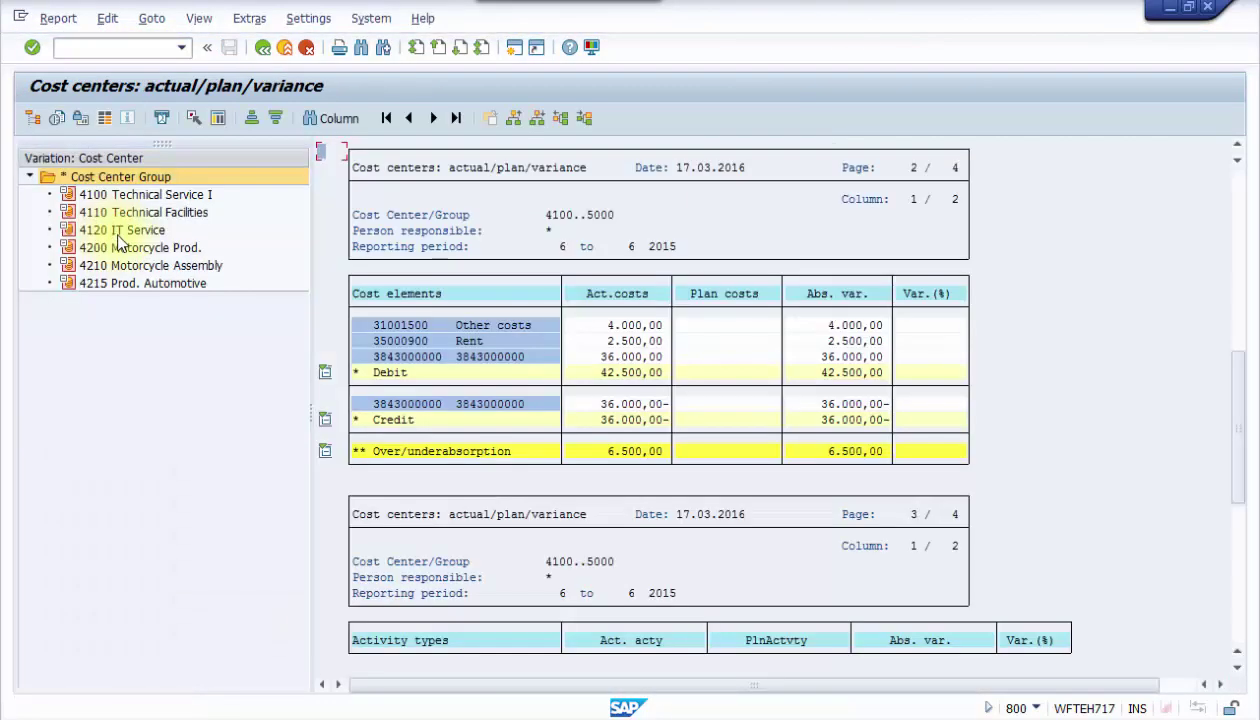
Step: Examine the actual costs, activity and quantities of cost center 4200 Motorcycle Prod. in the refreshed report
click(126, 249)
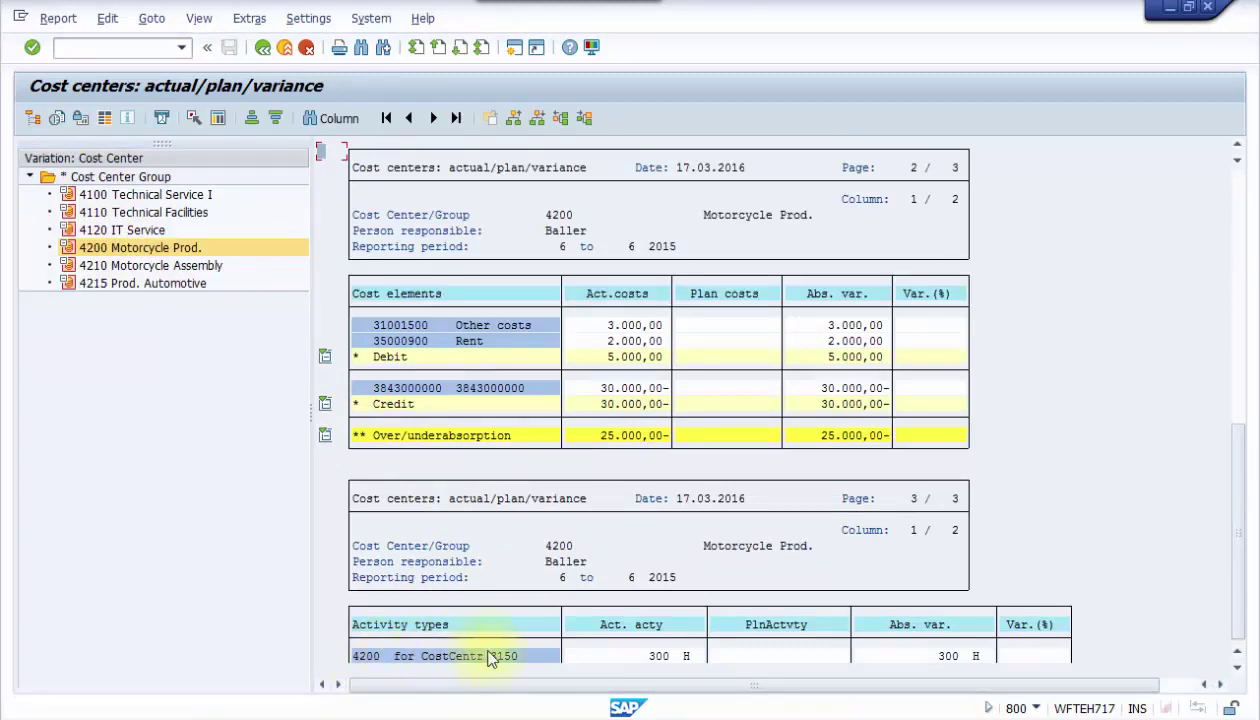
click(660, 658)
click(424, 115)
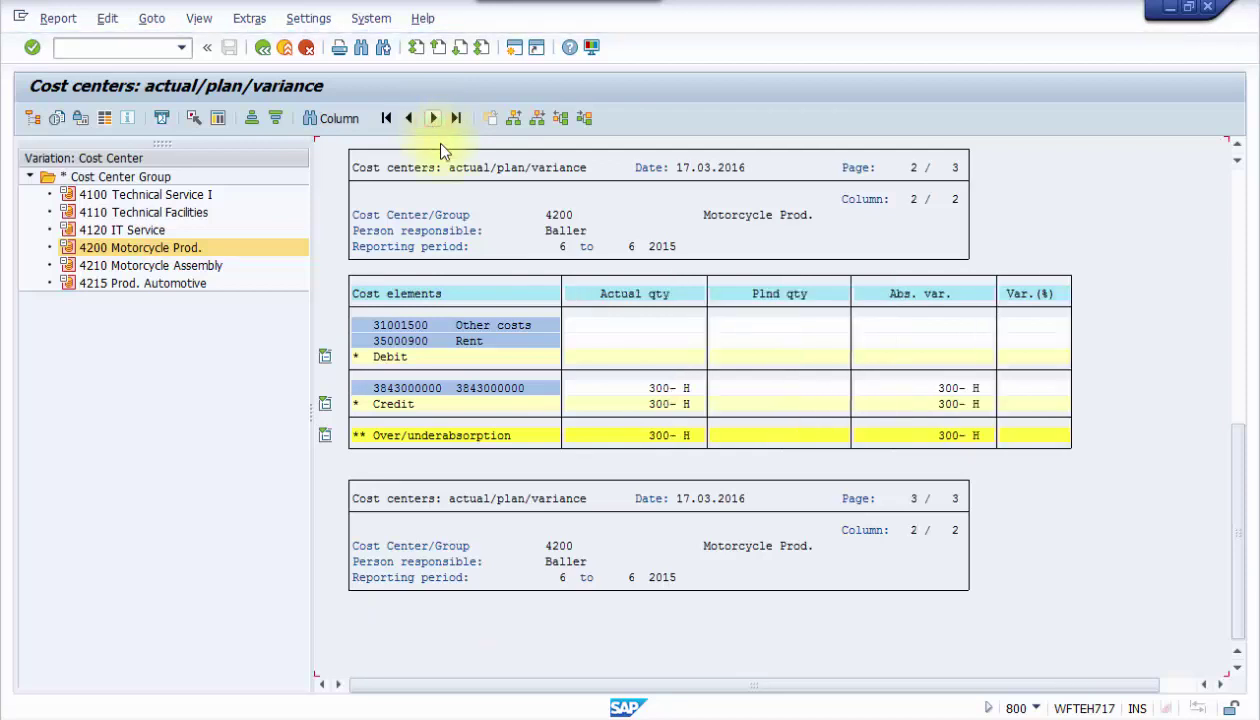
click(387, 118)
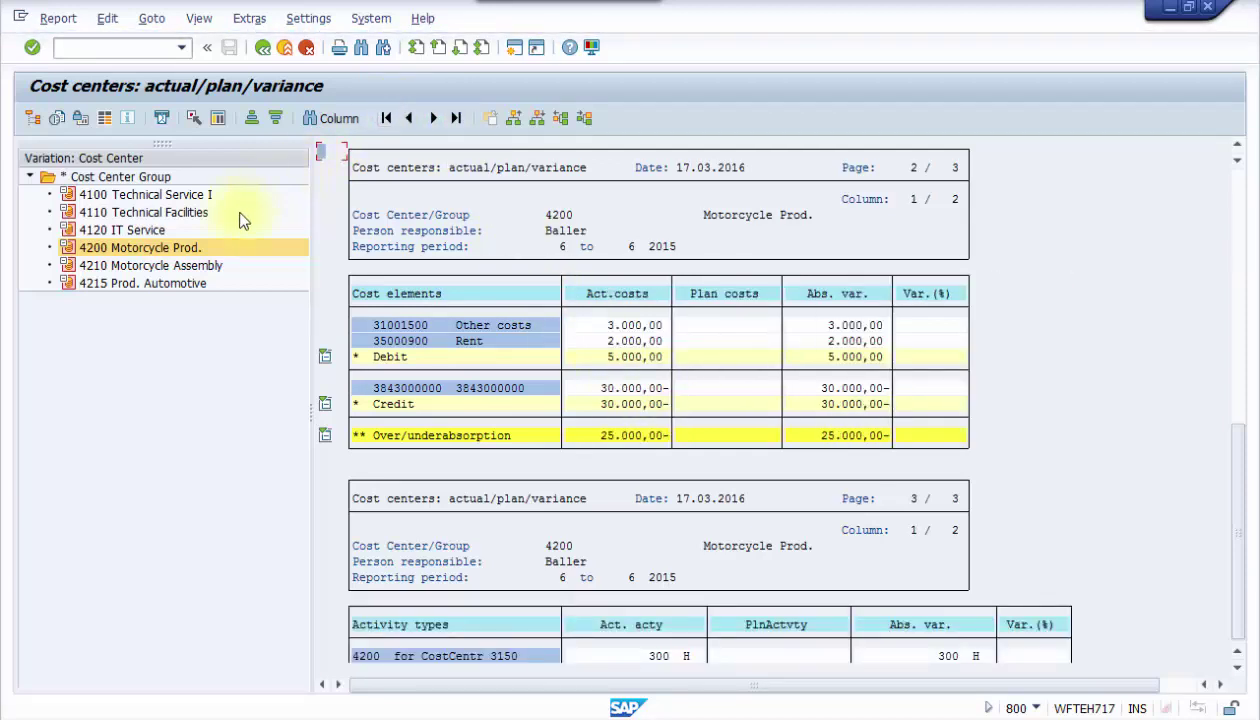
Step: Examine the allocated actual costs and quantities of cost center 4210 Motorcycle Assembly and the actual costs of 4215 Prod. Automotive
click(180, 266)
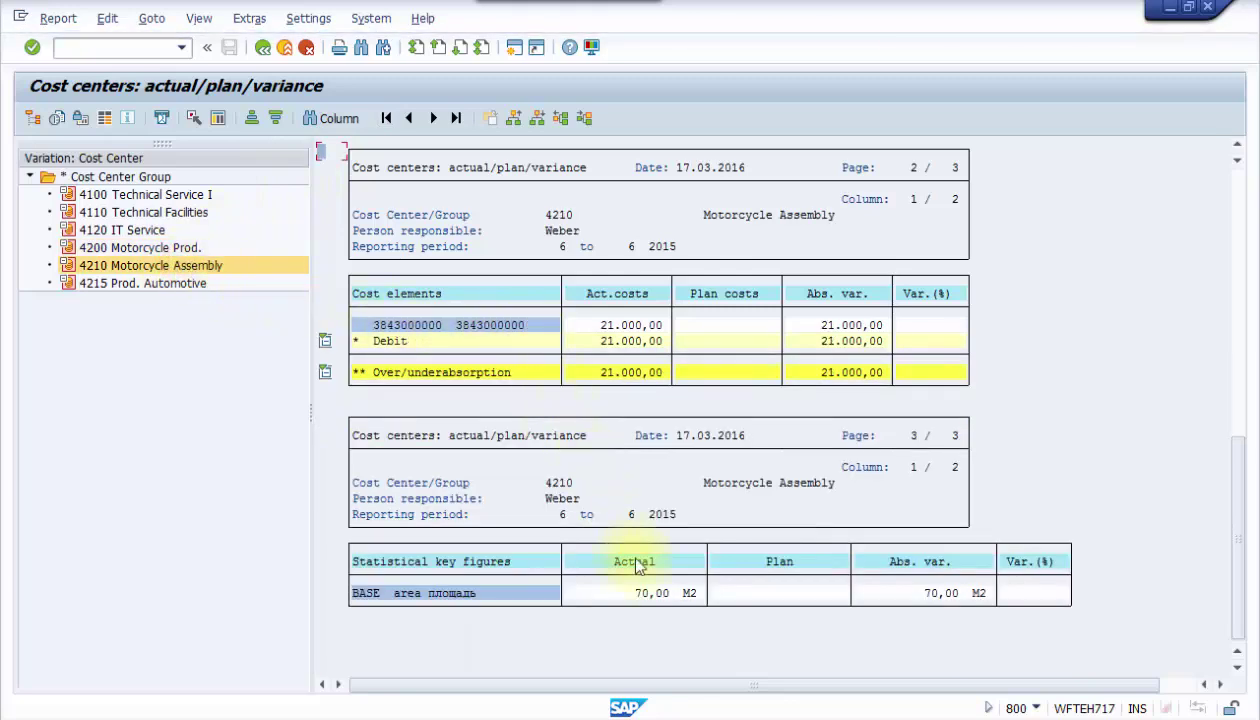
click(433, 118)
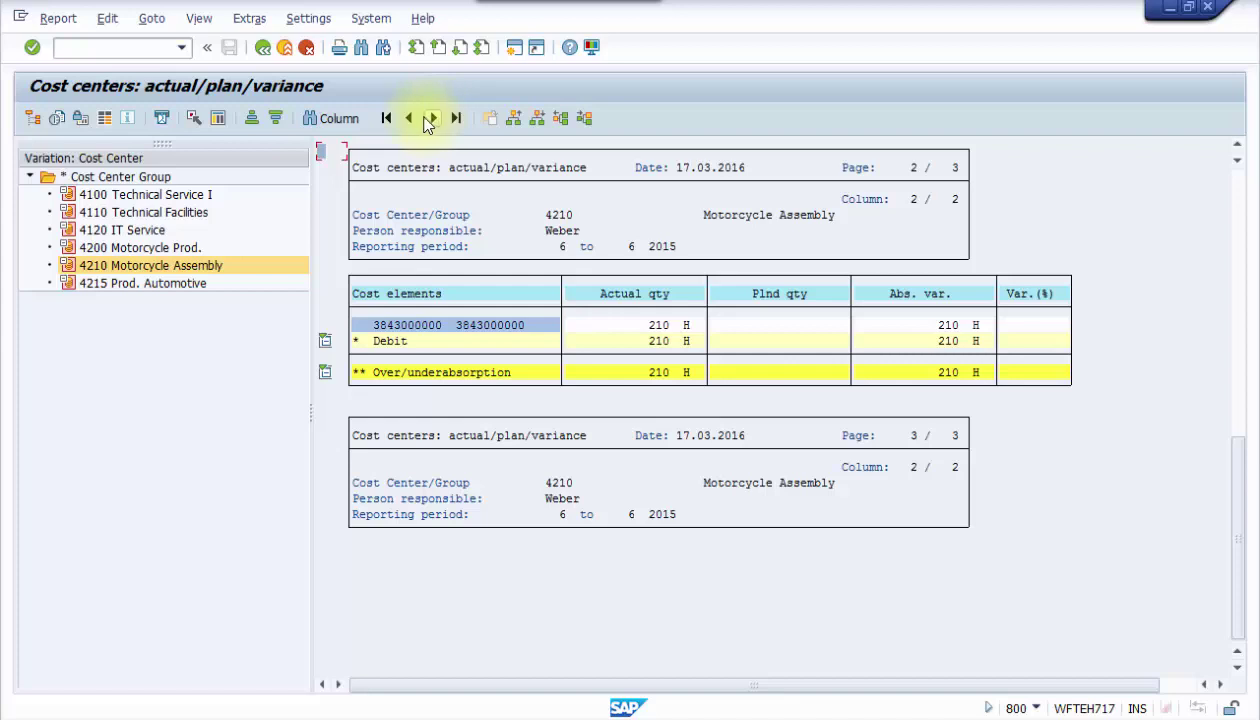
click(157, 284)
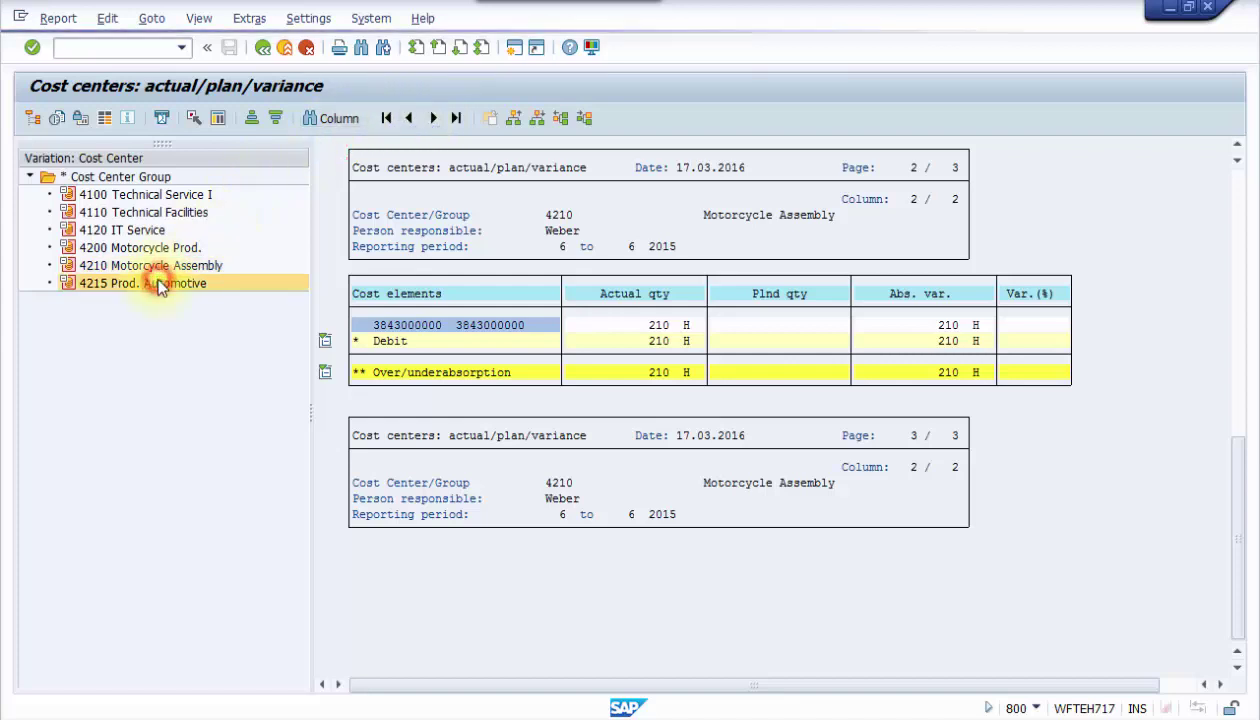
click(410, 118)
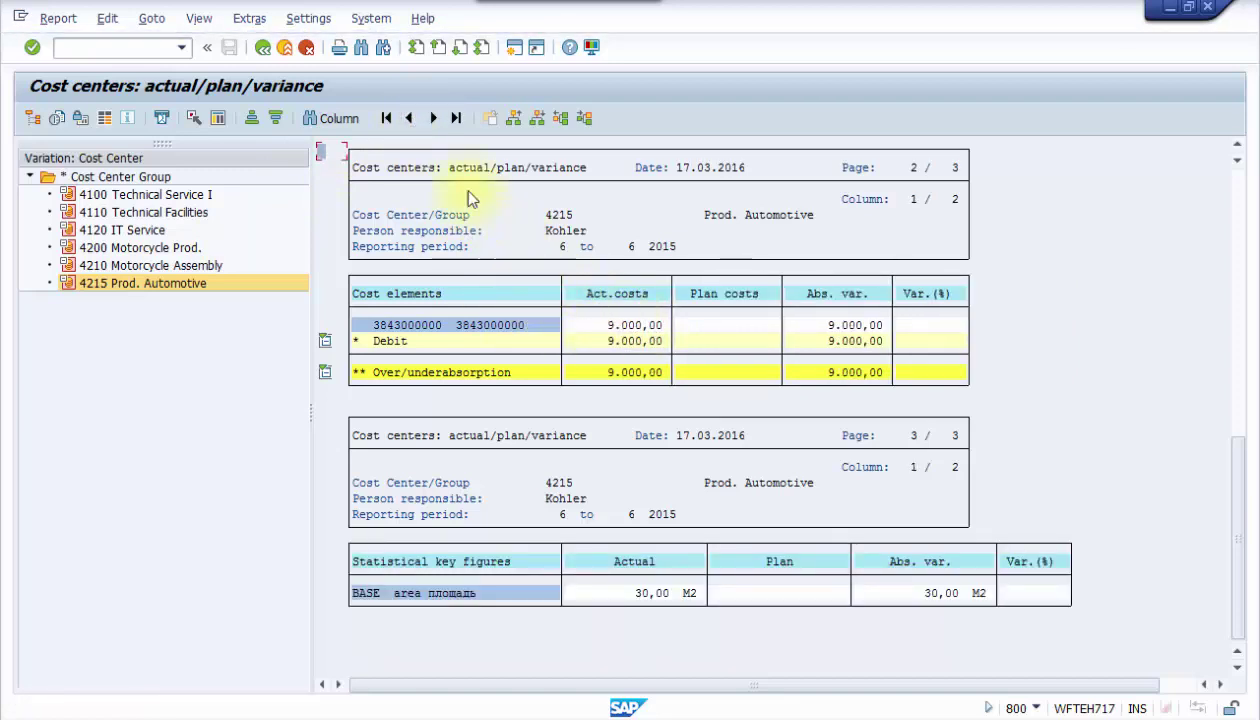
Step: Exit the cost center report and its selection screen to return to SAP Easy Access
click(263, 47)
click(155, 248)
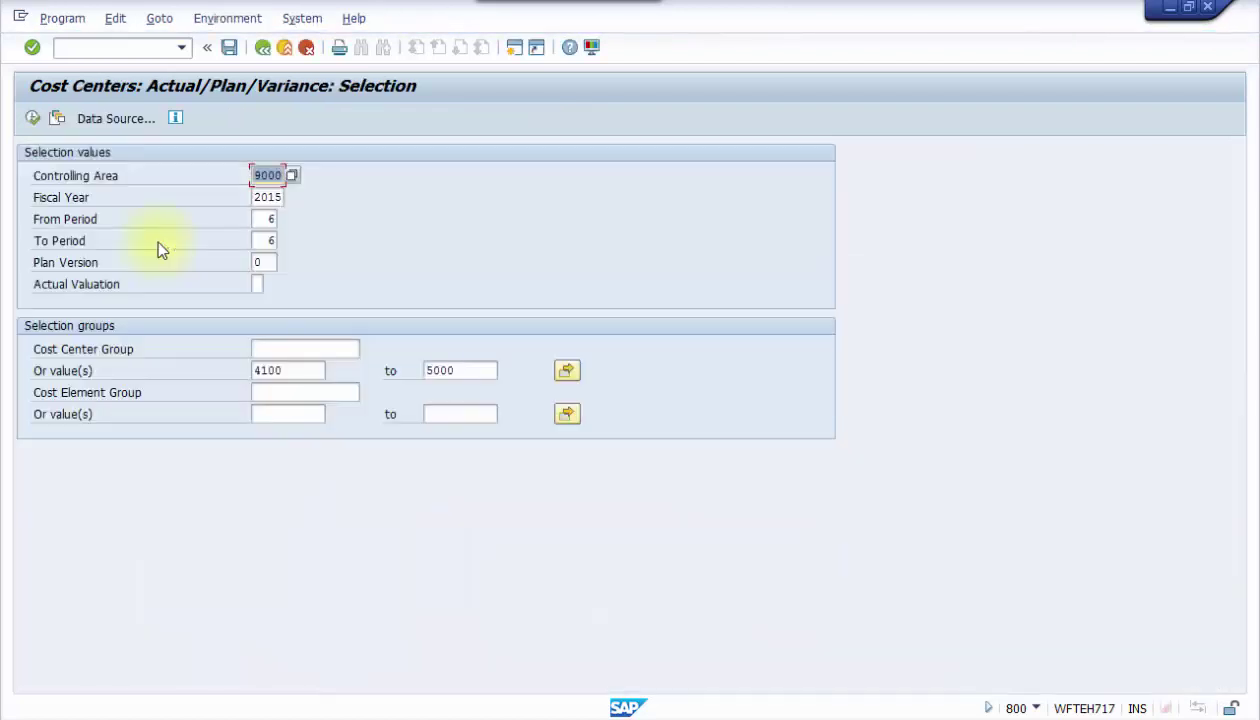
click(265, 52)
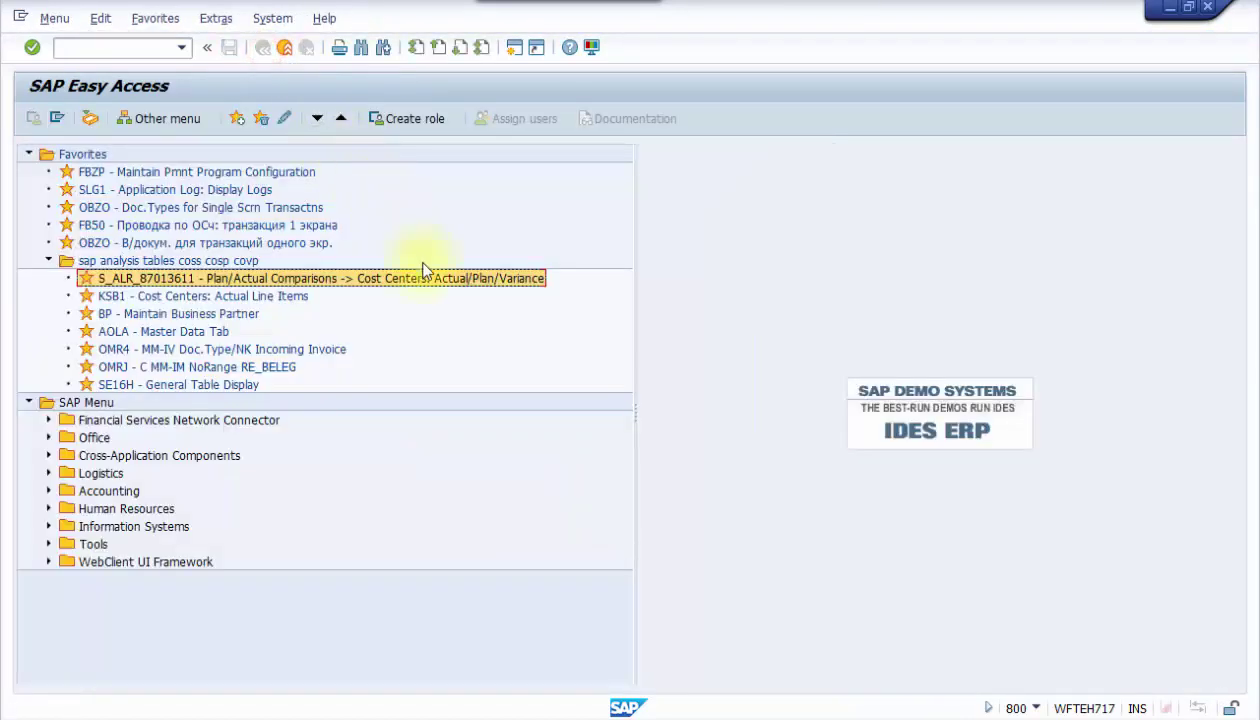